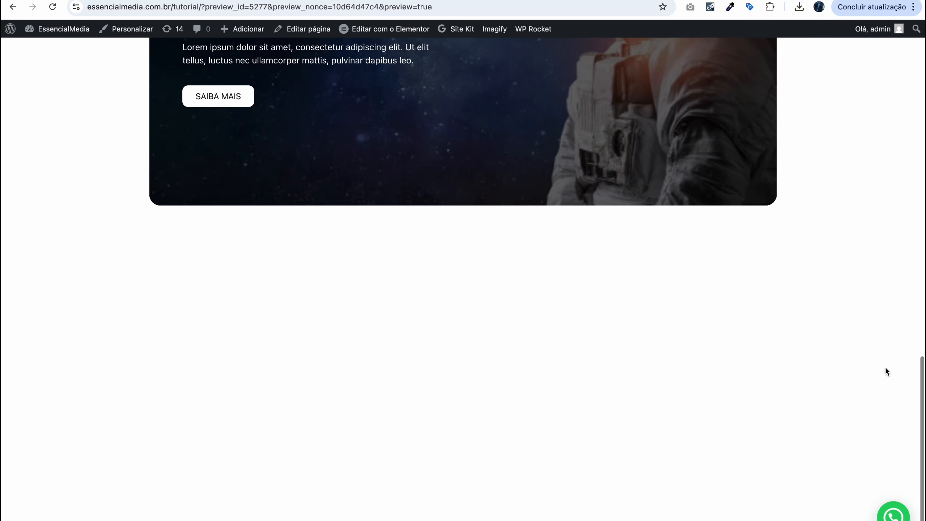
- Examine in the page preview how the red, blue and dark service cards stack over one another while scrolling
scroll(887, 370, up, 5)
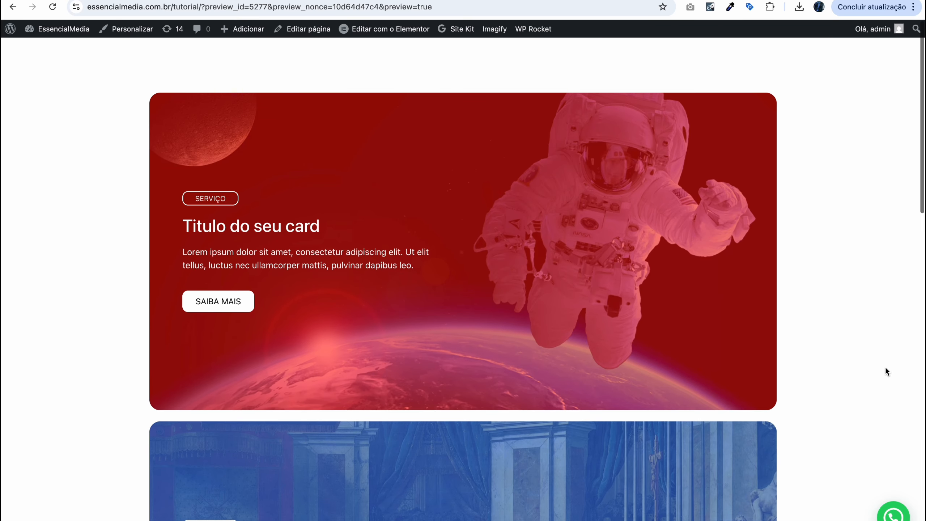
scroll(887, 370, down, 5)
scroll(887, 371, down, 5)
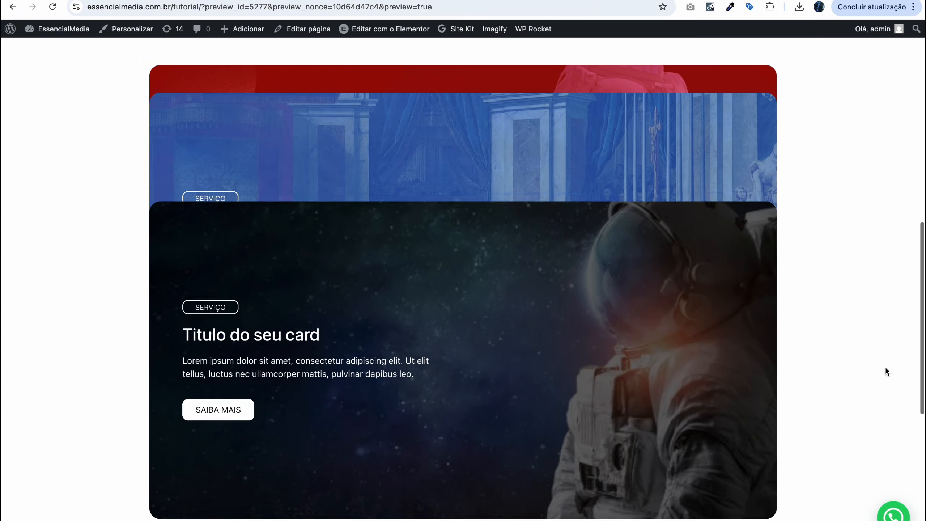
scroll(886, 369, up, 5)
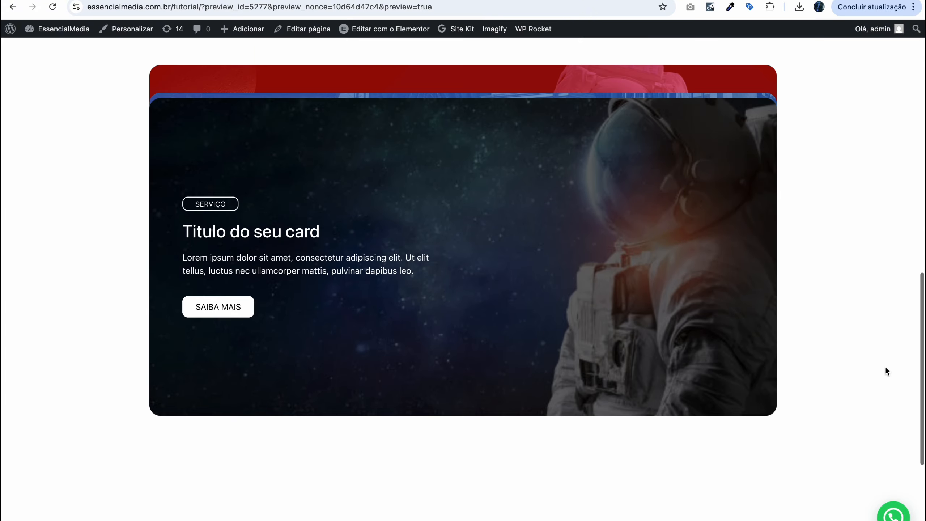
scroll(808, 285, up, 8)
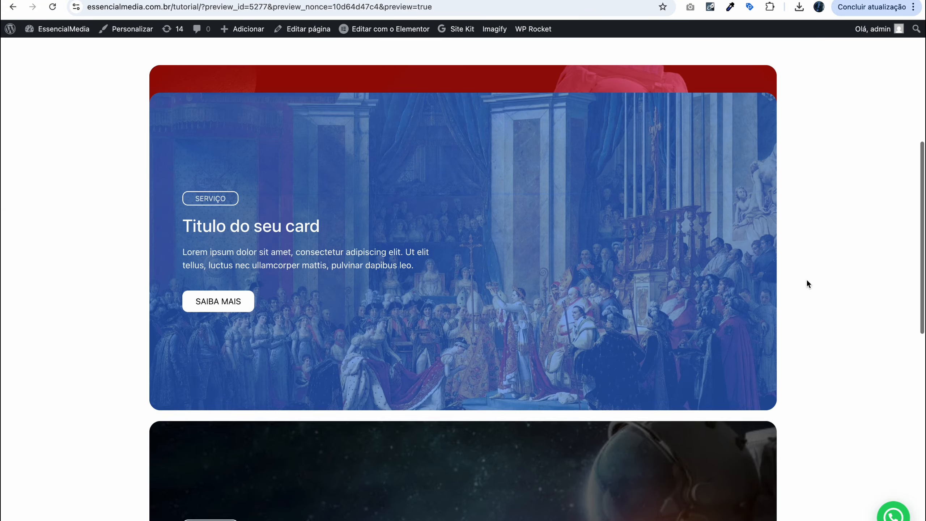
scroll(807, 284, down, 5)
scroll(808, 285, down, 5)
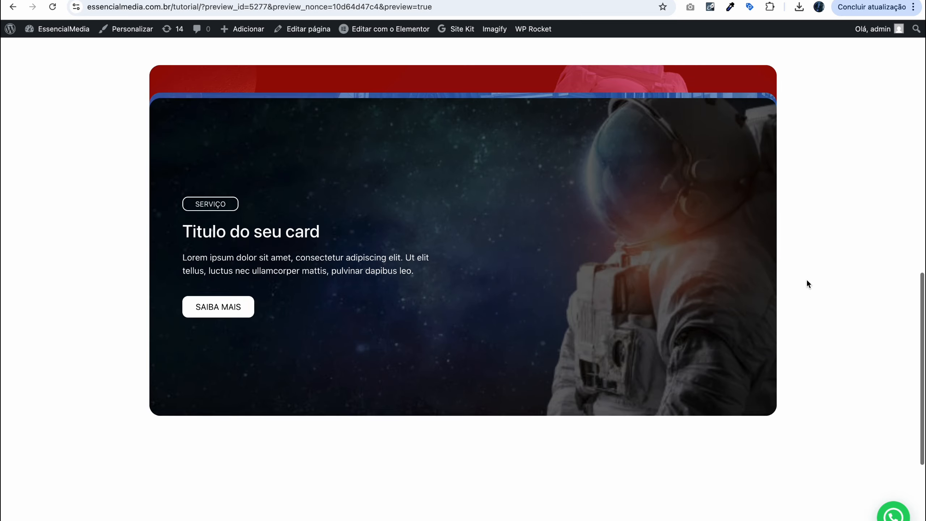
scroll(808, 284, up, 4)
scroll(808, 284, up, 1)
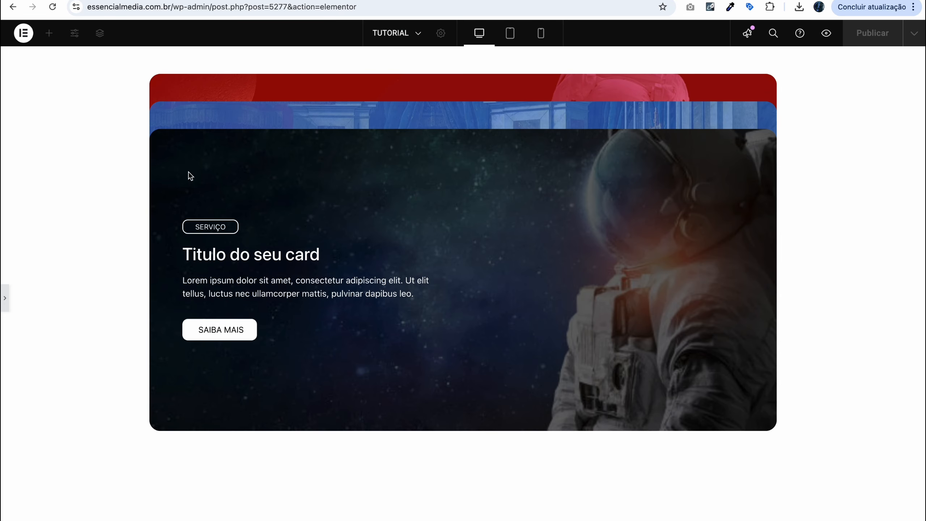
- In the Elementor editor, add a new single-column Flexbox container above the existing stacked cards section
click(8, 302)
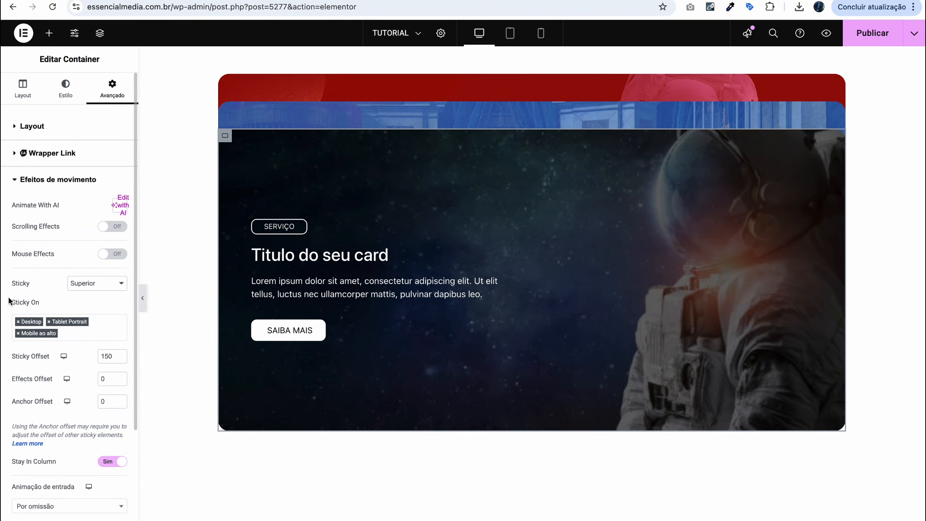
scroll(273, 228, up, 5)
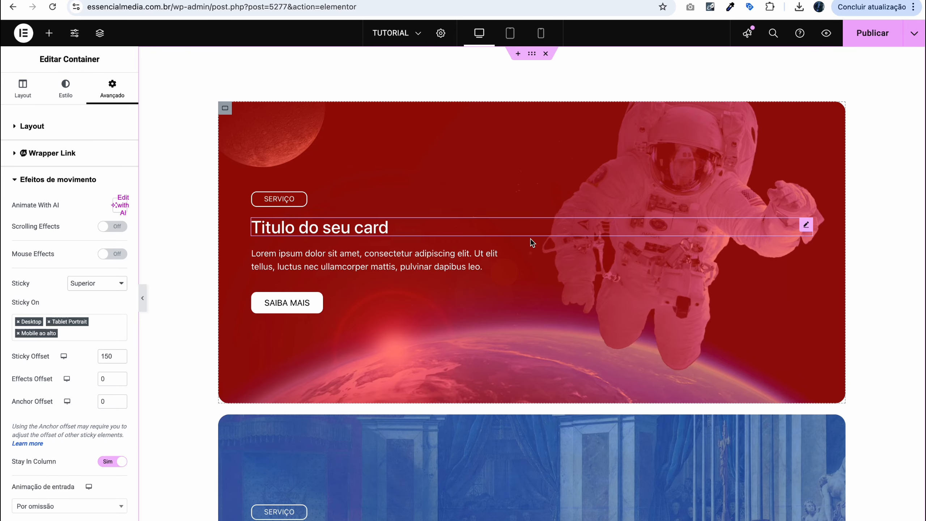
click(518, 55)
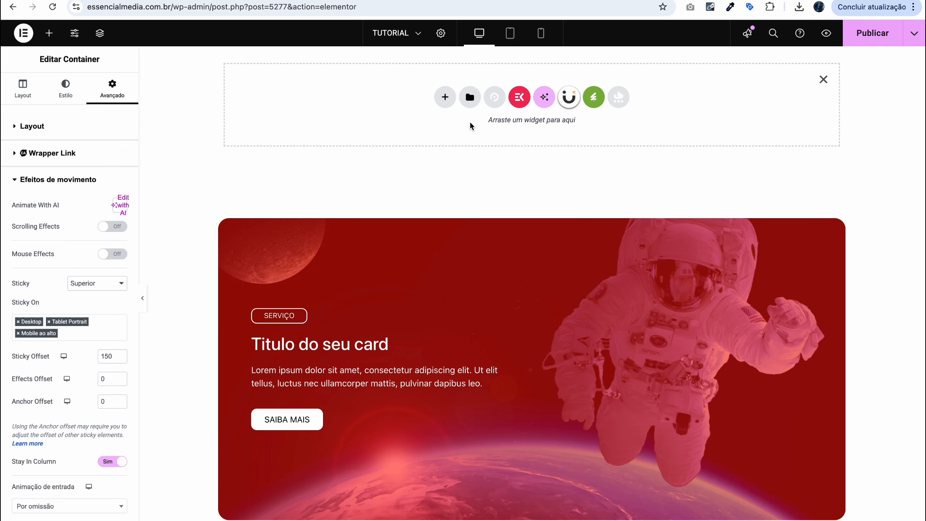
scroll(387, 299, down, 5)
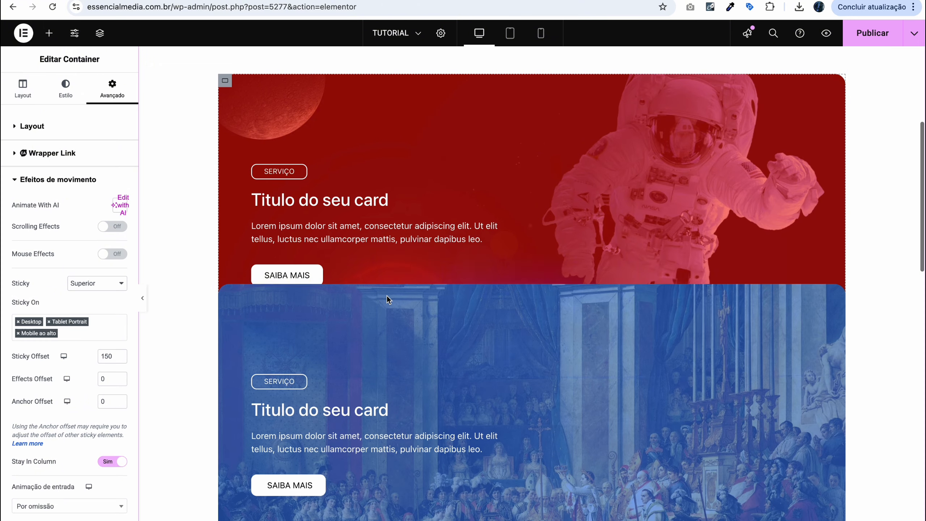
scroll(388, 296, down, 10)
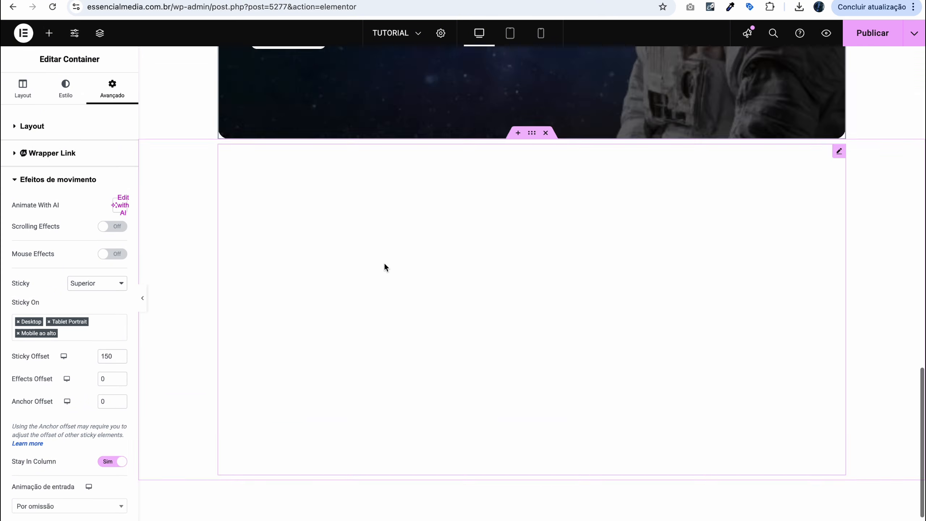
scroll(384, 262, up, 15)
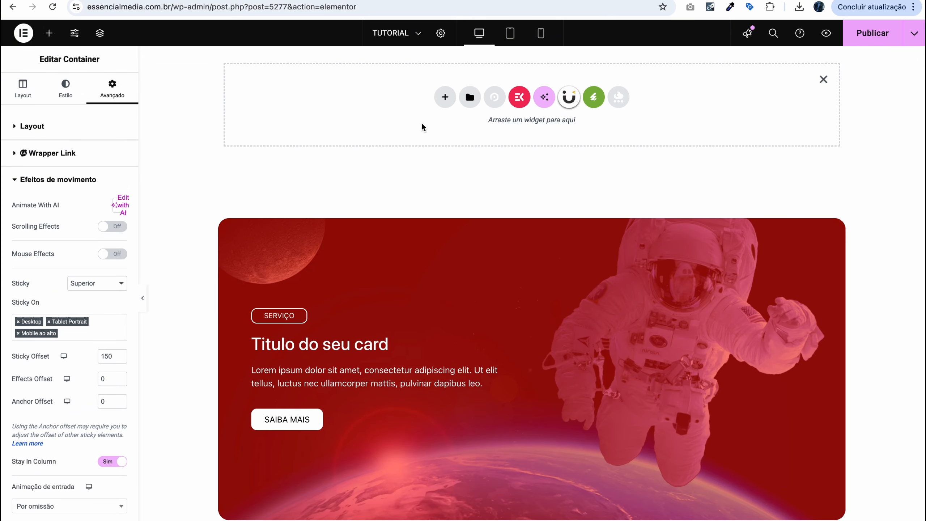
click(443, 98)
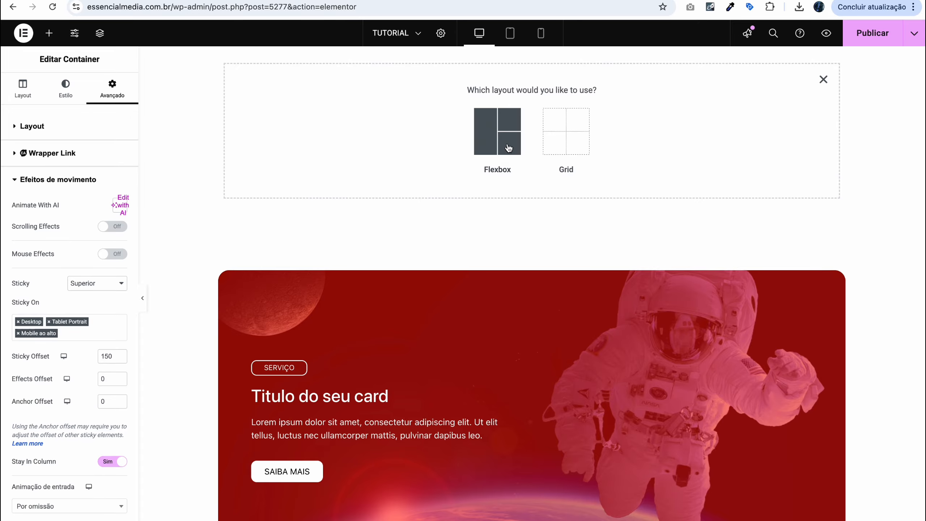
click(506, 144)
click(374, 129)
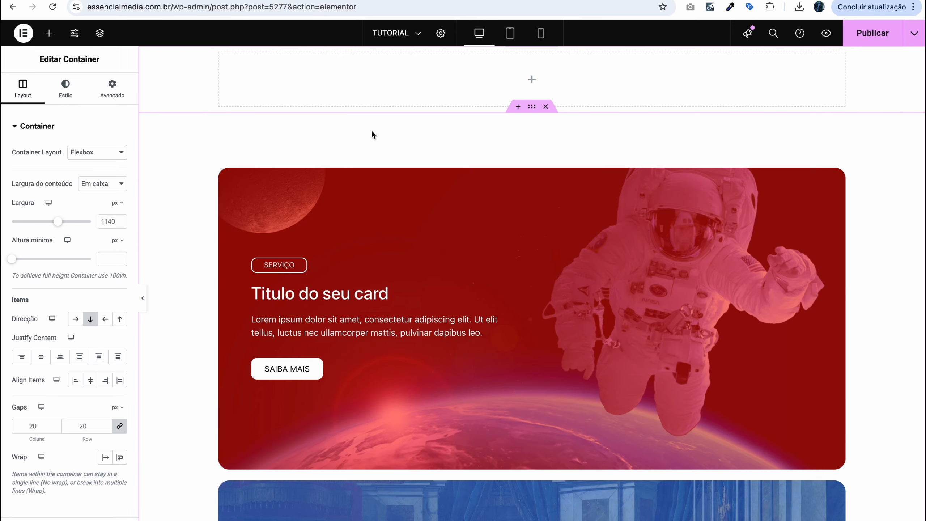
- Unlink the new container's padding values and set its top and bottom padding to 100 px each
click(104, 87)
click(120, 213)
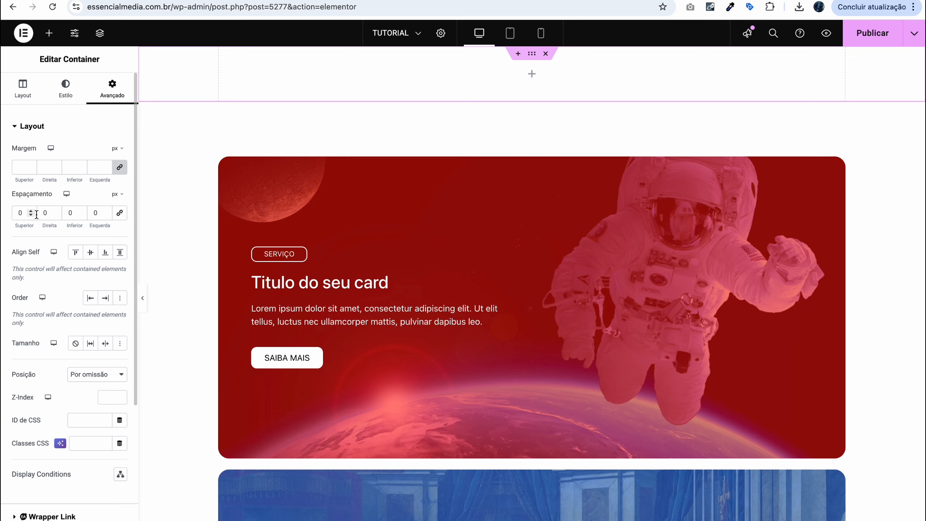
text(100)
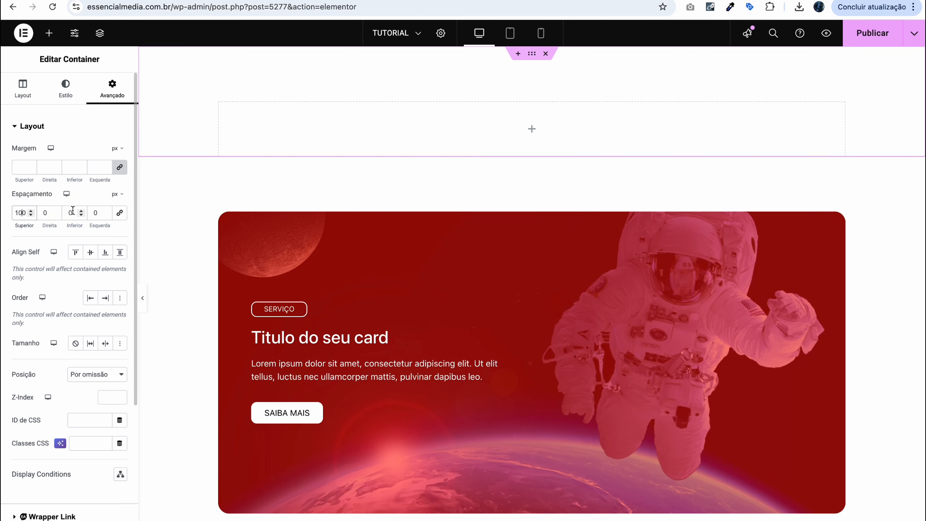
click(71, 212)
text(100)
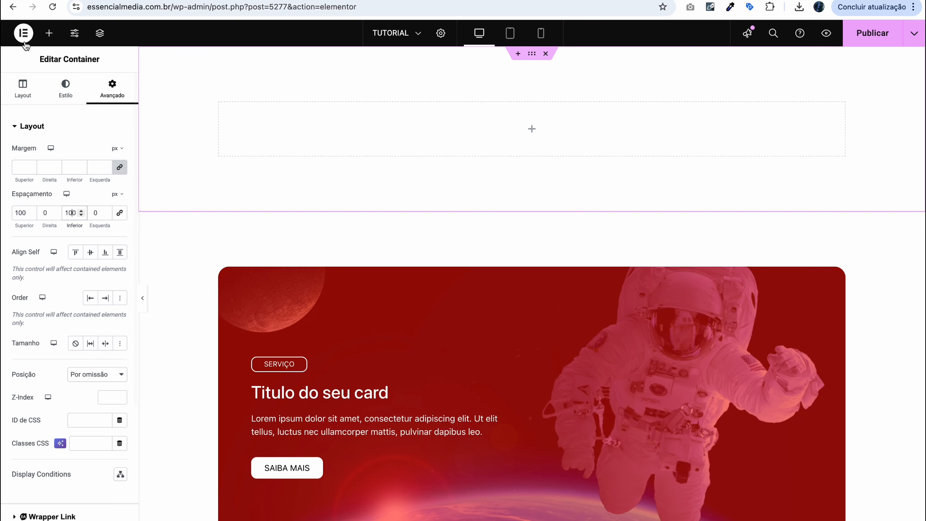
- Place an inner container inside the new section and check the outer container's layout direction
click(44, 37)
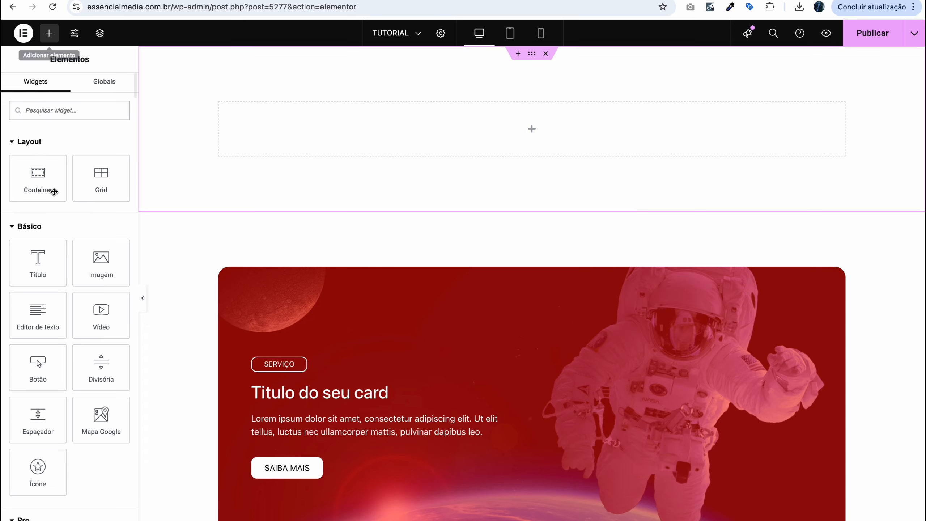
drag(35, 181, 240, 140)
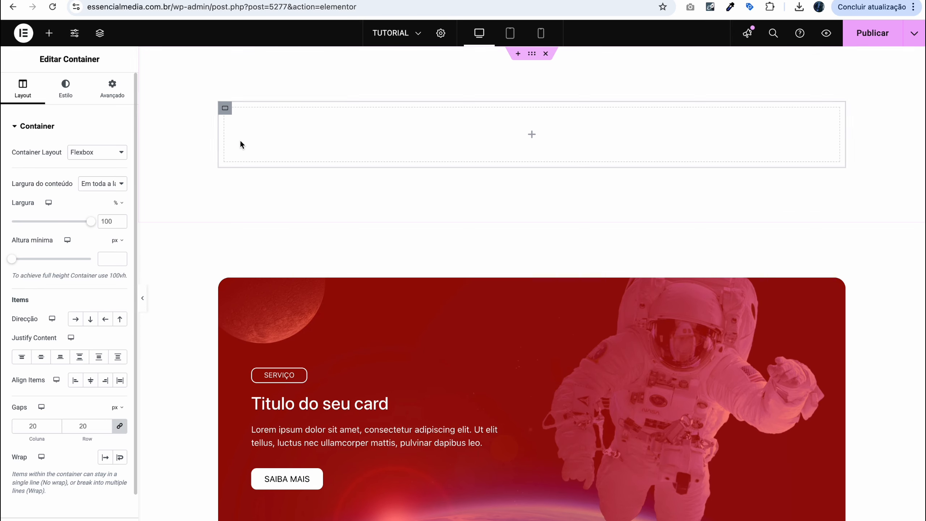
click(531, 63)
click(29, 97)
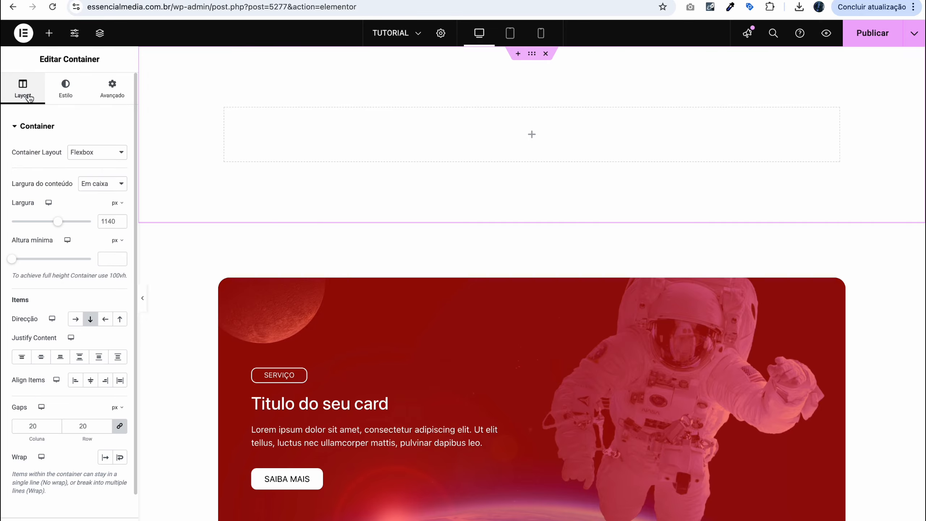
scroll(102, 270, down, 2)
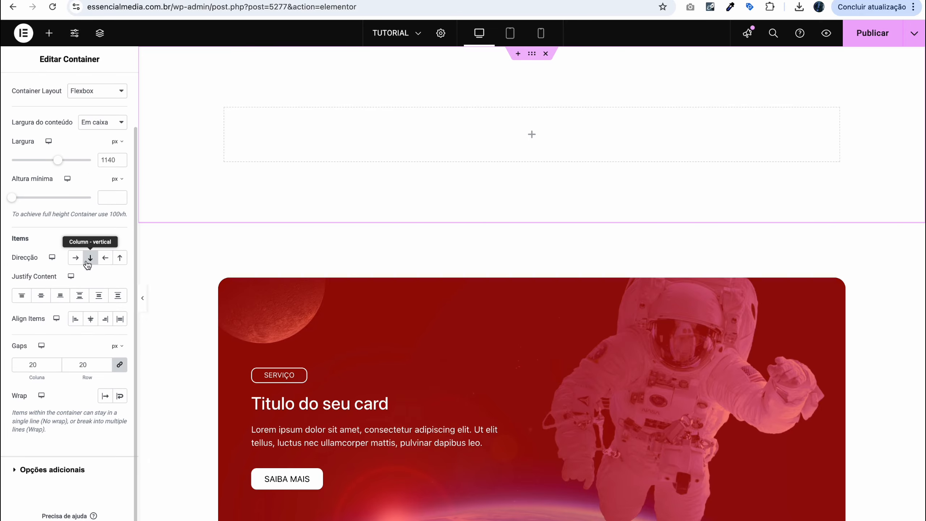
scroll(412, 213, down, 10)
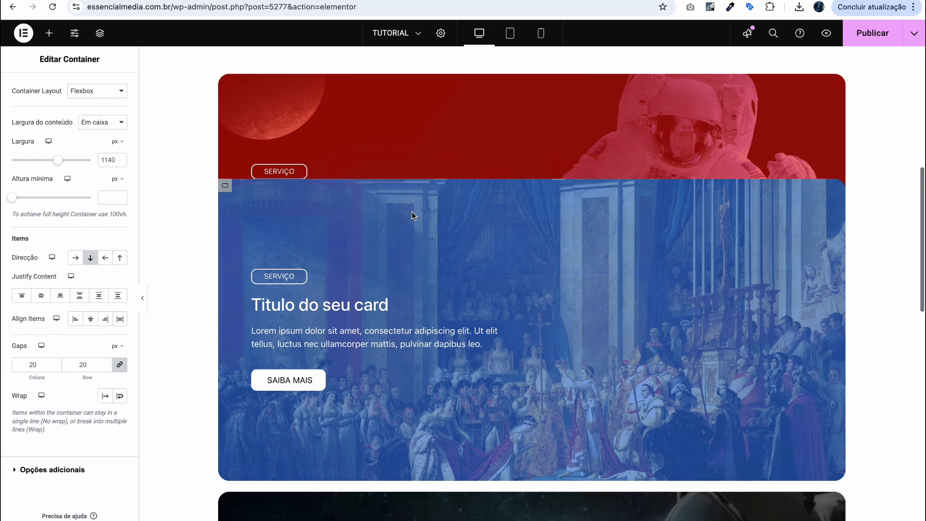
scroll(412, 212, up, 10)
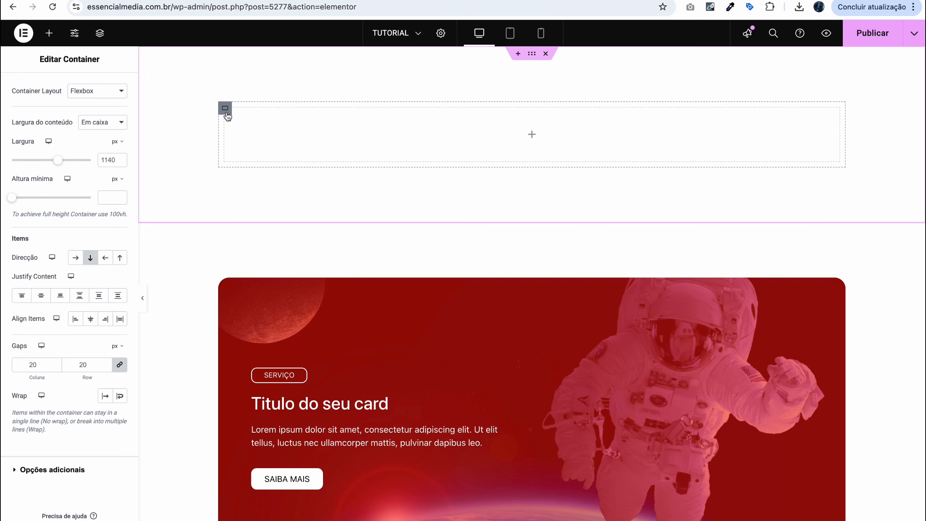
- Set the inner container's border radius to 20 px on all corners
click(226, 116)
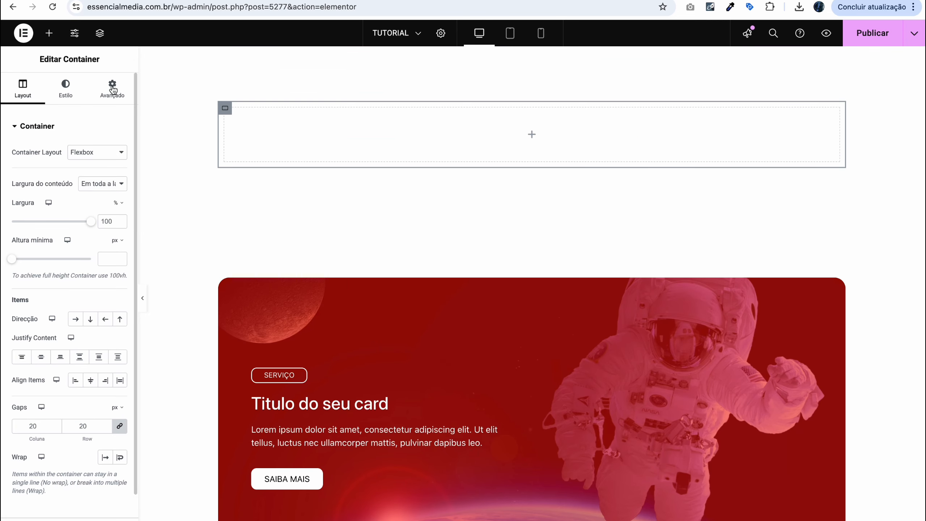
click(66, 94)
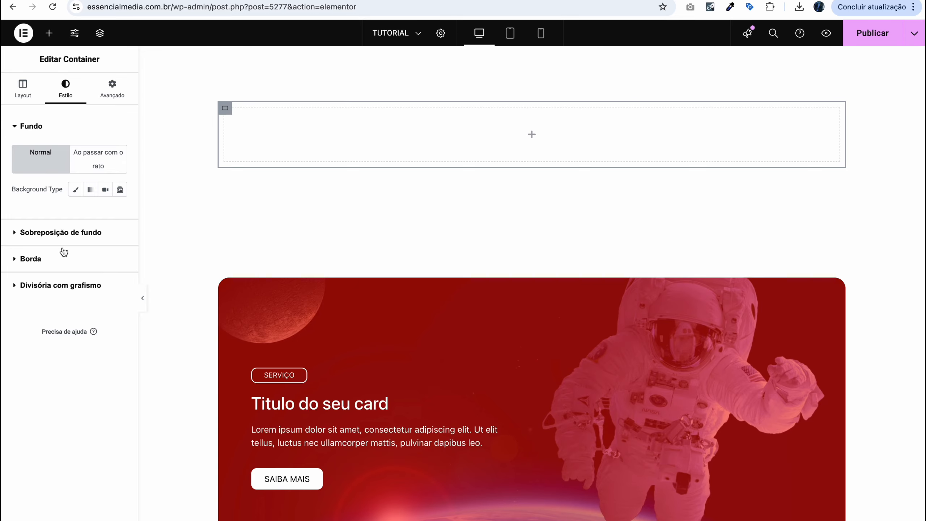
click(64, 252)
click(17, 280)
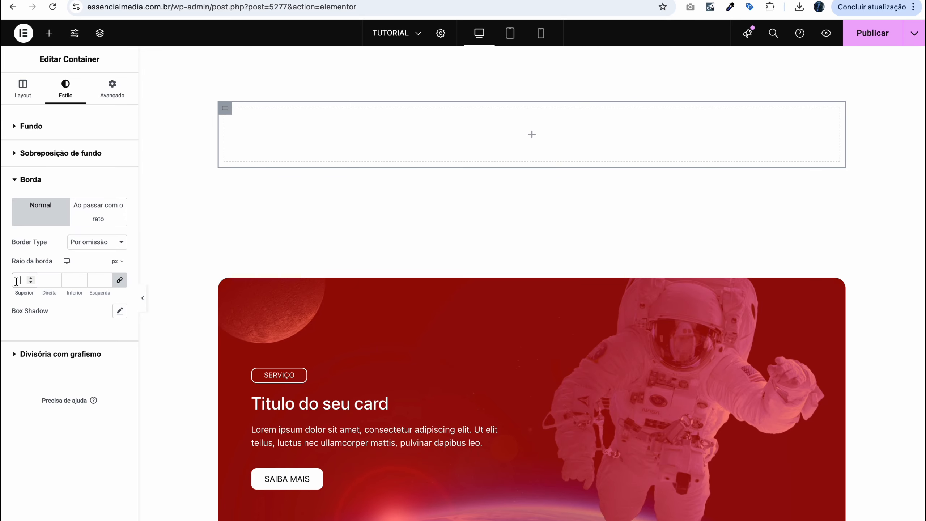
text(20)
- Give the inner container a Classic background using the library image Design-sem-nome-14-scaled.png of the astronaut above Earth
click(45, 130)
click(76, 189)
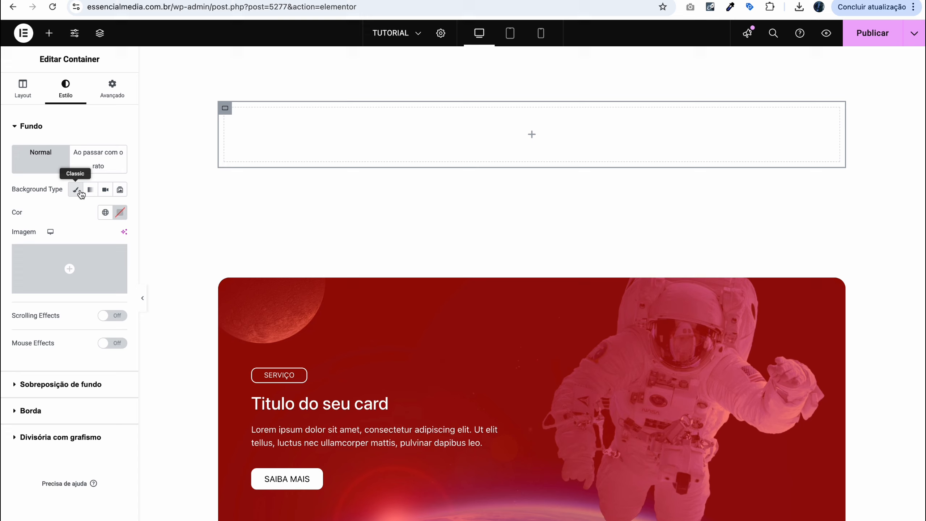
click(76, 263)
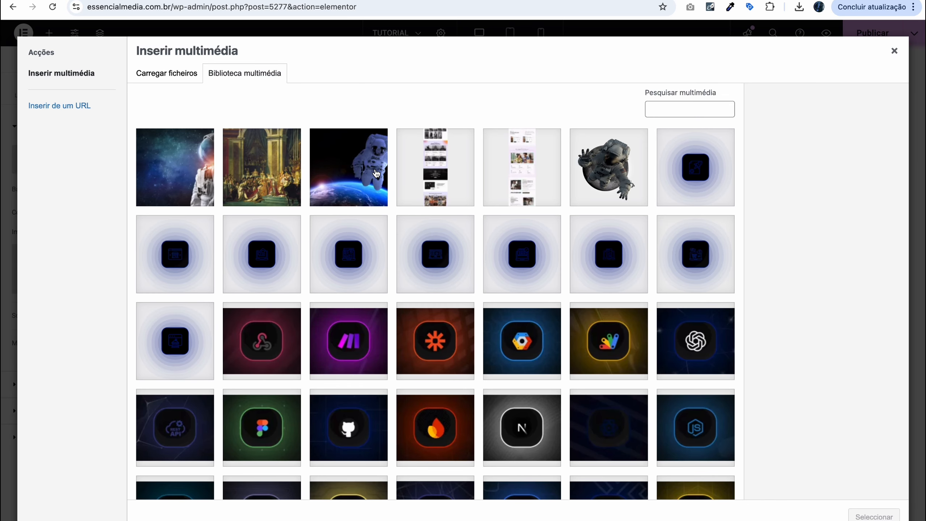
click(376, 173)
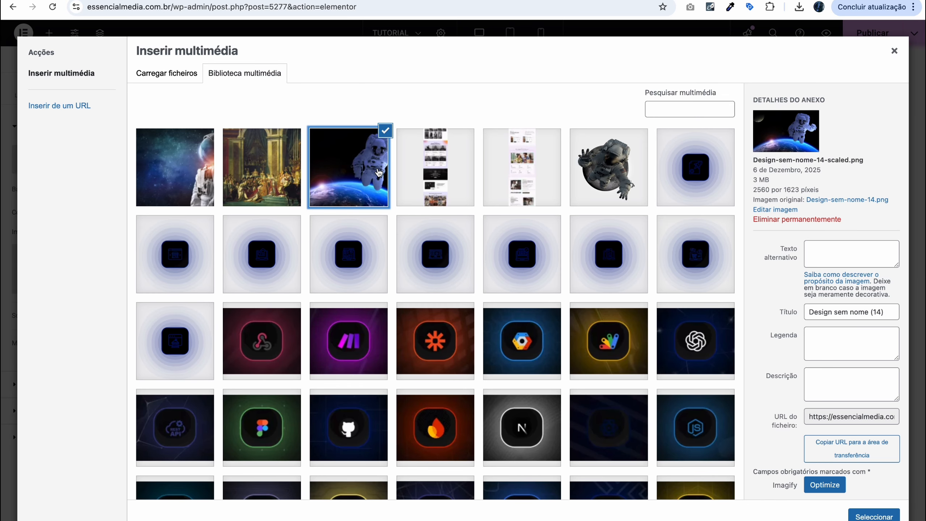
click(874, 517)
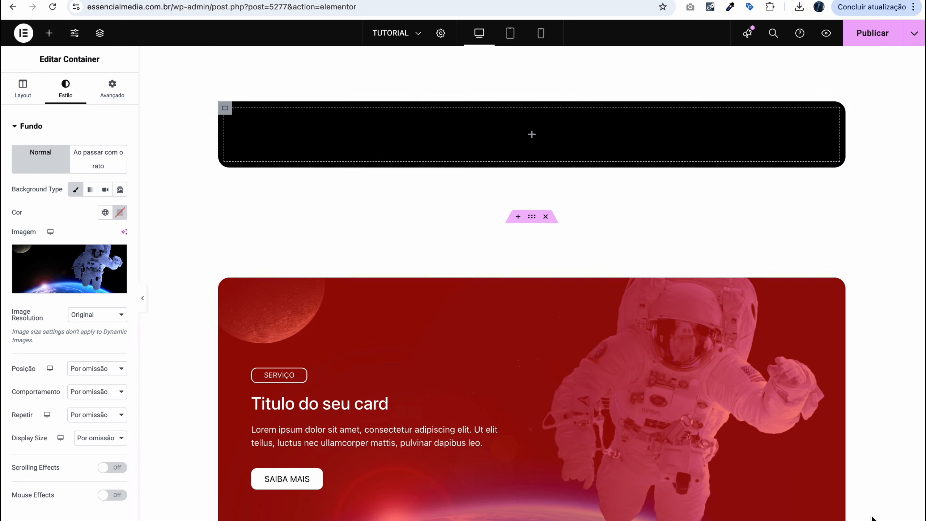
- Set the inner container's background image to Center Center position, No-repeat and the Capa (cover) display size
scroll(16, 270, down, 3)
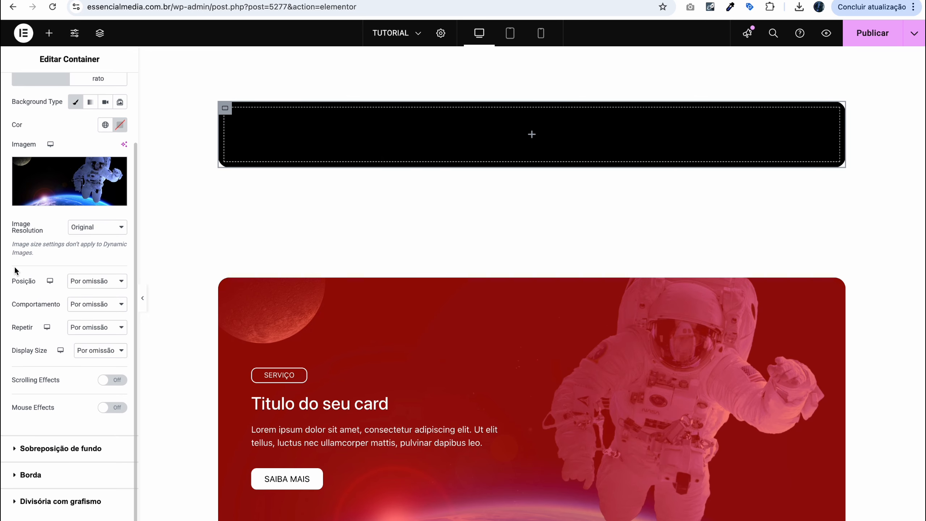
click(106, 286)
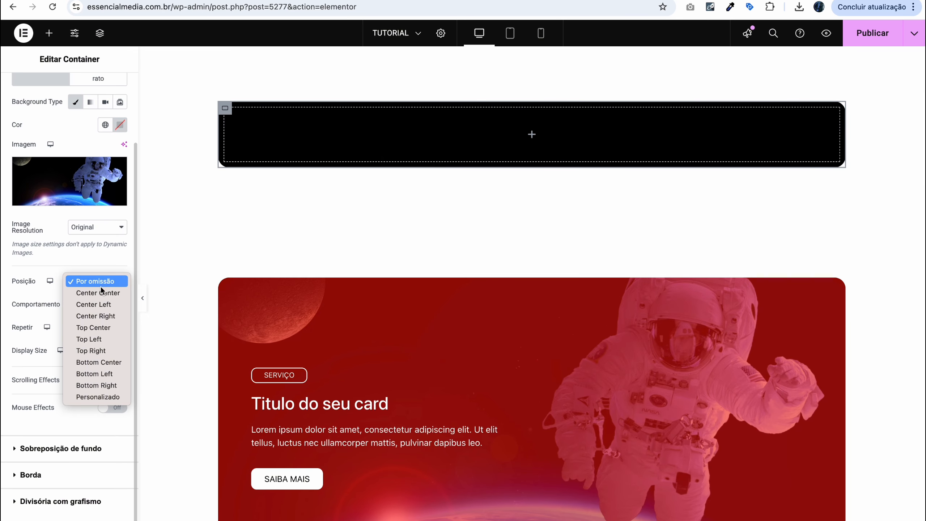
click(98, 292)
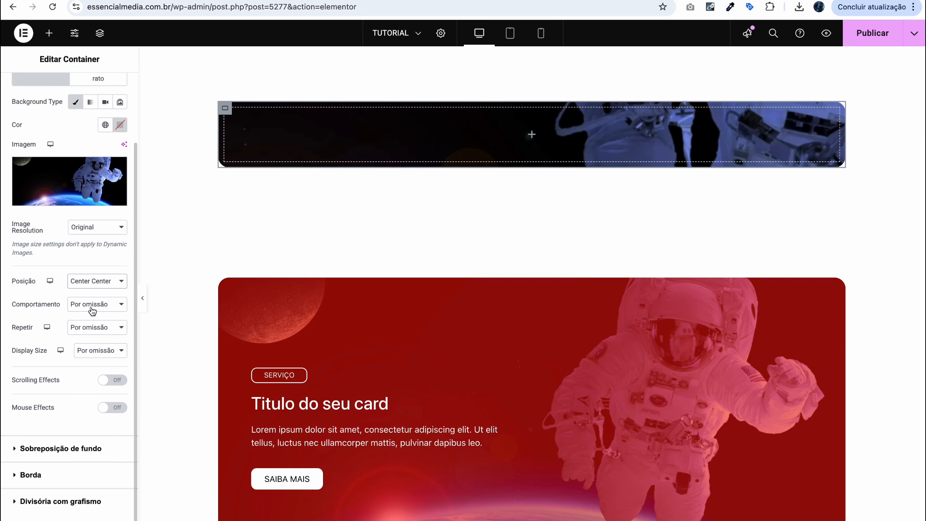
click(90, 333)
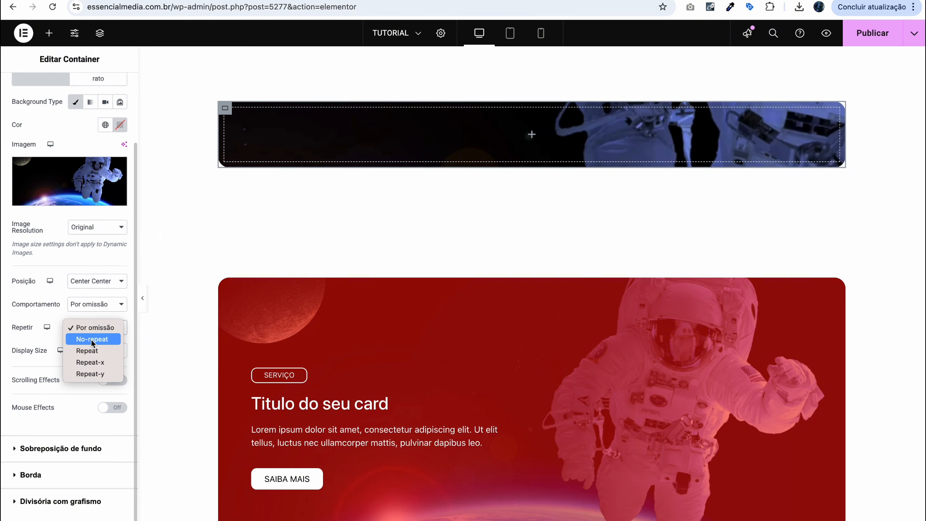
click(93, 340)
click(91, 351)
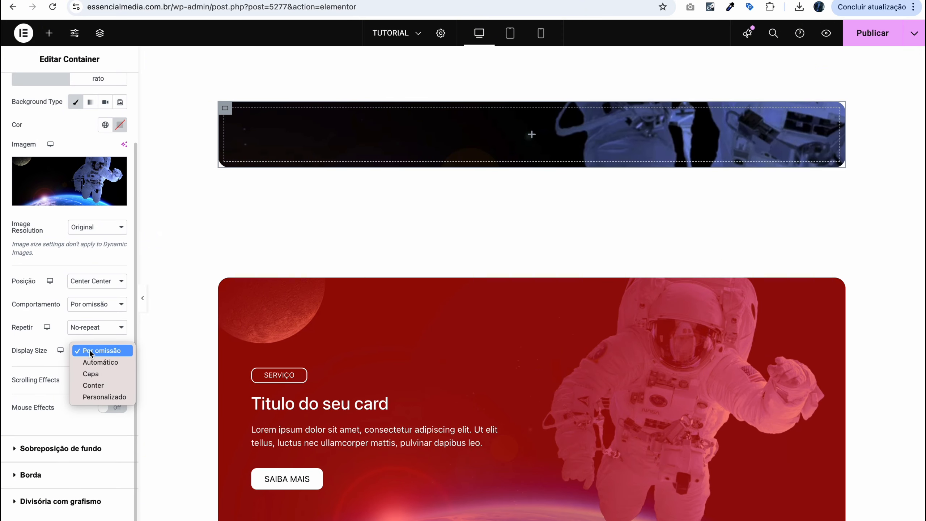
click(94, 374)
- Set the inner container's minimum height to 60 vh
scroll(96, 379, up, 3)
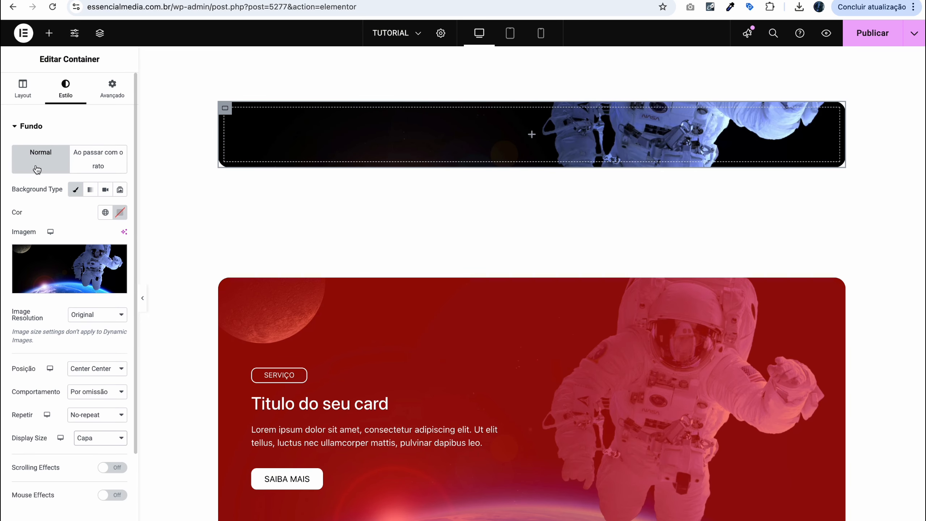
click(32, 87)
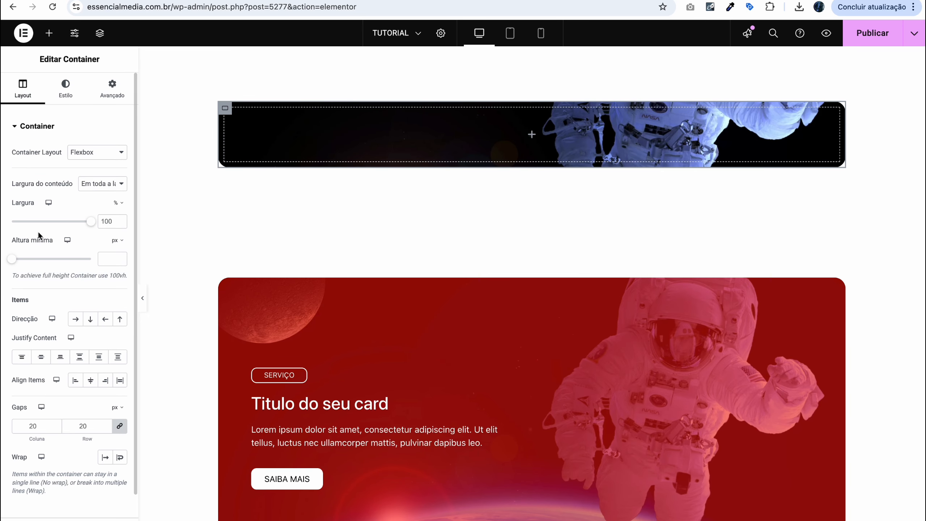
click(122, 241)
click(115, 288)
text(60)
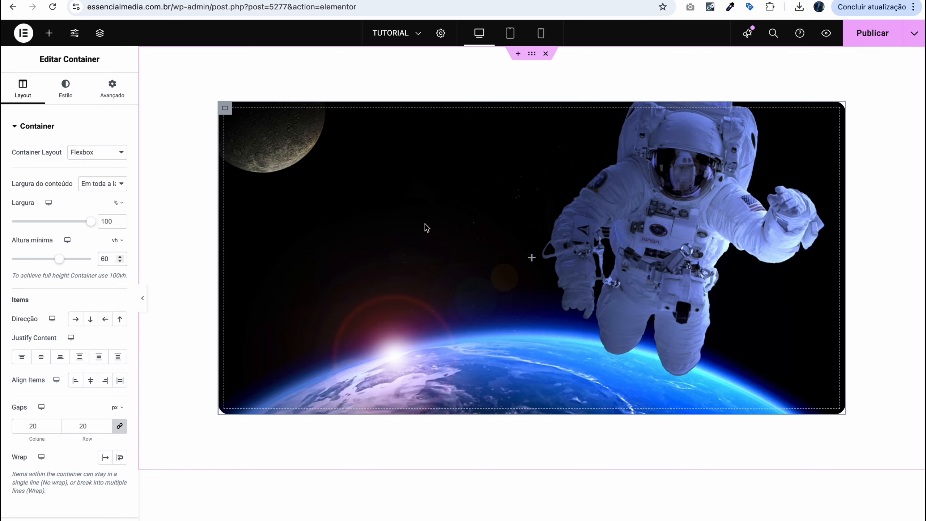
- Add a heading widget inside the astronaut card and duplicate it to get a second heading
click(49, 33)
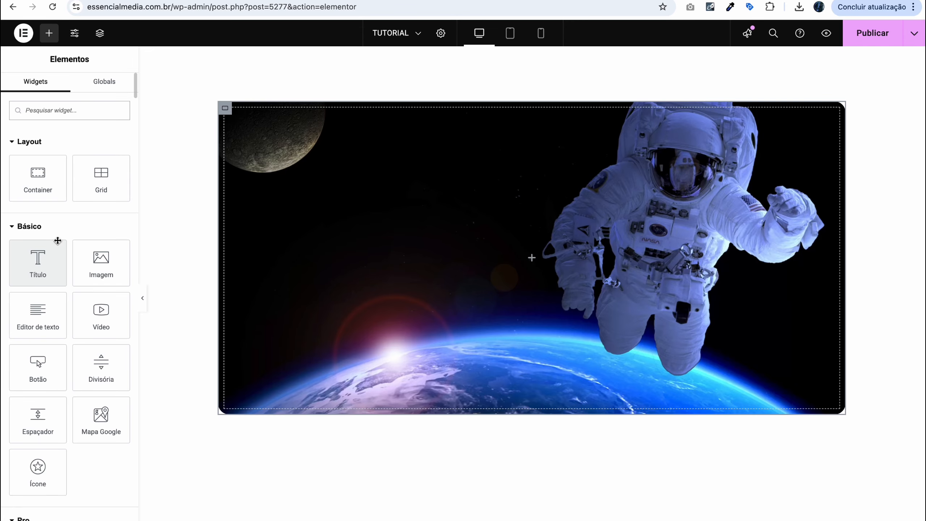
drag(37, 252, 313, 218)
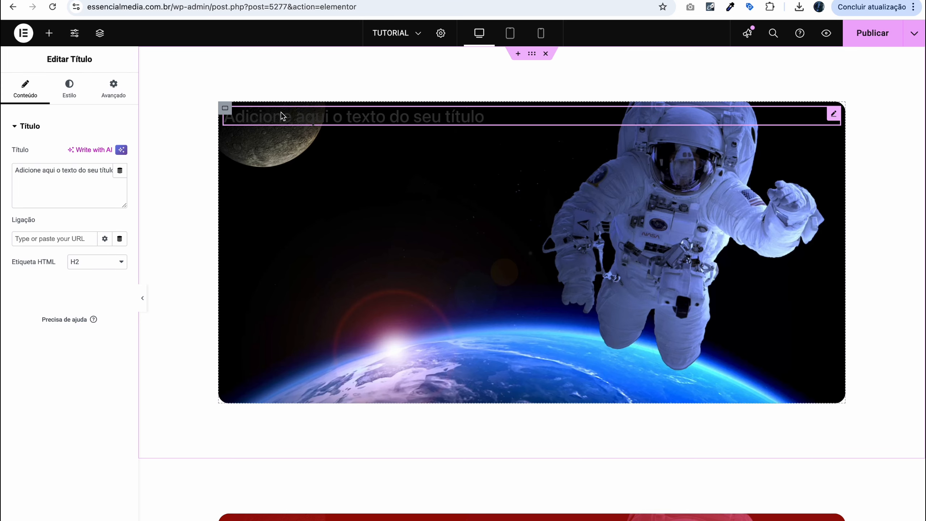
right_click(281, 111)
click(309, 145)
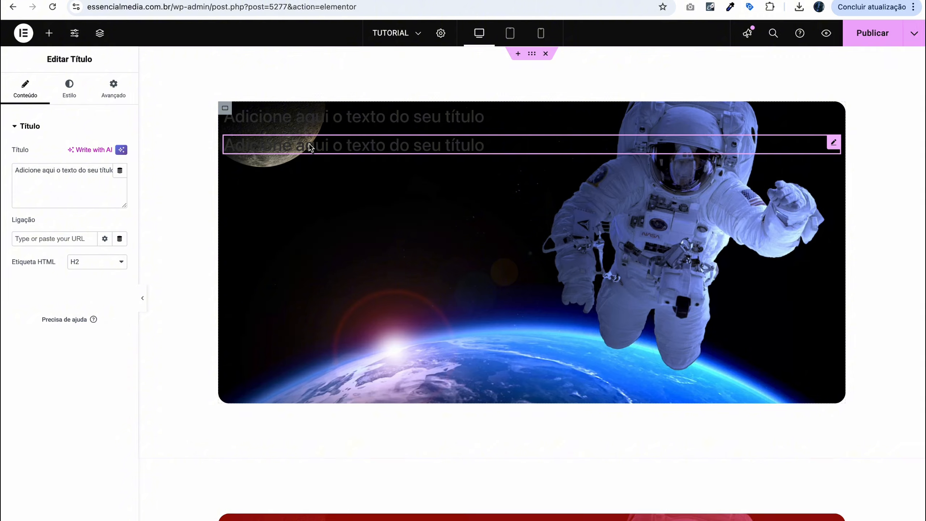
- Add a text editor widget below the two headings and a button widget beneath it
click(56, 41)
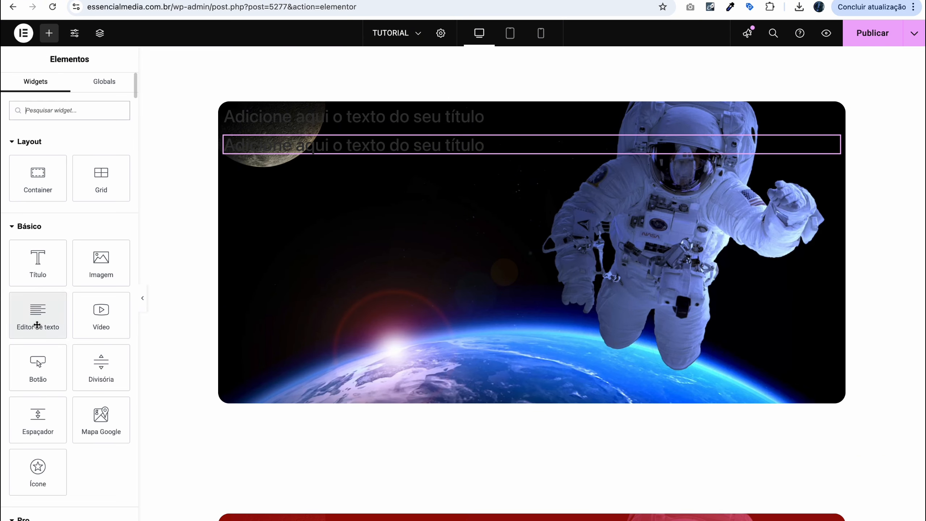
drag(35, 324, 274, 144)
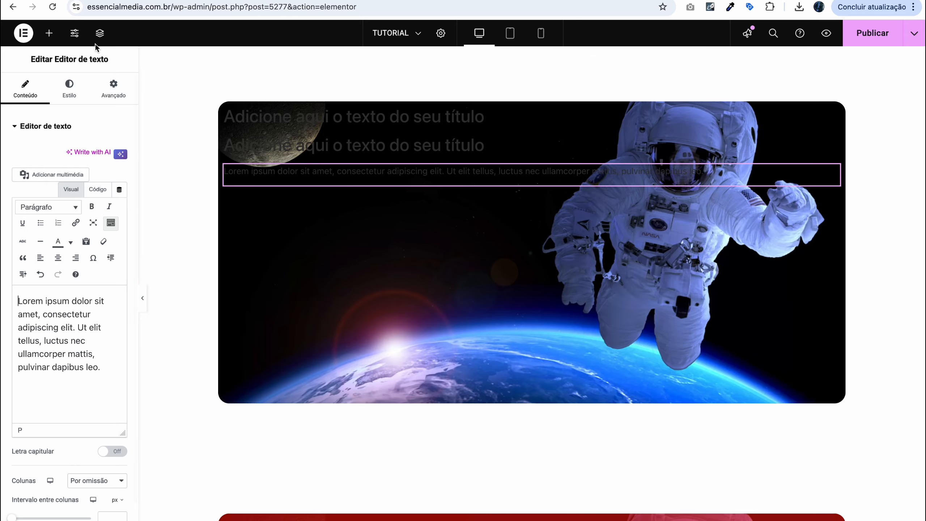
click(49, 34)
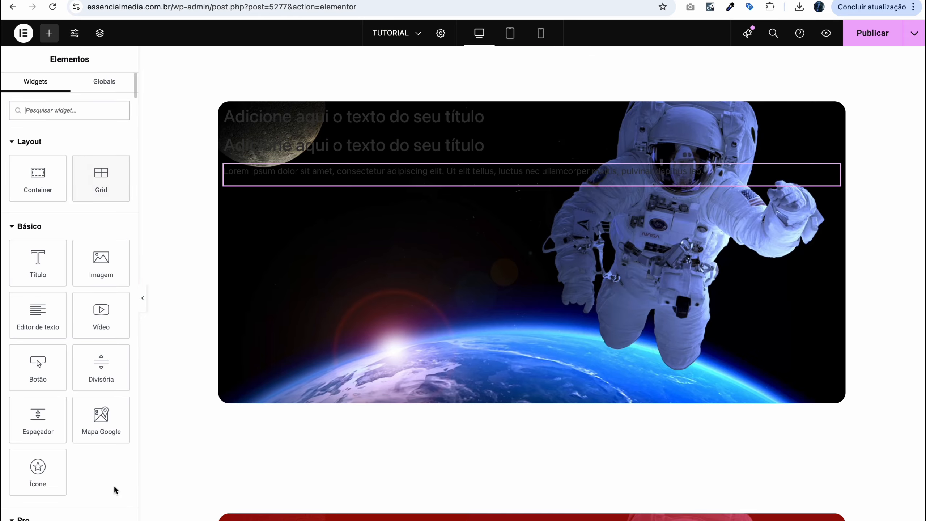
drag(38, 363, 316, 179)
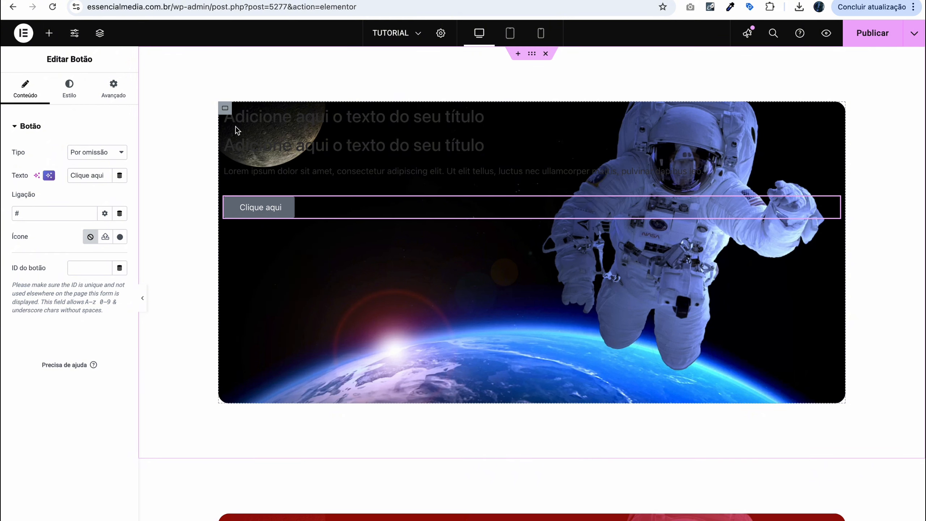
- Set the inner container's padding to 60 px on all sides and justify its content to the center
click(225, 108)
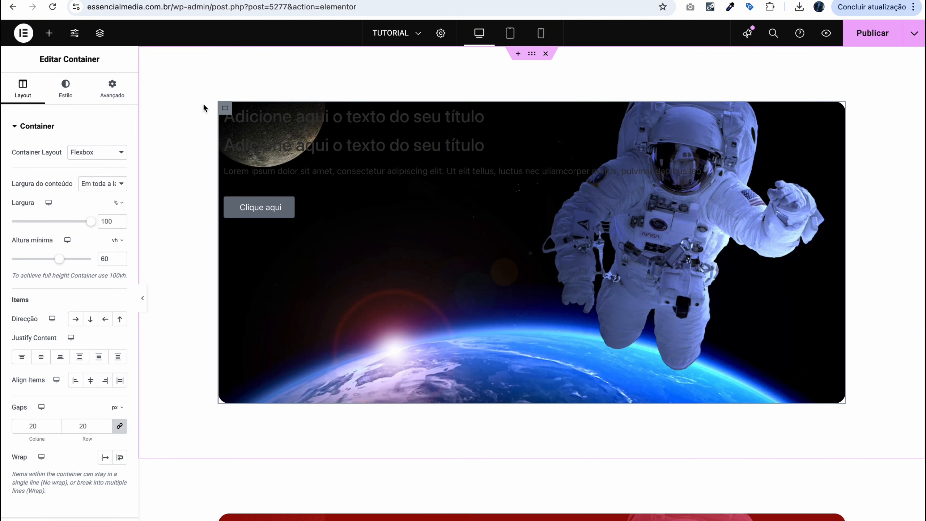
click(112, 87)
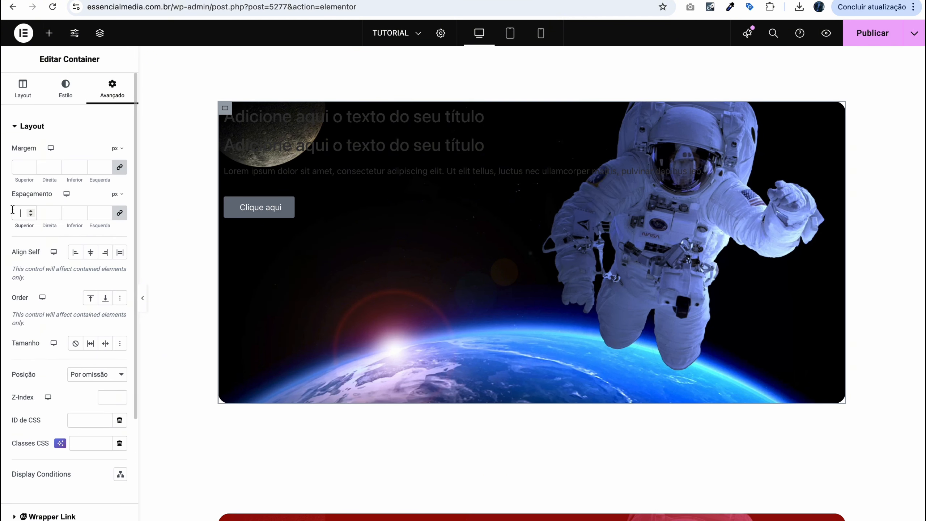
text(60)
click(32, 95)
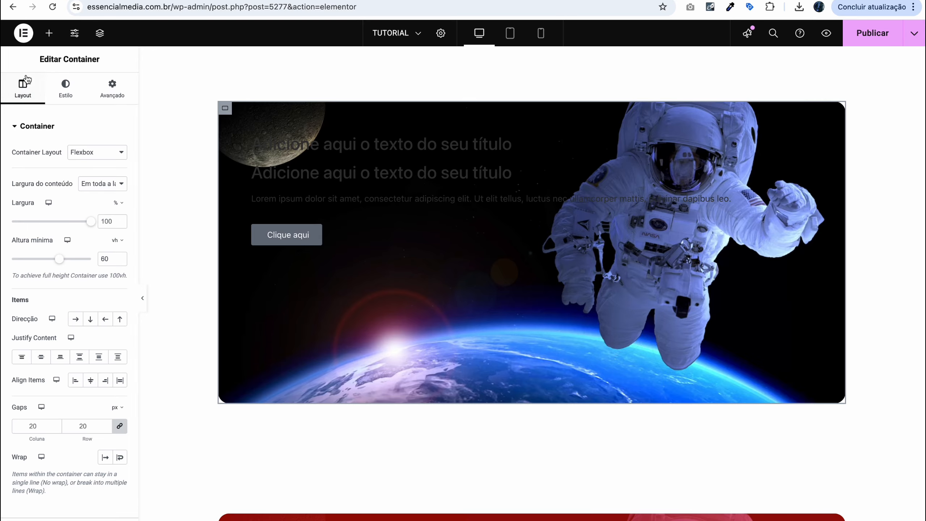
click(40, 356)
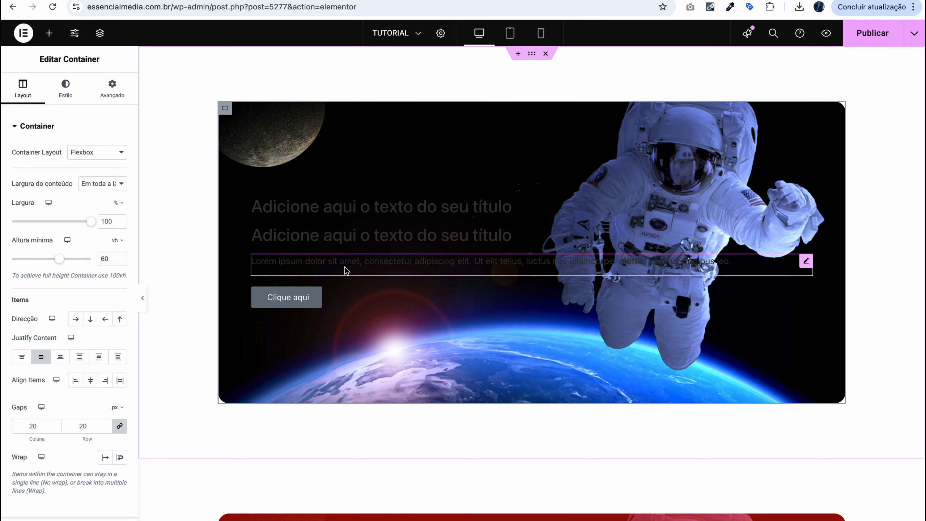
- Set the first heading's typography to weight 500 (Medium) and size 20 px
click(330, 214)
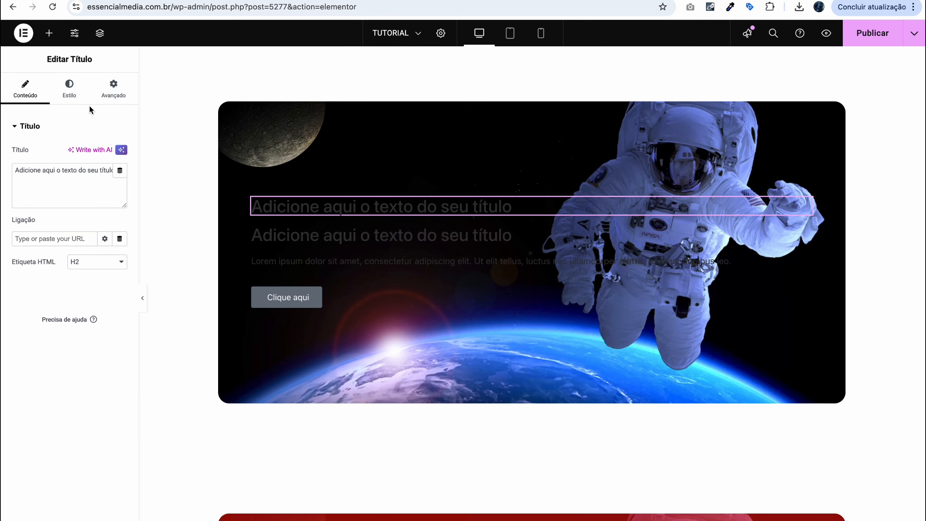
click(78, 102)
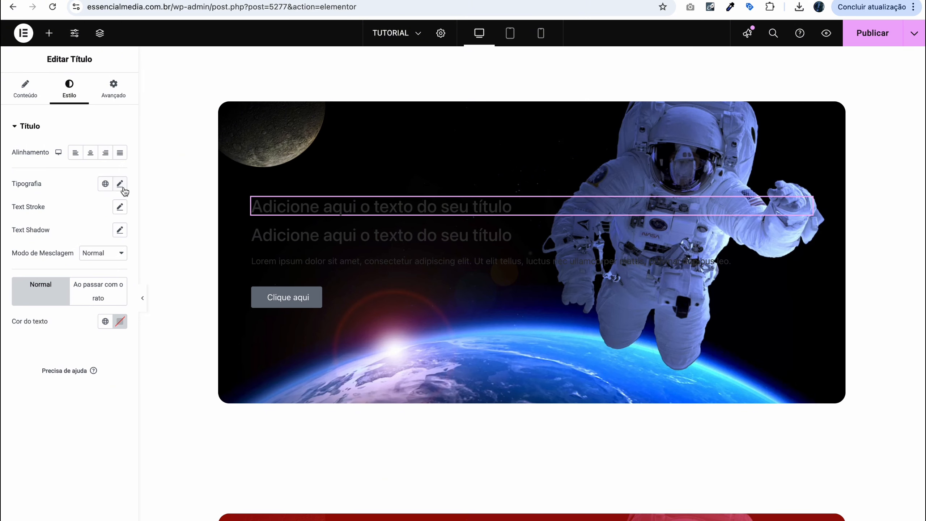
click(121, 186)
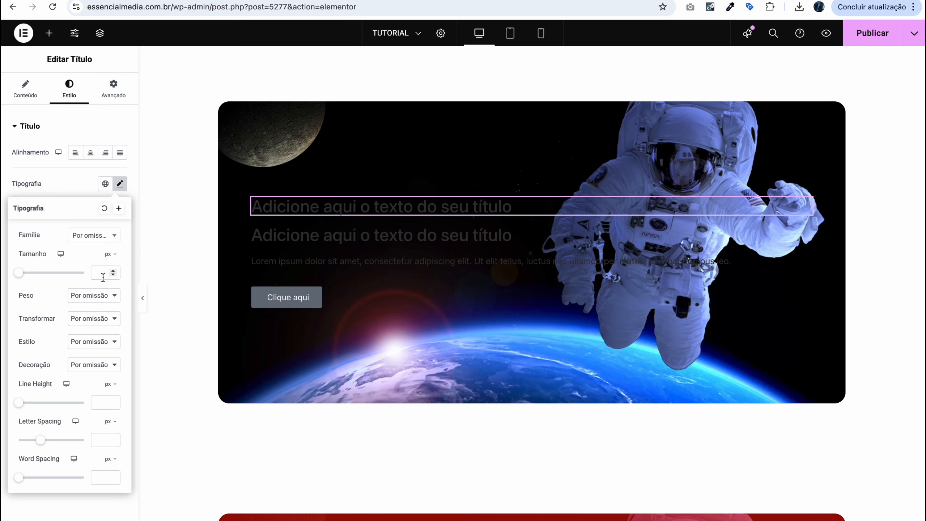
click(93, 296)
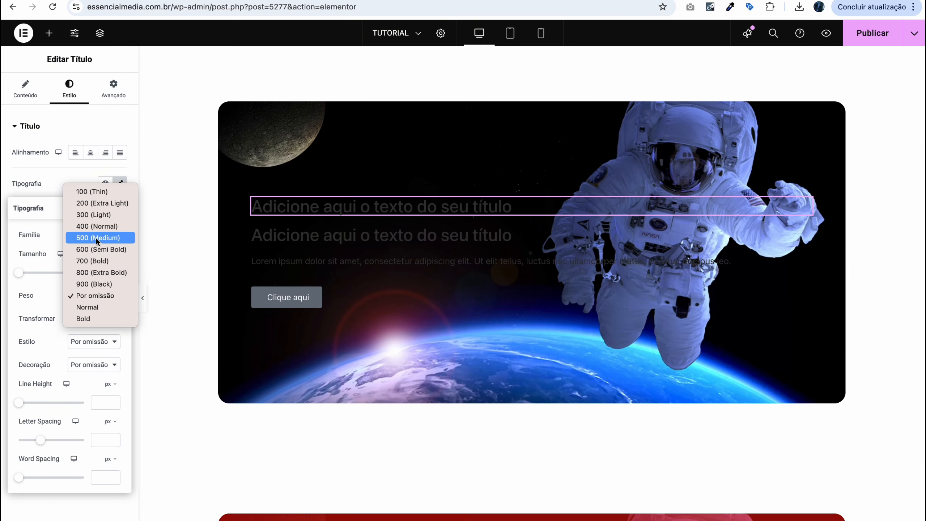
click(94, 239)
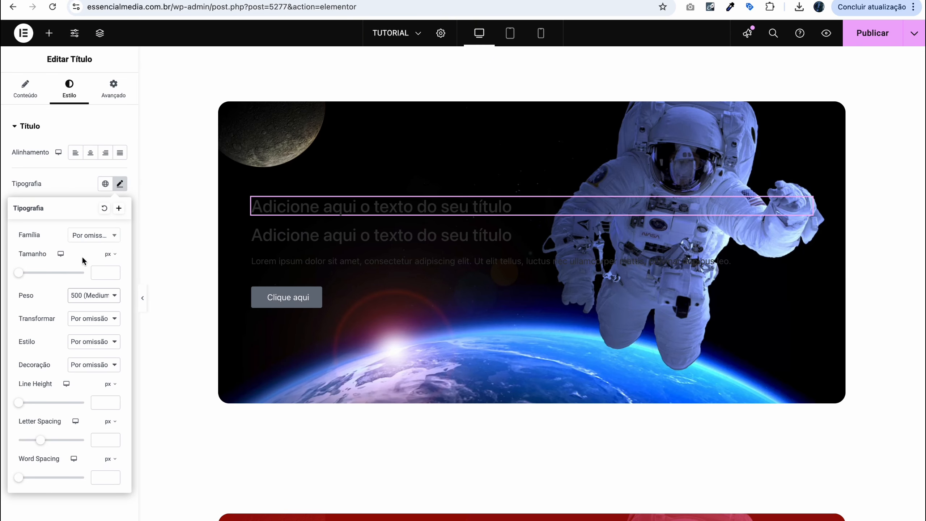
drag(20, 279, 27, 279)
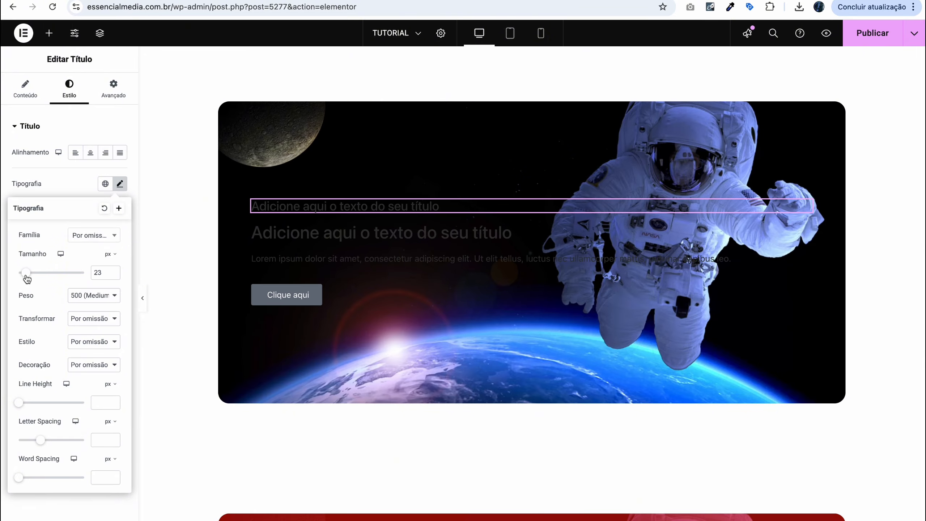
click(114, 275)
click(114, 275)
click(114, 275)
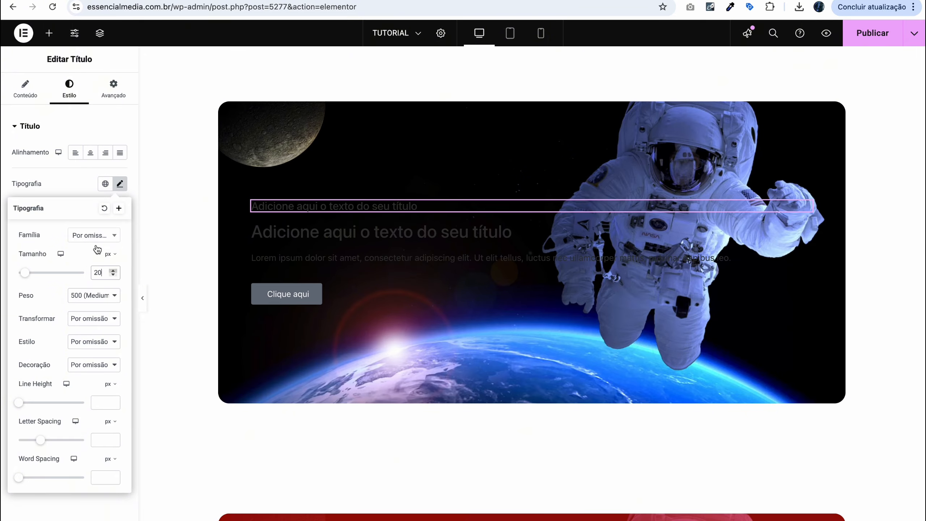
- Replace the first heading's text with "SERVIÇ0 01"
click(21, 97)
triple_click(53, 171)
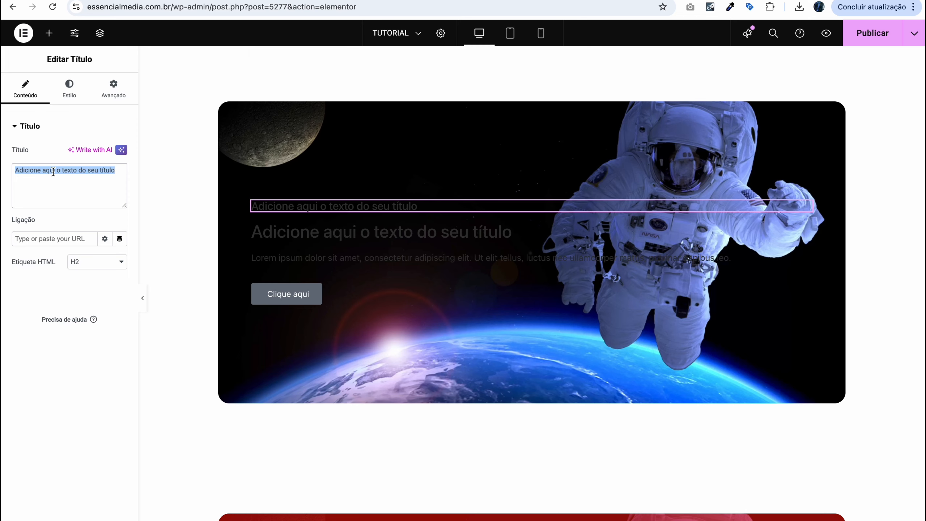
text(SERVIC)
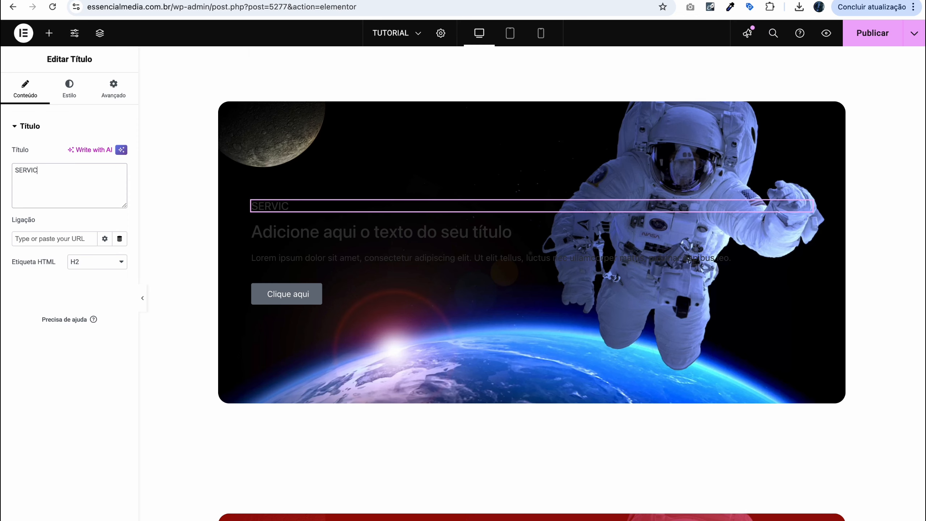
text(1O)
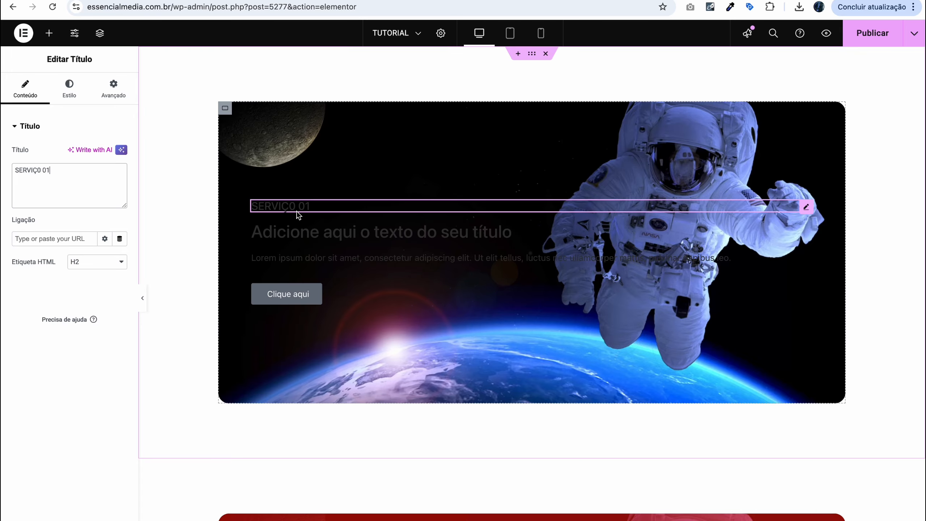
- Change the service label heading's text color to white
click(69, 88)
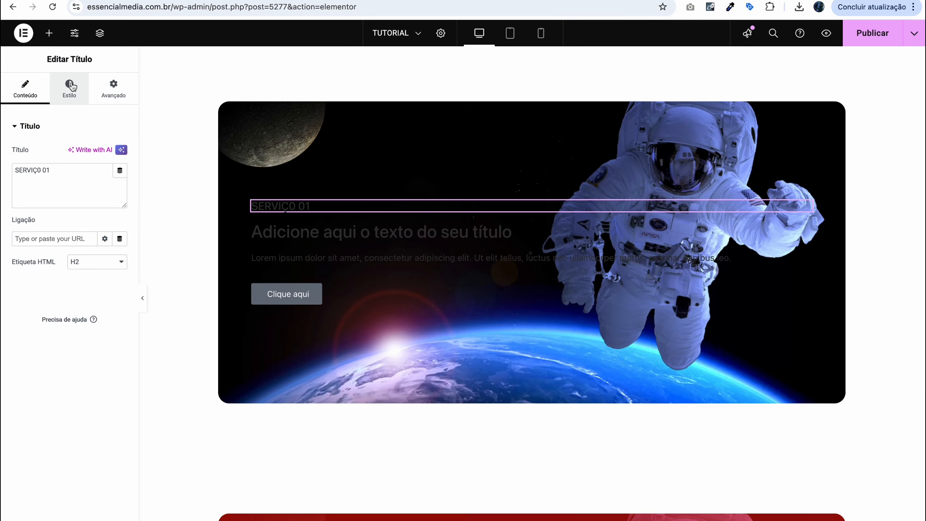
click(120, 321)
drag(83, 418, 3, 293)
- Set the service label heading's font size to 18 px and its weight to 400 (Normal)
click(120, 183)
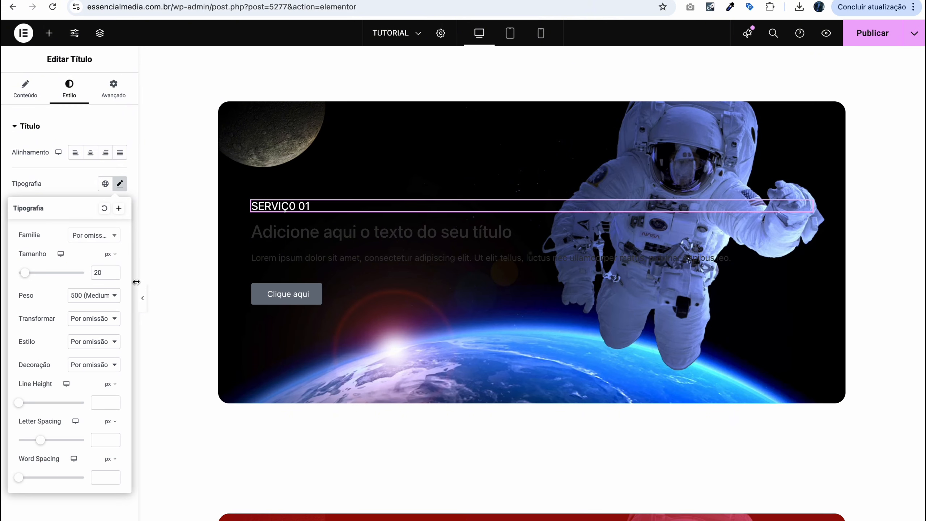
click(113, 275)
click(113, 275)
click(114, 275)
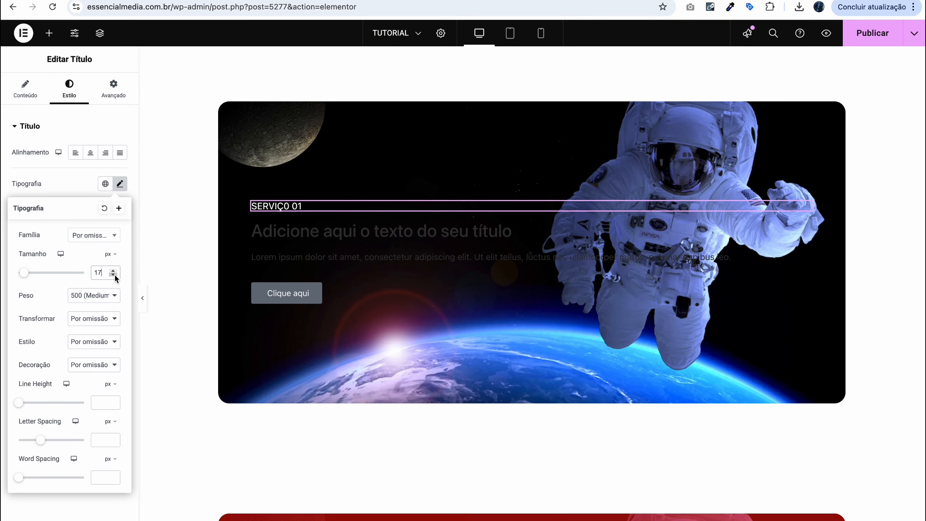
click(113, 270)
click(96, 300)
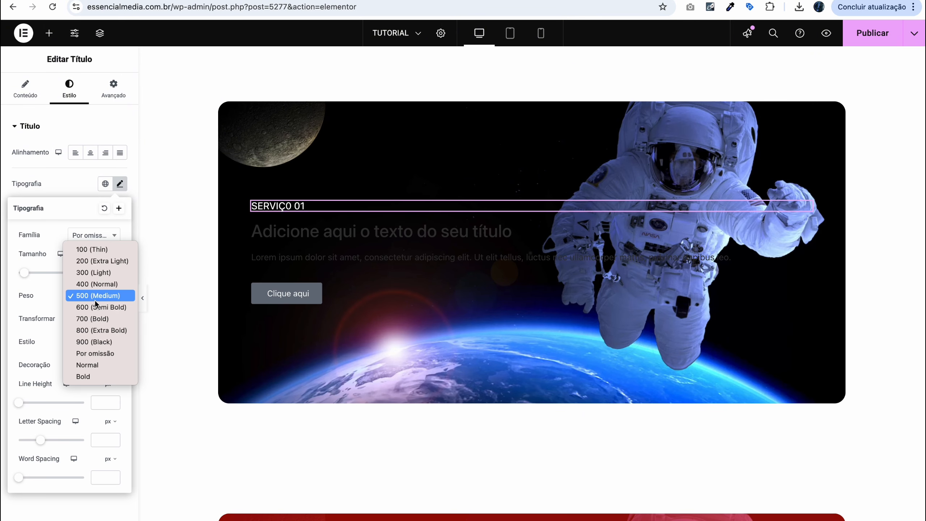
click(96, 284)
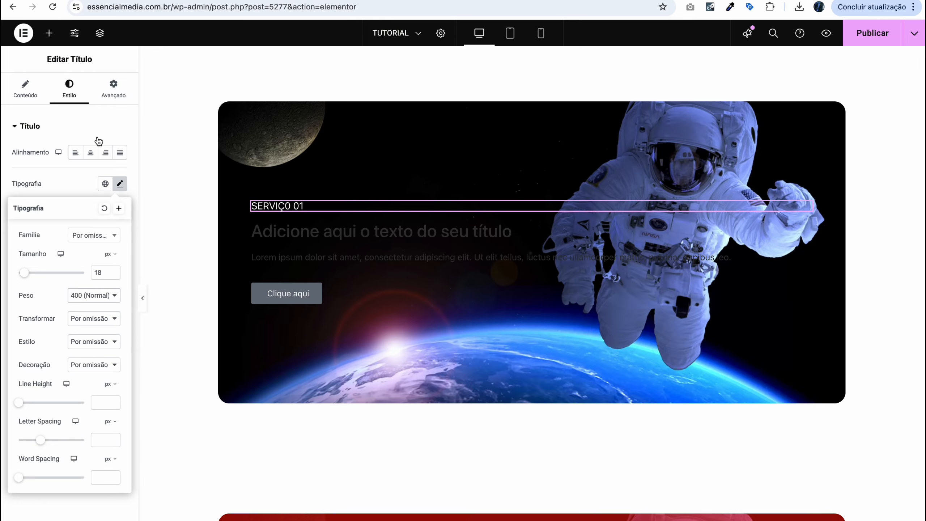
- Give the "SERVIÇ0 01" label heading a custom width of 10%
click(113, 89)
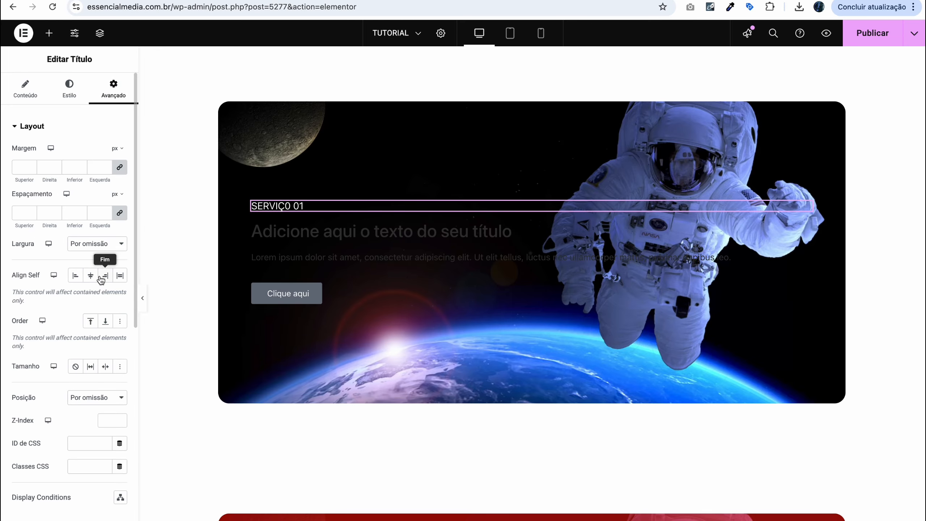
click(91, 244)
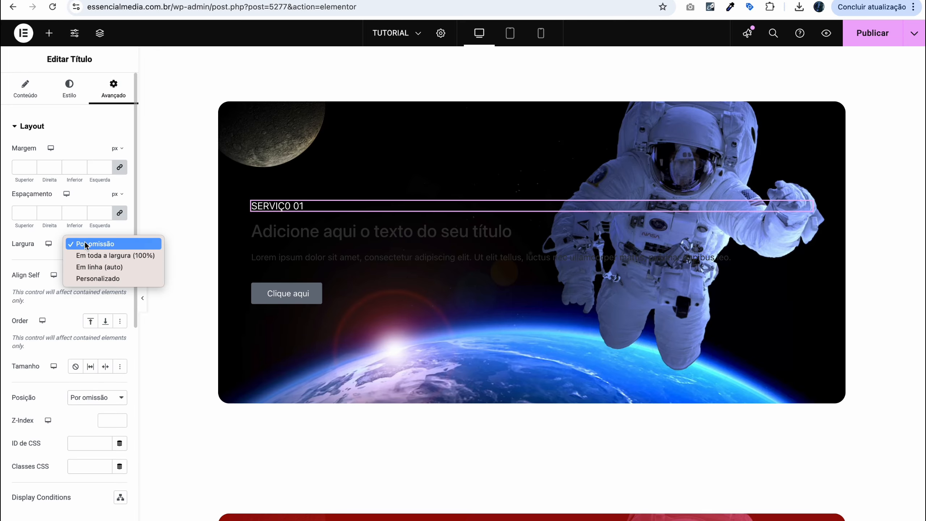
click(86, 278)
drag(14, 286, 21, 285)
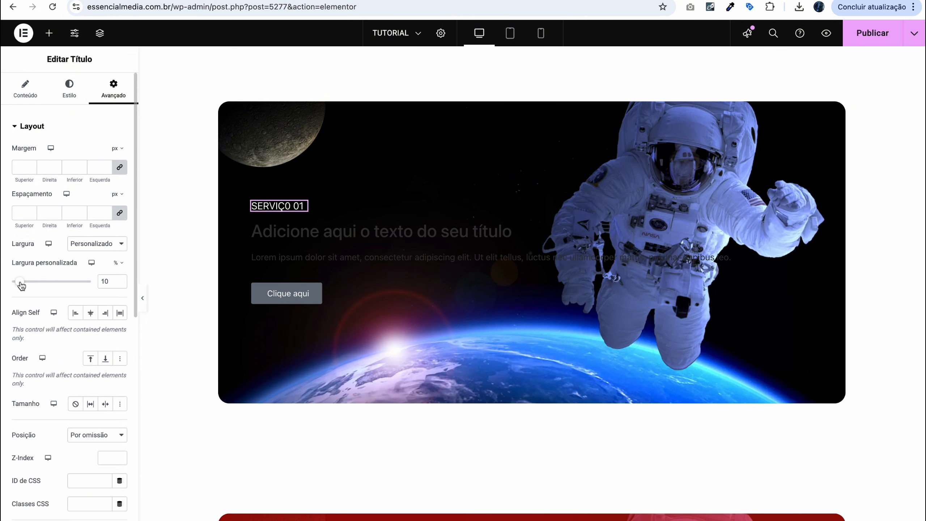
- Set the service label's padding to 10 px on all sides and its custom width to 12%
click(17, 214)
text(10)
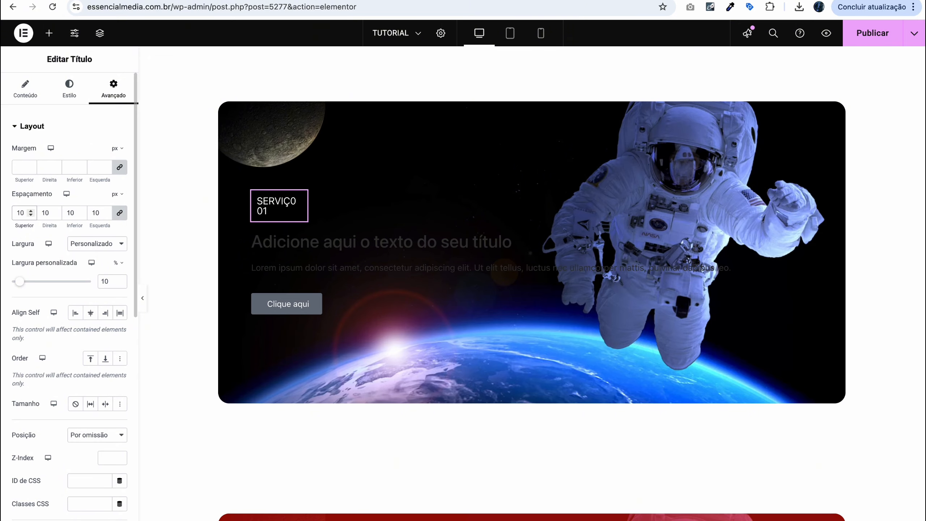
scroll(104, 266, down, 1)
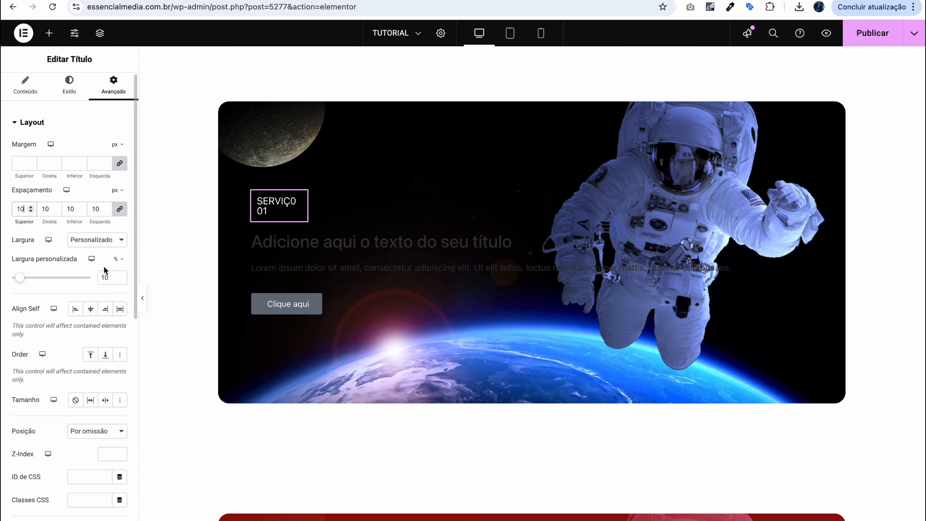
click(120, 275)
click(121, 275)
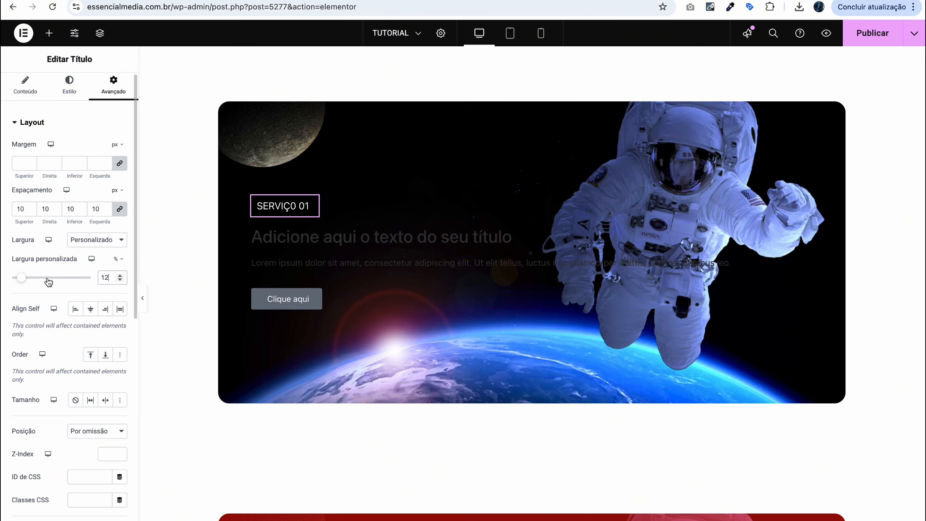
- Set the service label's border radius to 10 px on all corners
scroll(111, 284, down, 14)
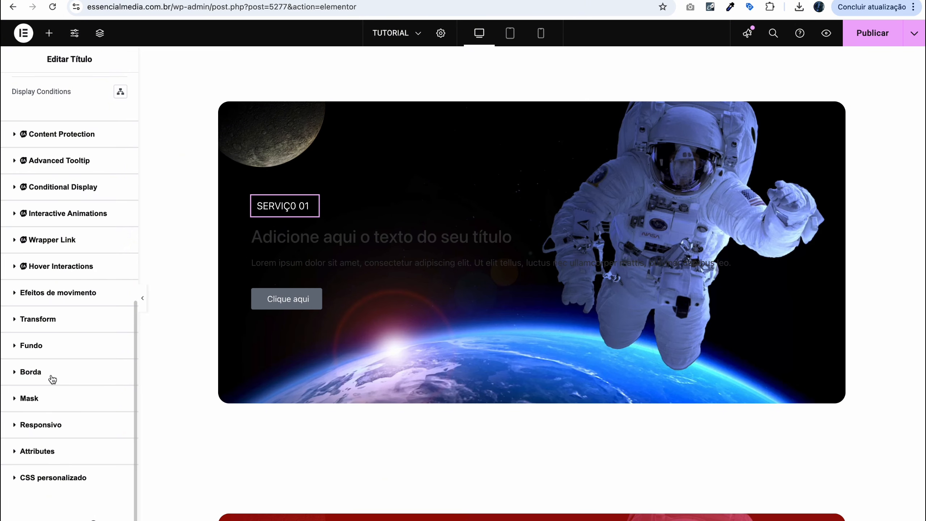
click(36, 372)
scroll(50, 450, down, 1)
scroll(50, 450, down, 2)
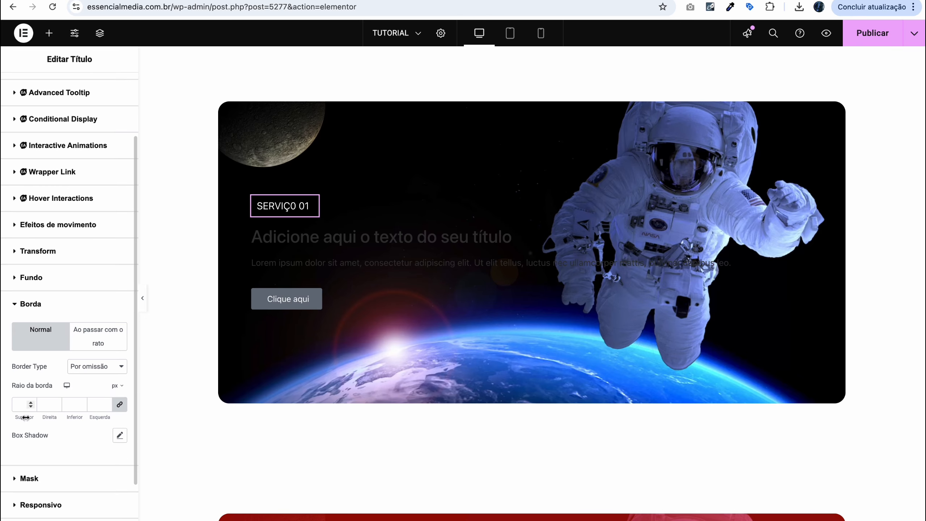
click(22, 404)
text(10)
- Add a solid 1 px border in white (#FFFFFF) around the service label
click(109, 365)
click(91, 390)
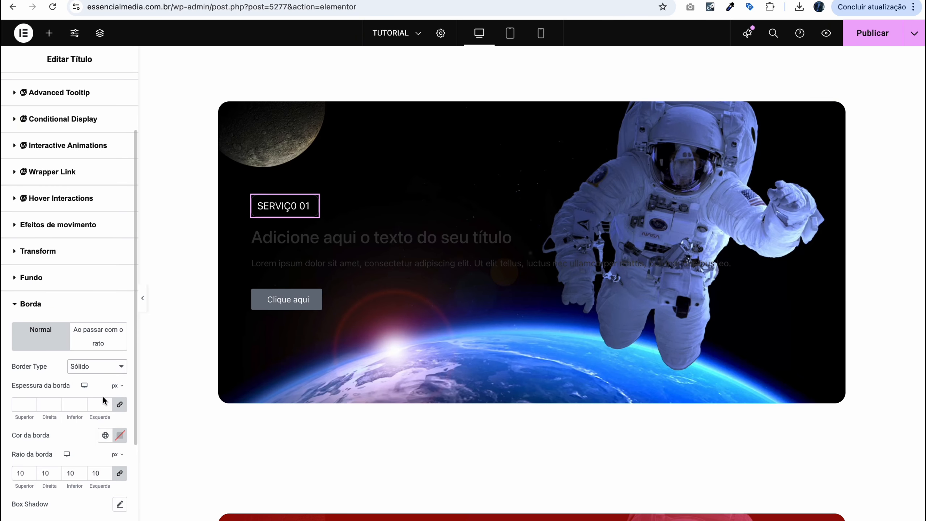
click(32, 402)
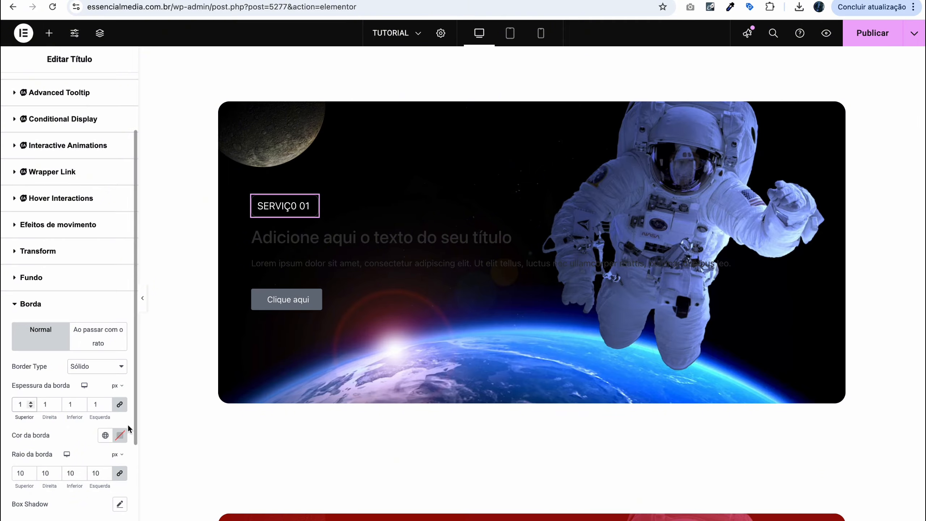
click(120, 435)
text(#FFFFFF)
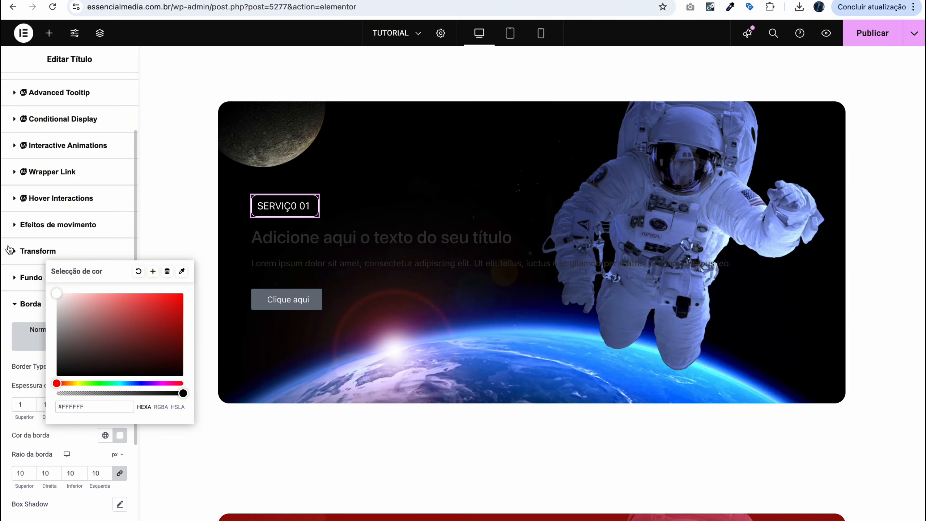
click(3, 349)
click(335, 238)
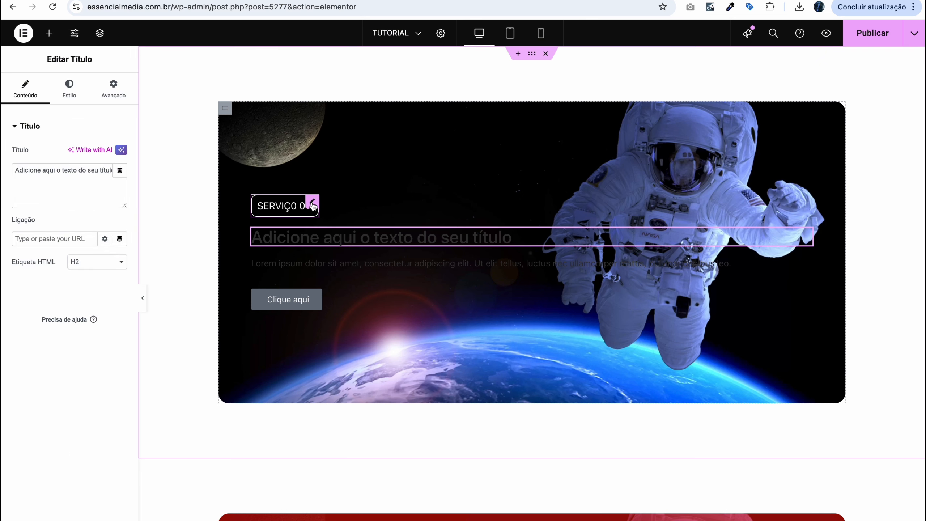
- Unlink the service label's padding values and set its top and bottom padding to 5 px
click(312, 206)
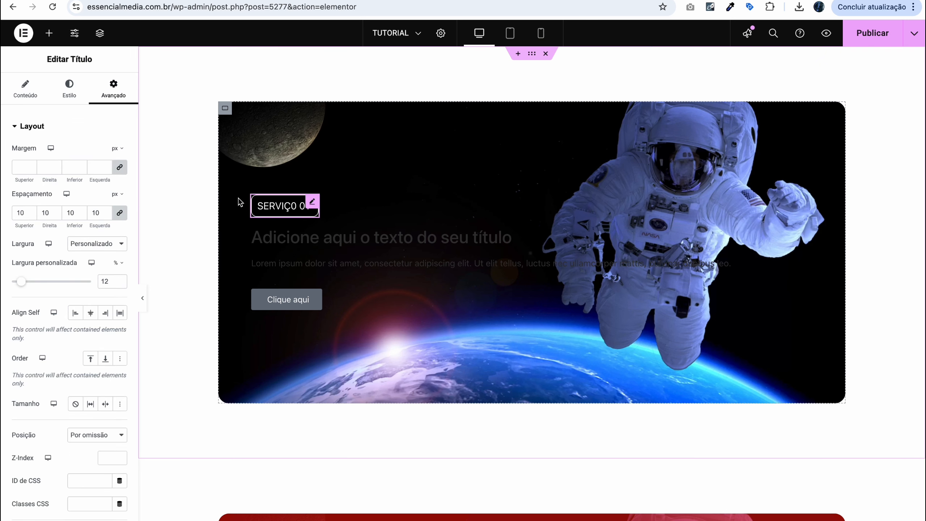
click(120, 213)
double_click(19, 213)
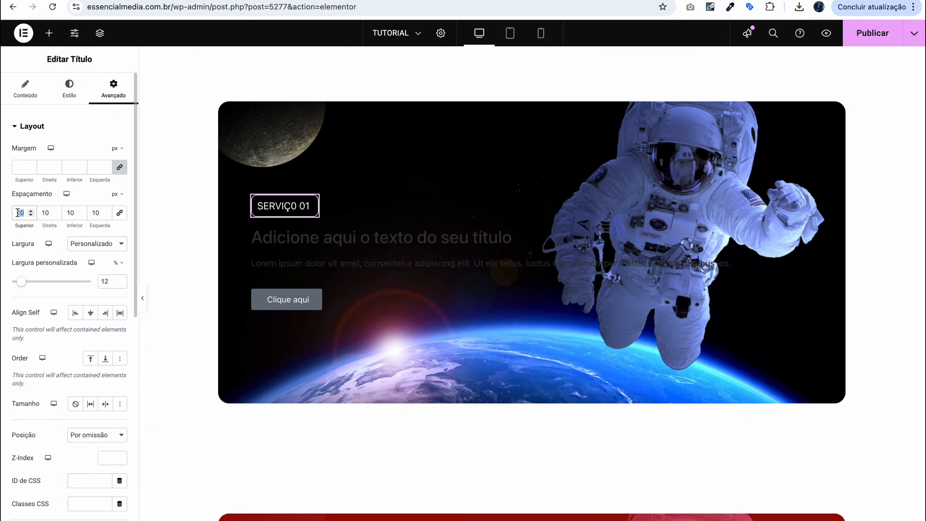
text(5)
double_click(73, 213)
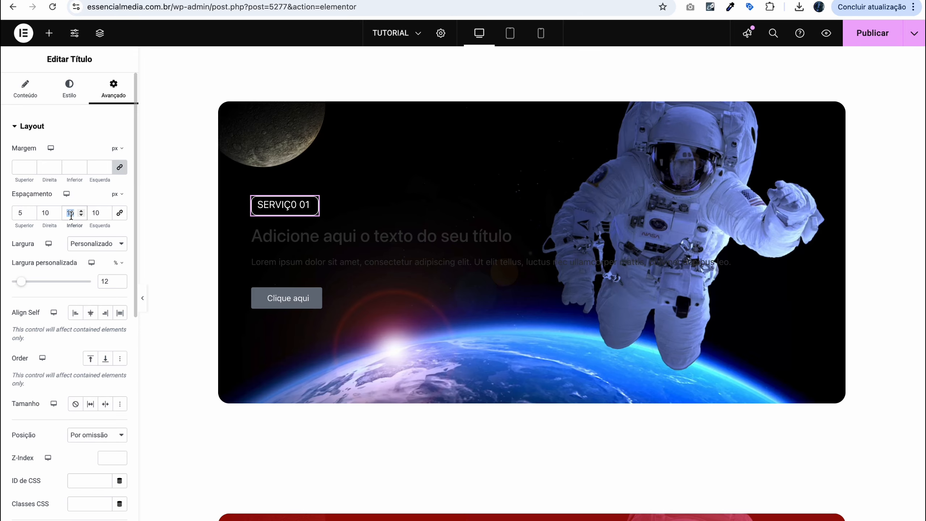
text(5)
- Replace the placeholder text of the heading below the label with "Titulo do Seu Conteúdo"
click(313, 234)
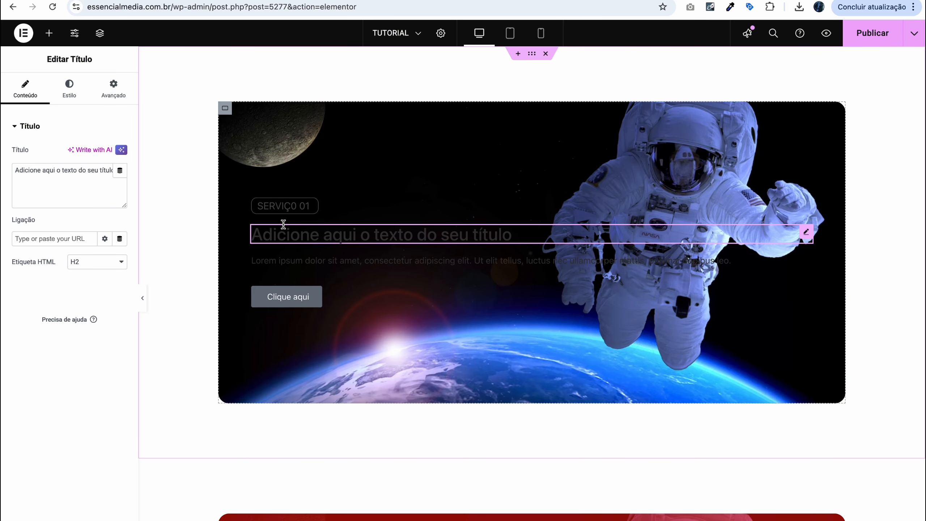
triple_click(61, 170)
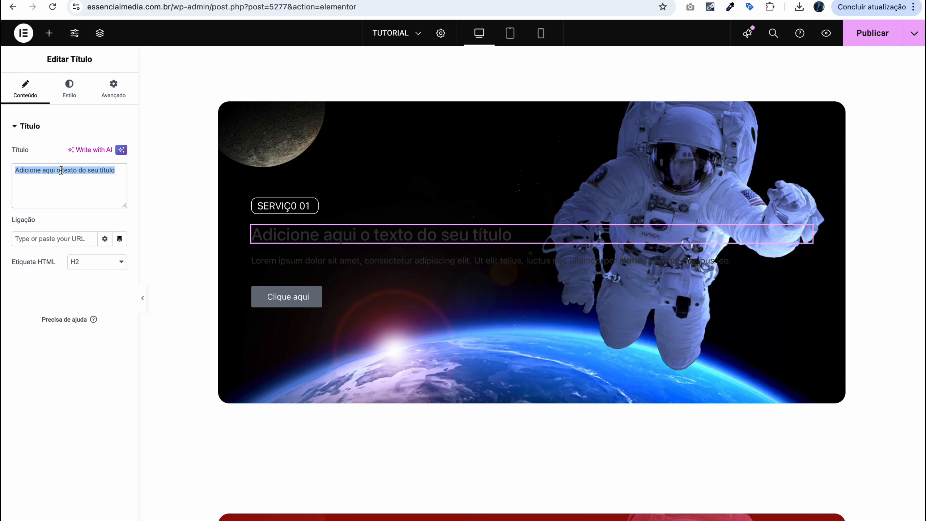
text(TITULO)
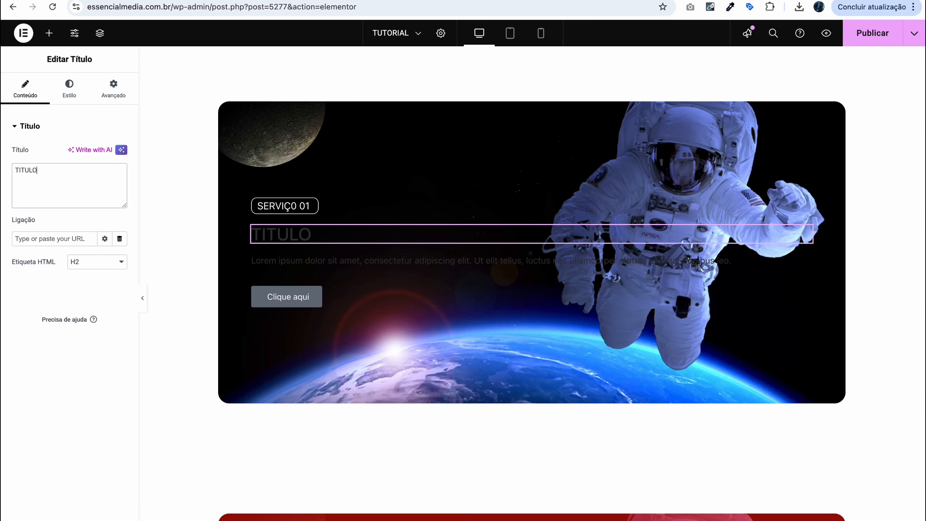
key(BackSpace)
key(BackSpace)
key(BackSpace)
key(BackSpace)
key(BackSpace)
text(itulo do)
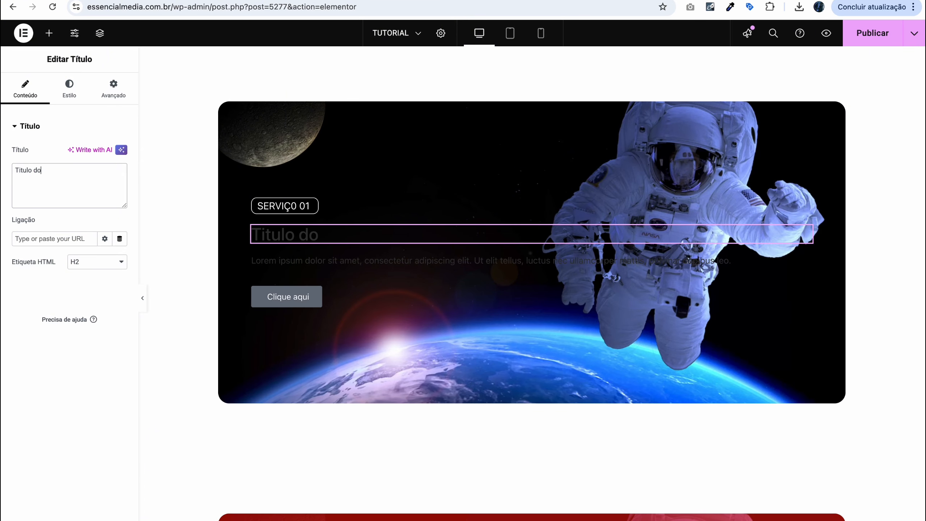
text( Seu COnteudo)
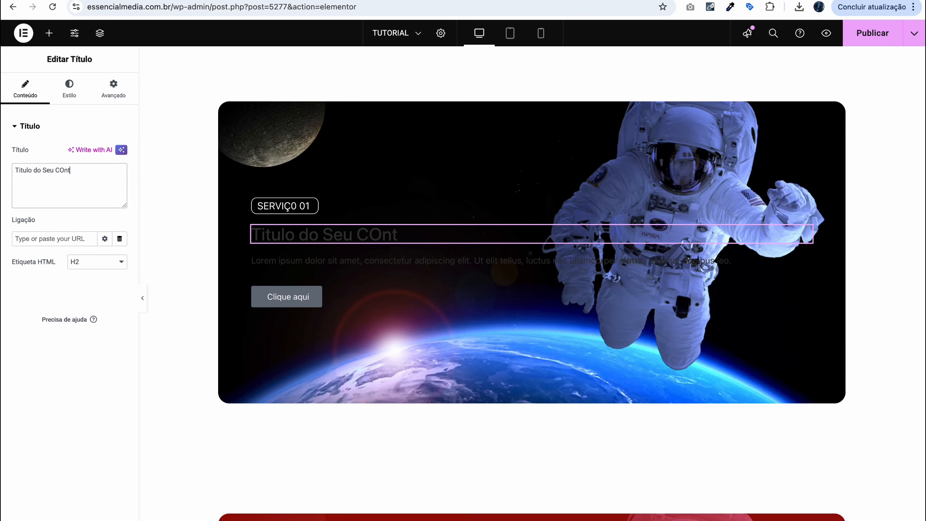
right_click(75, 171)
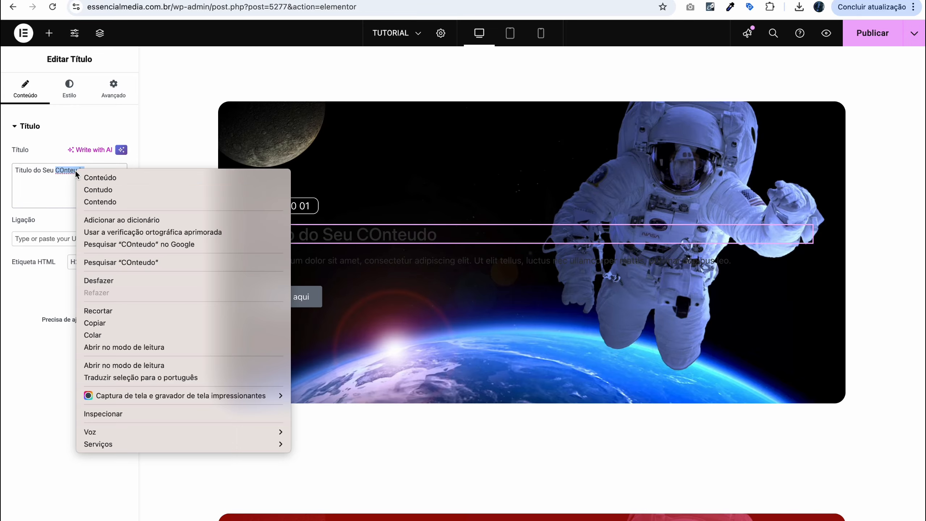
click(90, 180)
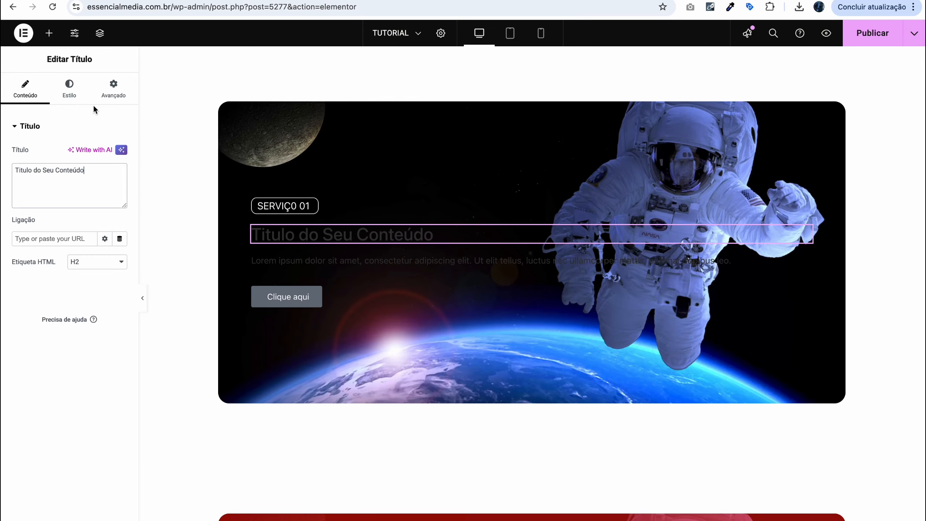
- Change the title heading's text color to near-white #FFFBFB
click(70, 90)
click(119, 321)
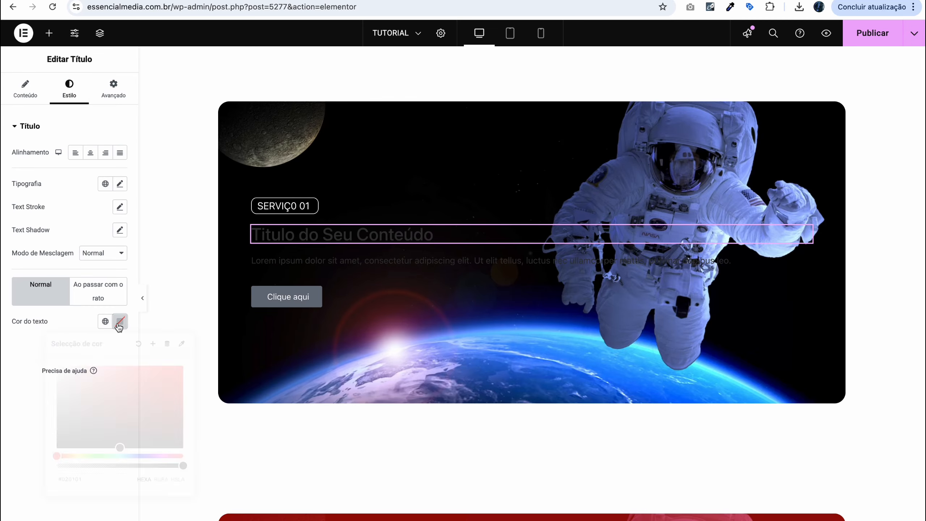
drag(113, 380, 58, 354)
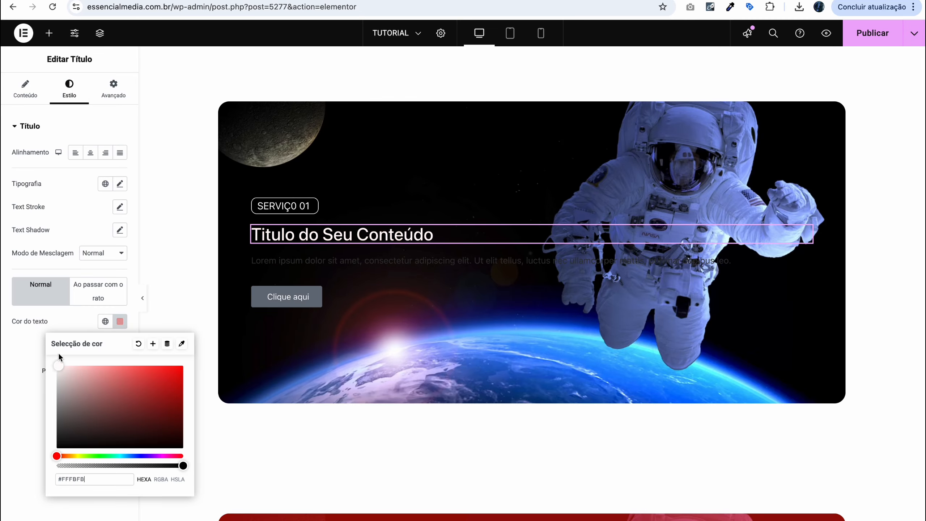
click(4, 403)
- Change the Lorem ipsum paragraph's text color to white (#FFFFFF)
click(303, 262)
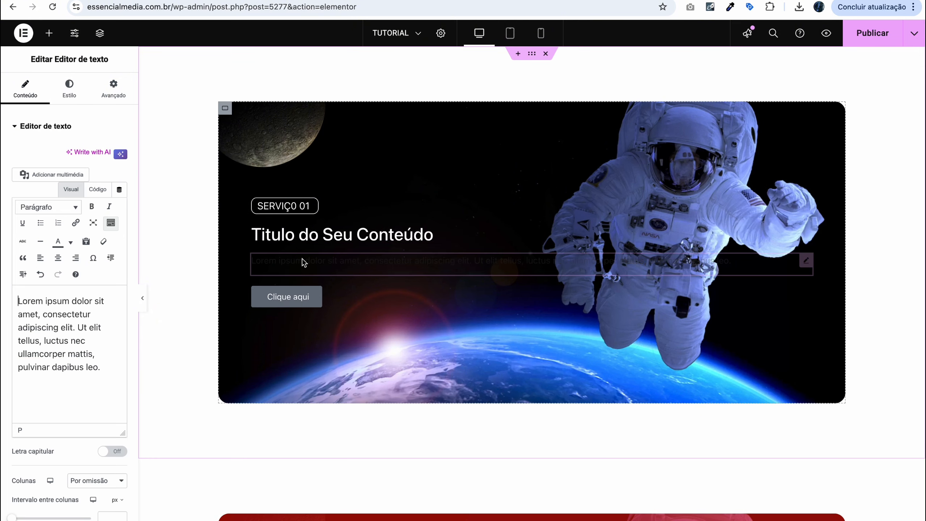
click(69, 89)
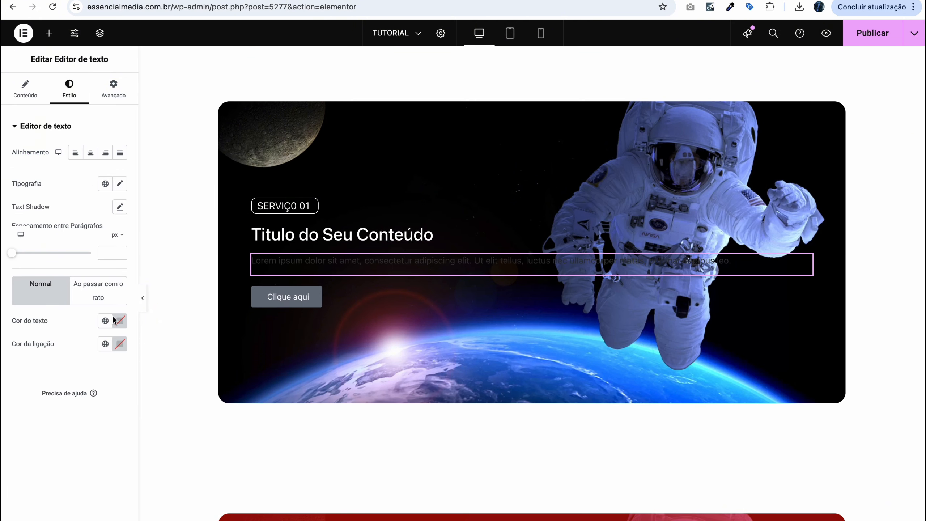
click(115, 324)
drag(106, 372, 57, 365)
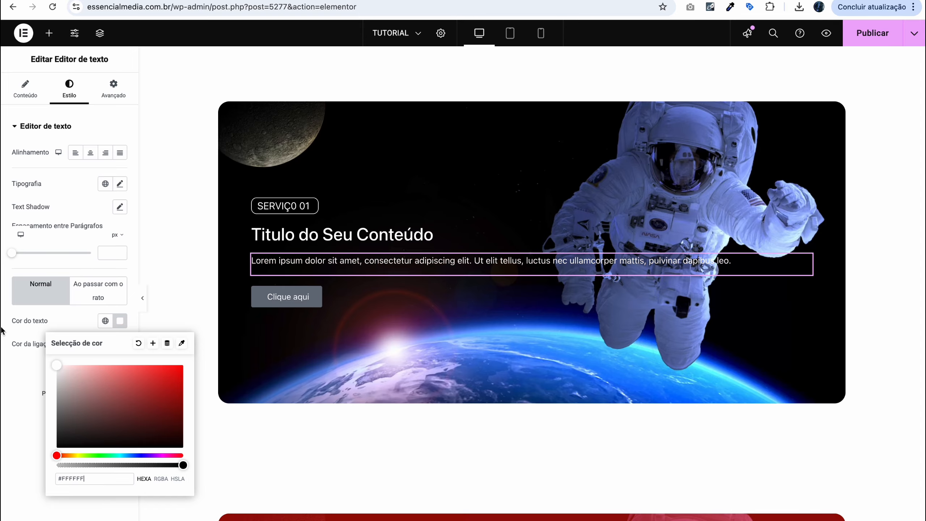
- Give the Lorem ipsum paragraph a custom width of 44%
click(116, 90)
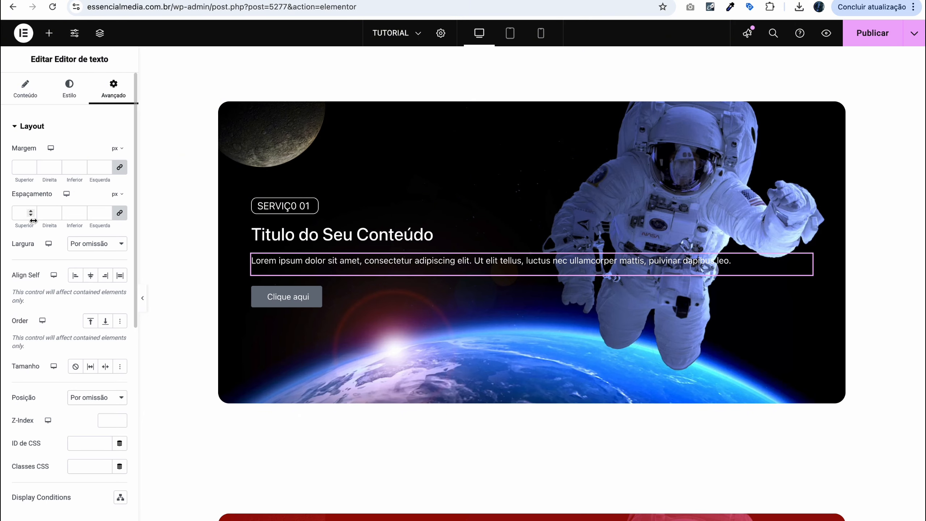
click(108, 249)
click(102, 278)
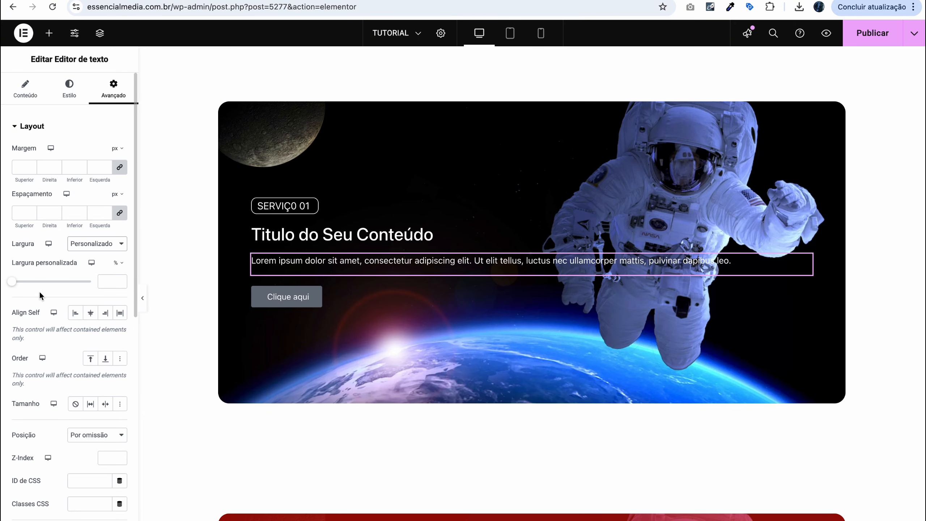
drag(12, 280, 46, 281)
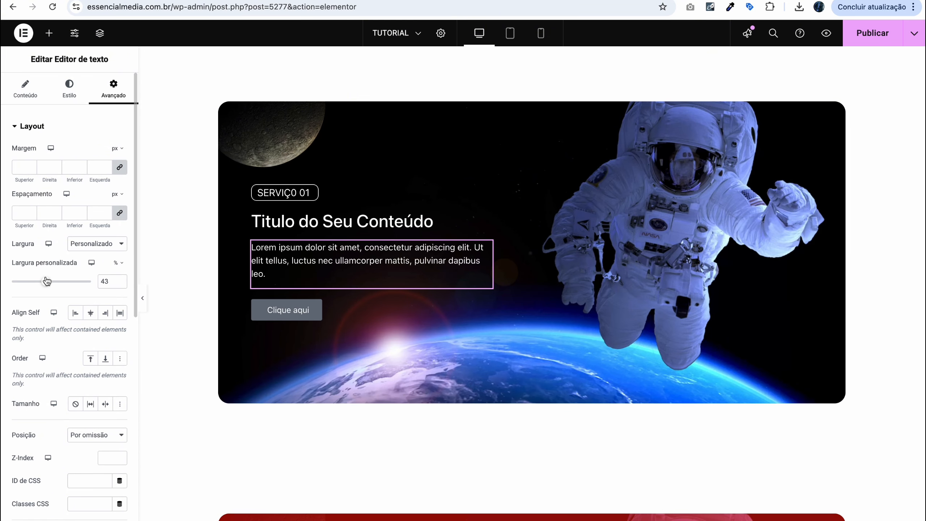
click(119, 278)
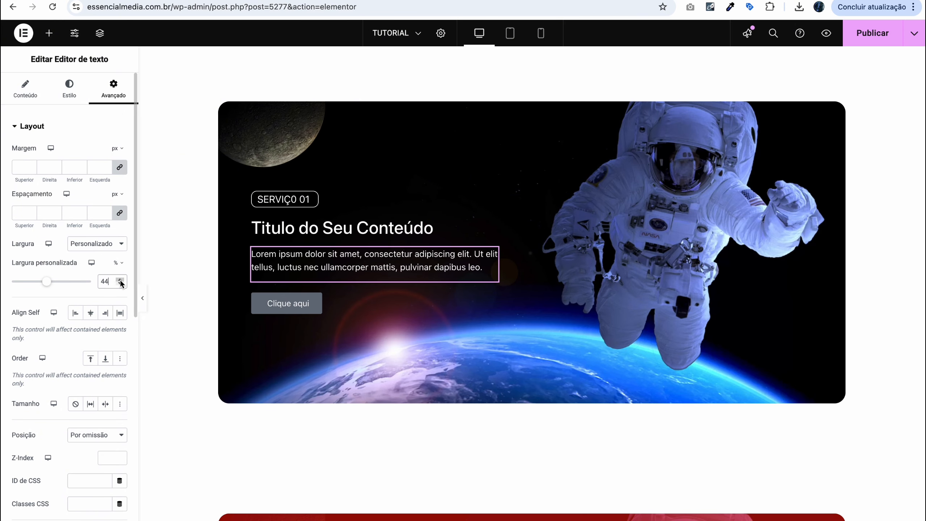
- Replace the first card's button text with "SAIBA MAIS"
click(321, 305)
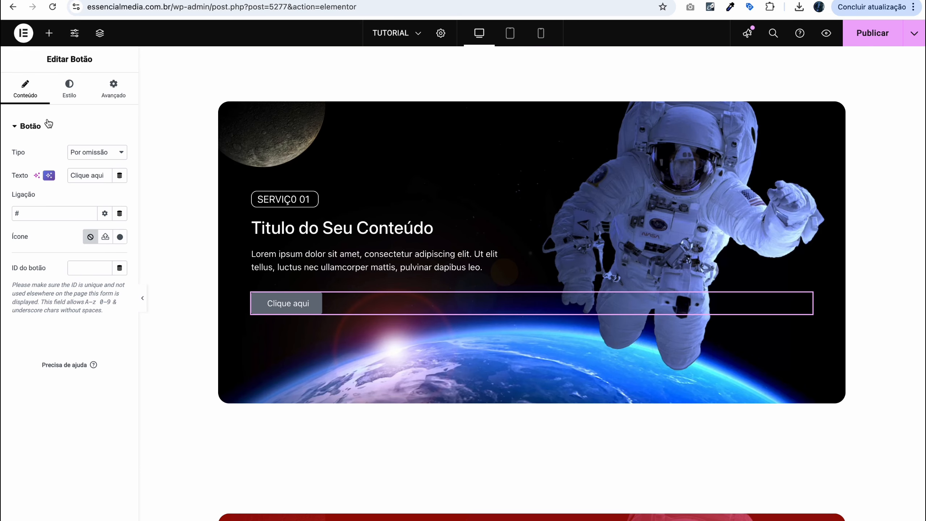
triple_click(90, 176)
text(SAIBA MAIS)
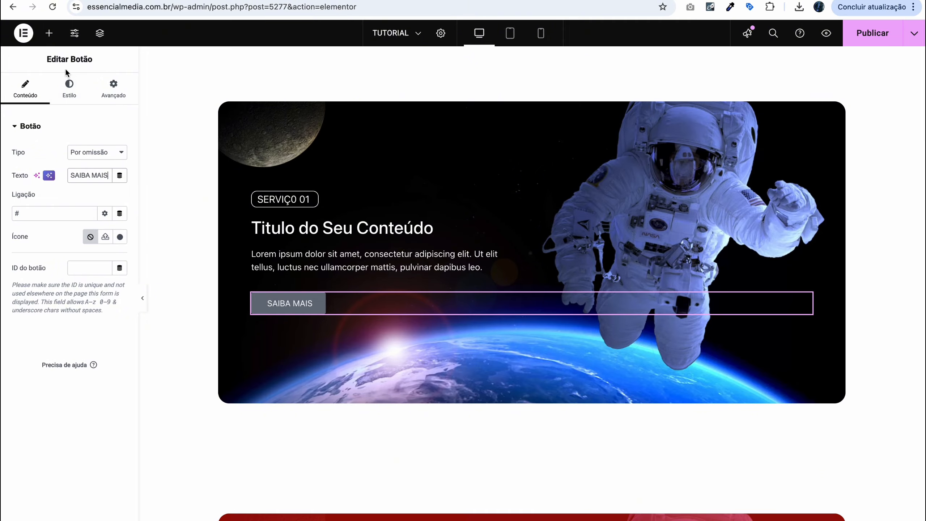
- Set the SAIBA MAIS button's normal background color to white (#FFFFFF)
click(69, 87)
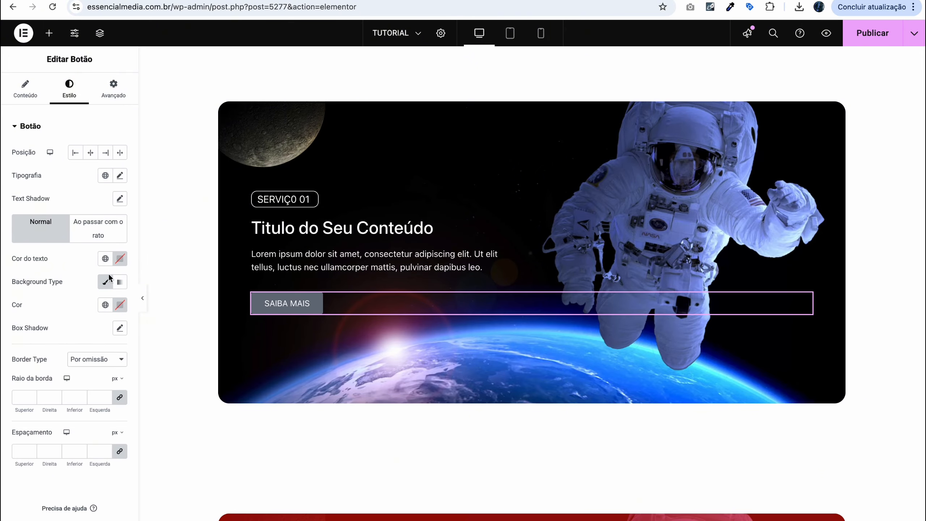
click(104, 305)
click(120, 305)
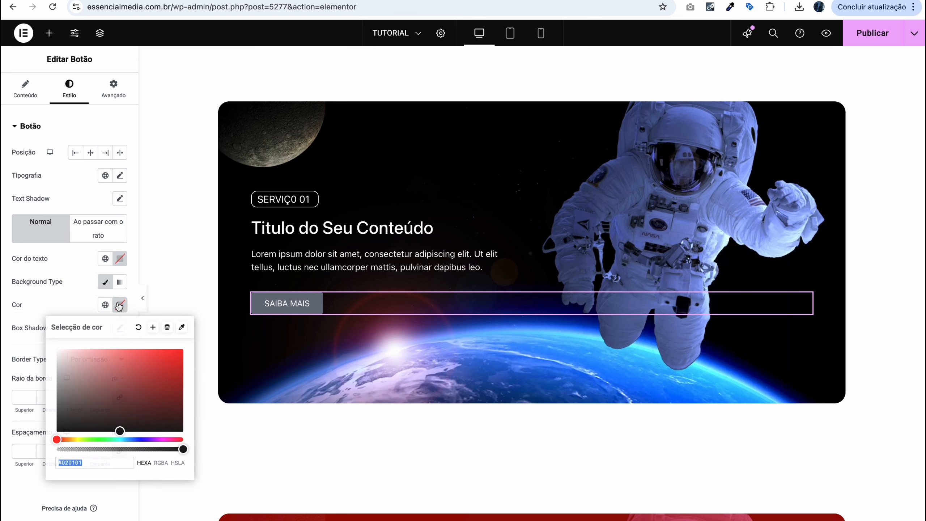
text(#FFFFFF)
click(2, 314)
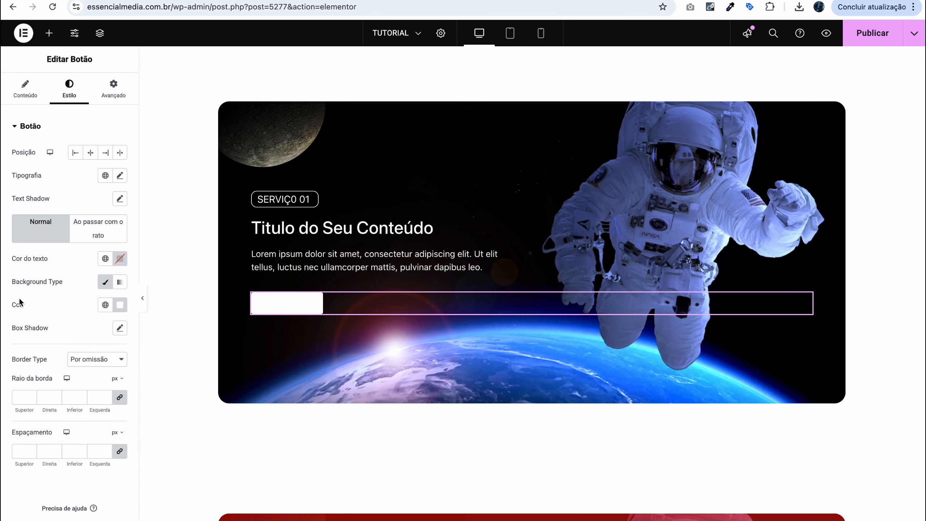
- Set the button's normal text color to black (#000000) and its border radius to 10 px on all corners
click(120, 258)
text(#000000)
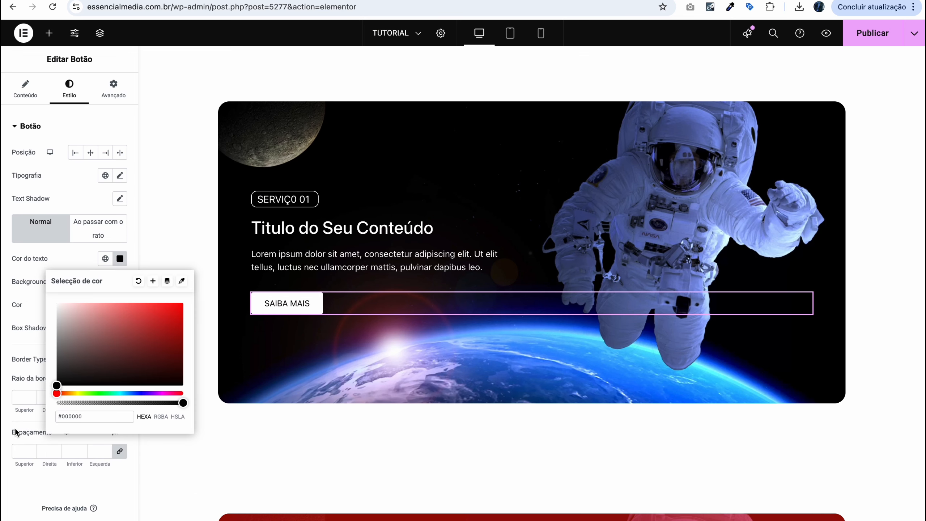
click(11, 410)
click(16, 397)
text(10)
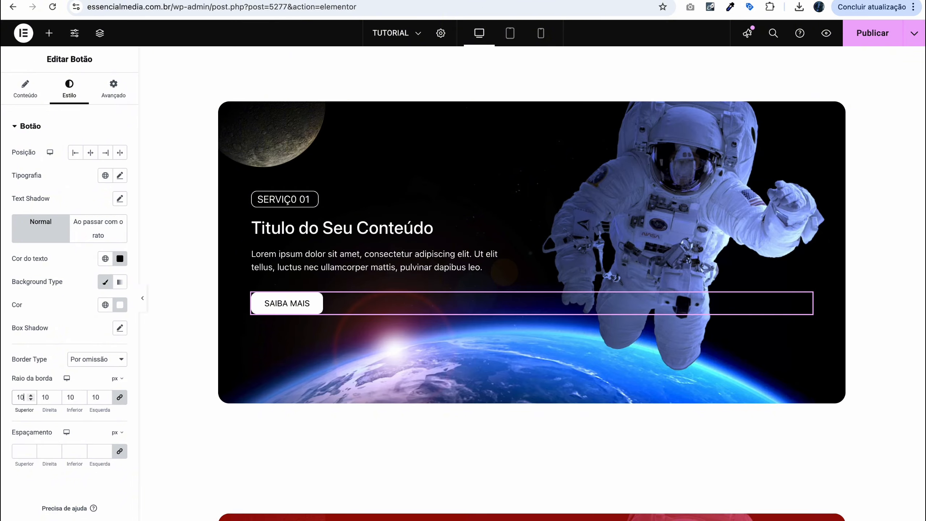
- Give the button's hover state the blue global Secundário background (#2878F3) and white text (#FFFFFF)
click(85, 233)
click(105, 304)
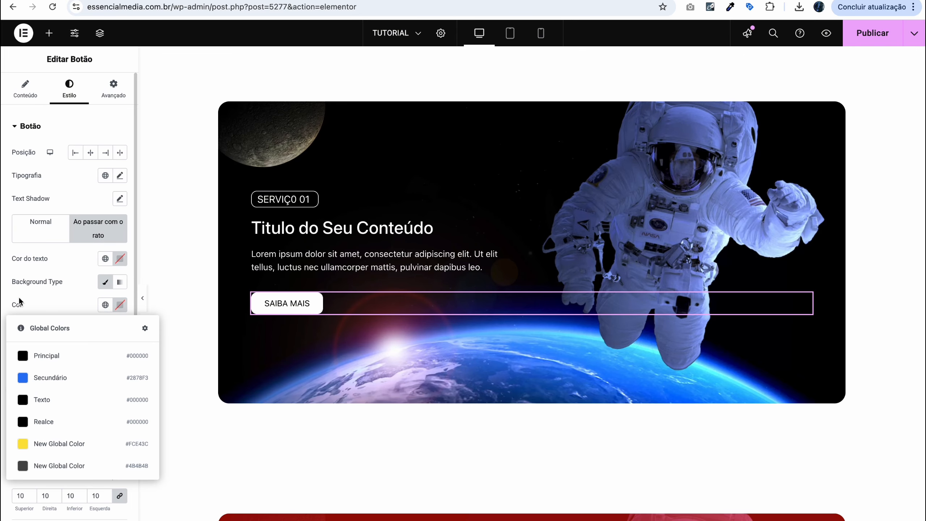
click(42, 355)
click(120, 258)
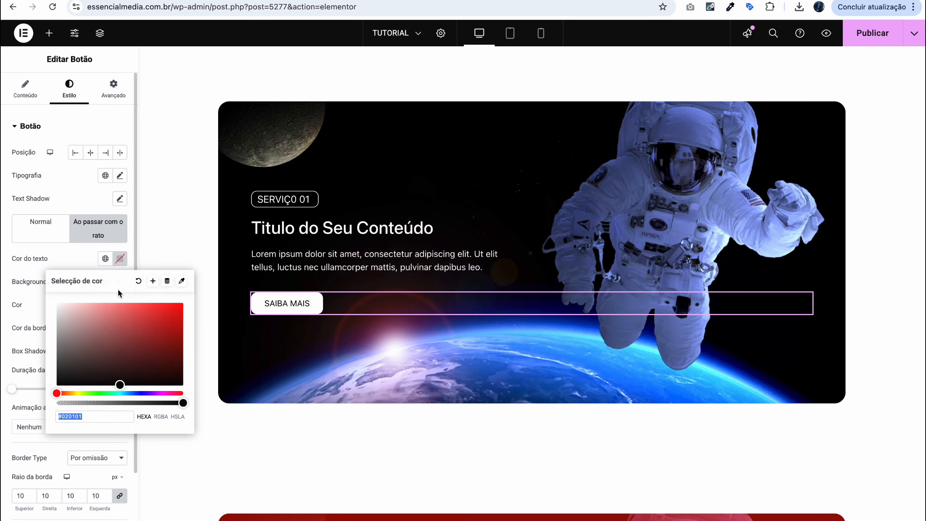
text(#FFFFFF)
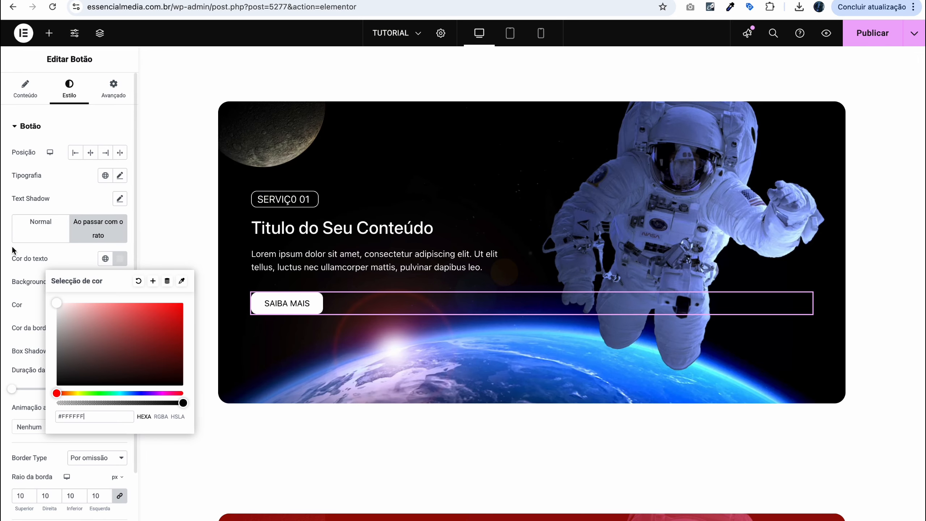
click(5, 270)
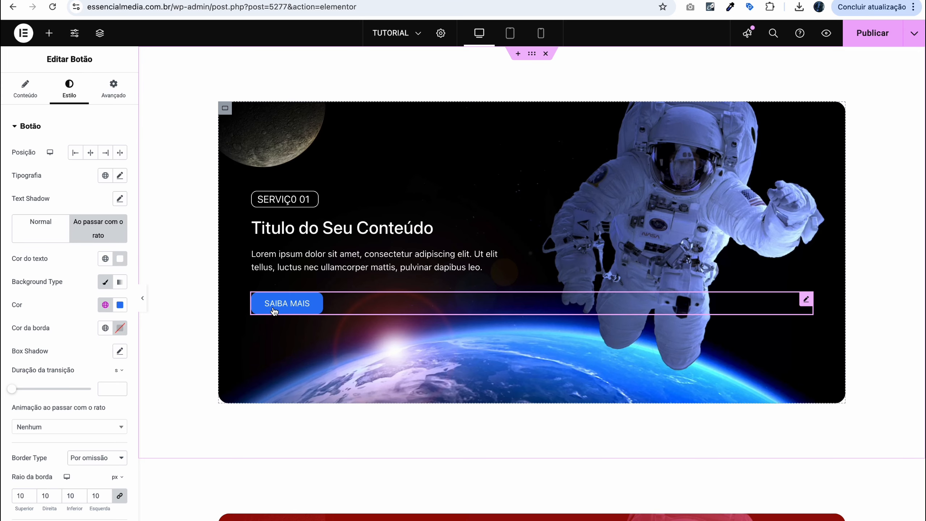
scroll(275, 291, down, 1)
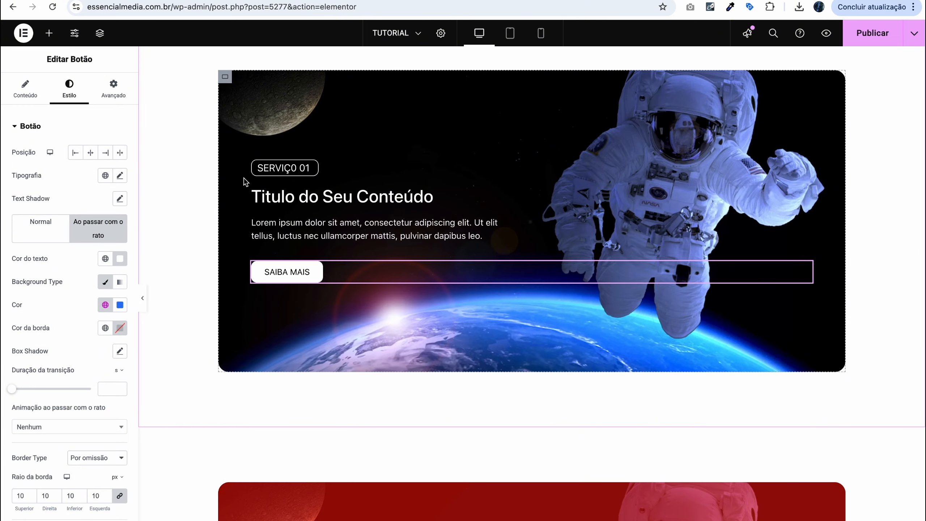
scroll(229, 87, up, 1)
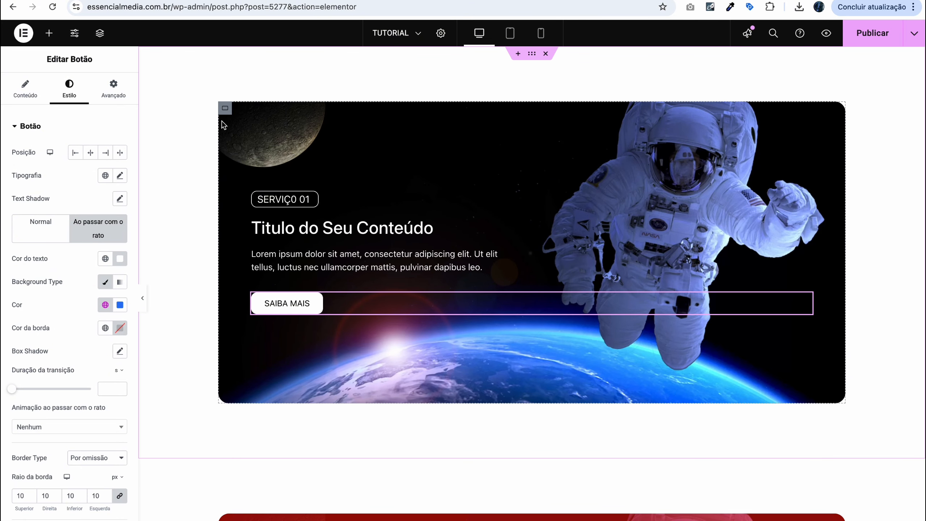
- Add a classic background overlay to the first card's container in the global Texto black (#000000) with opacity 0.58
click(224, 109)
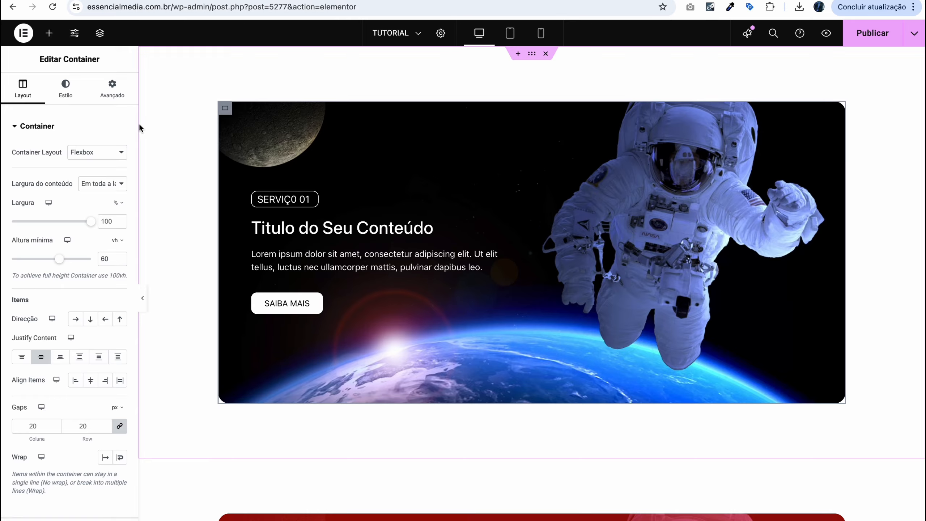
click(65, 83)
scroll(76, 491, down, 1)
scroll(78, 494, down, 2)
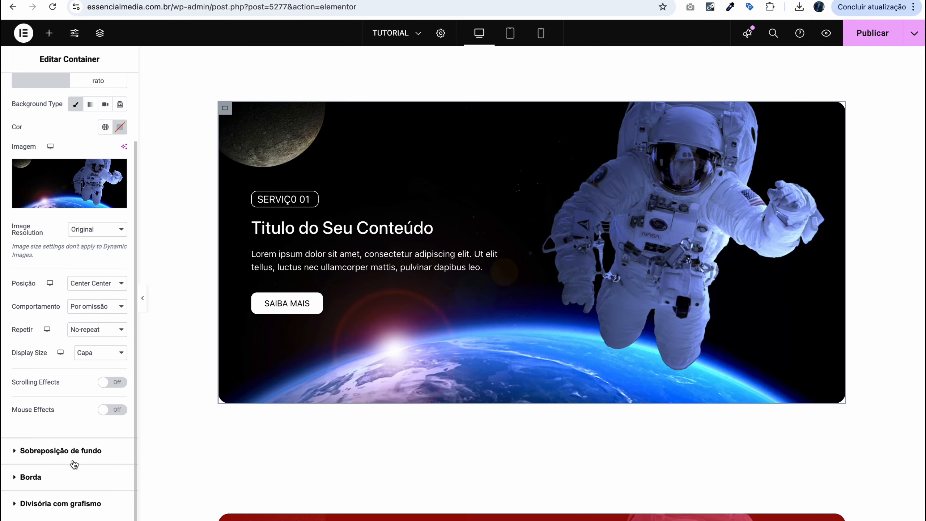
scroll(74, 465, down, 1)
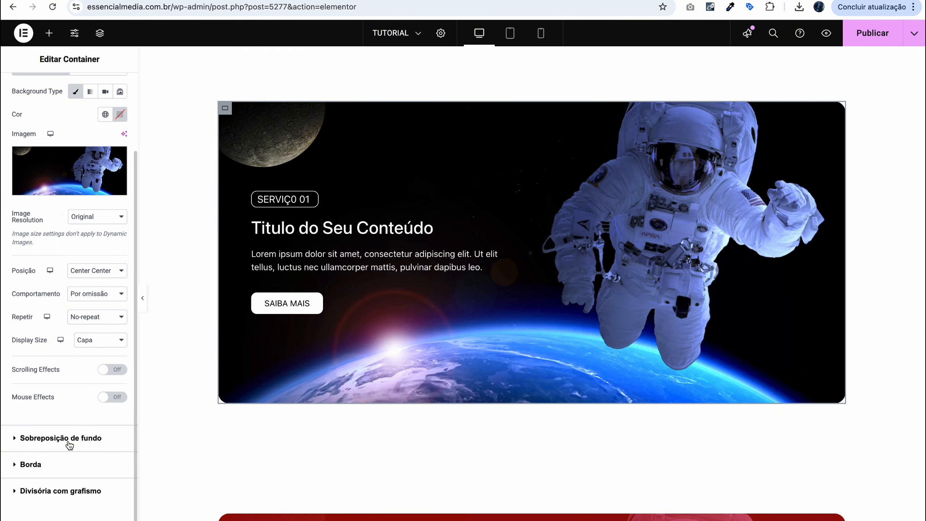
click(69, 439)
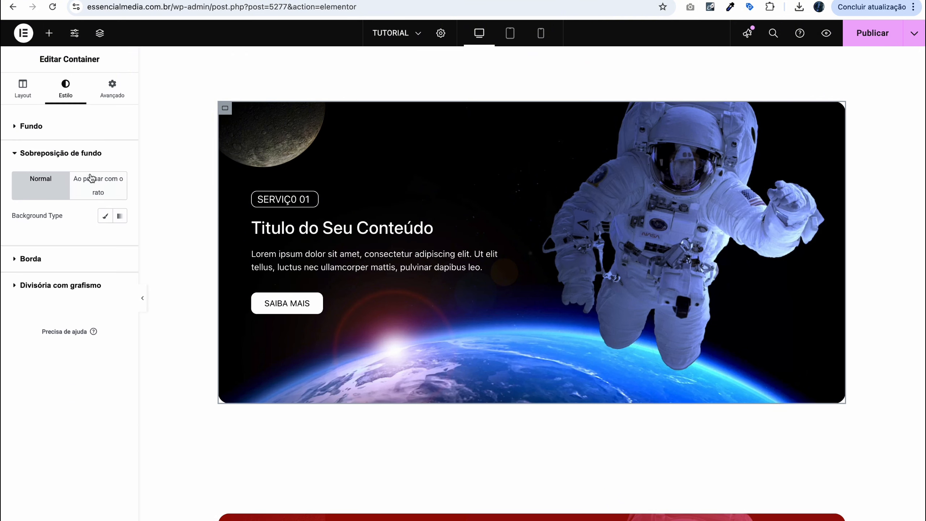
click(105, 215)
click(105, 238)
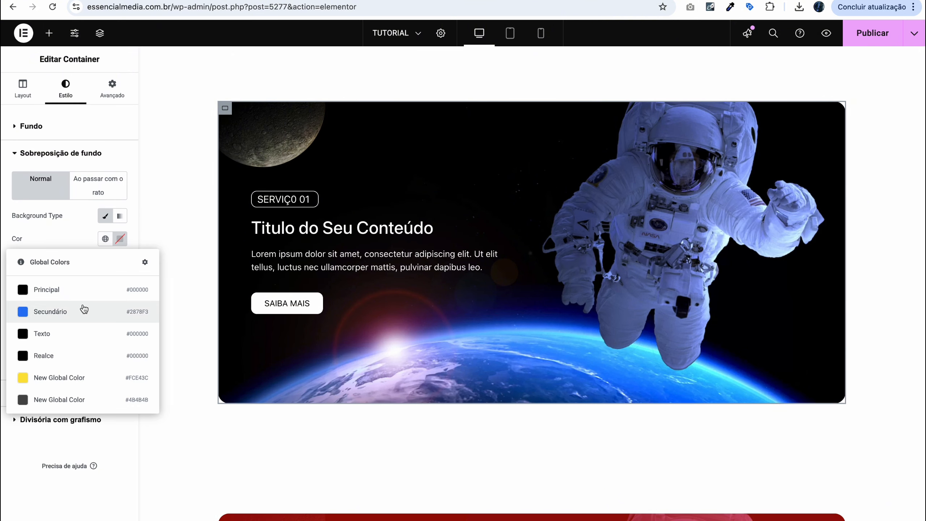
click(75, 333)
drag(50, 350, 58, 351)
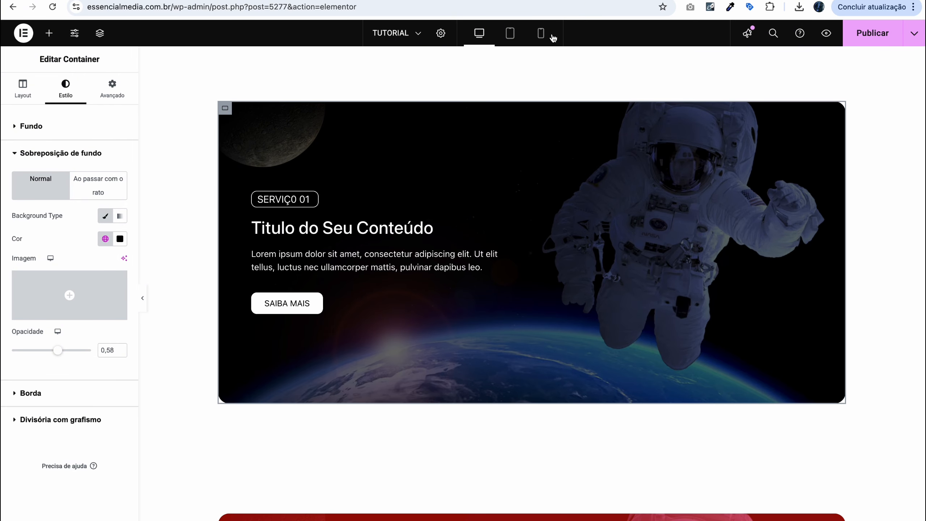
- In the mobile layout, unlink the outer section container's padding values and set top and bottom padding to 100 px
scroll(389, 176, down, 4)
scroll(392, 182, up, 4)
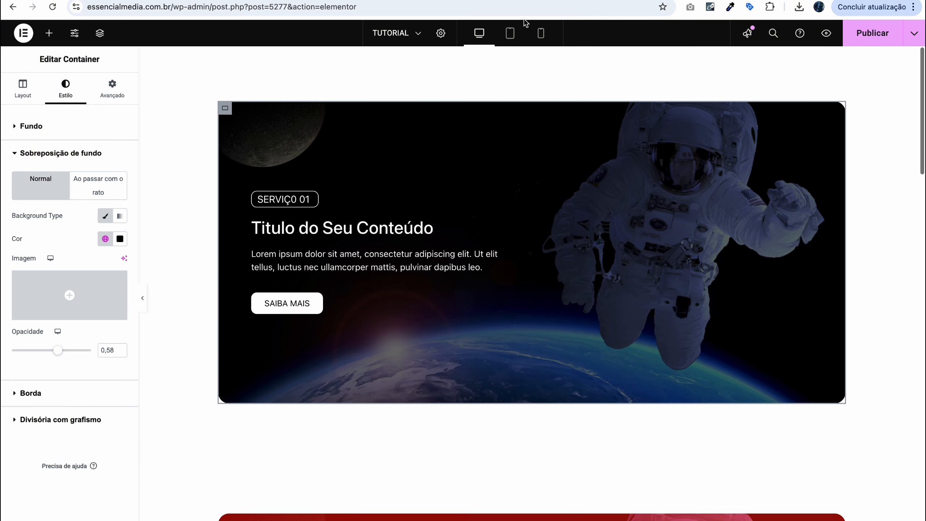
click(541, 33)
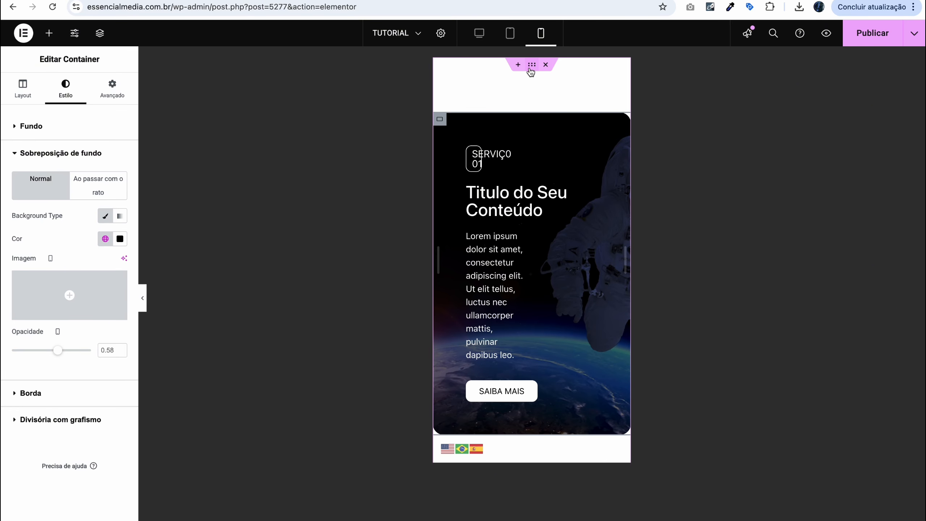
click(530, 67)
click(115, 103)
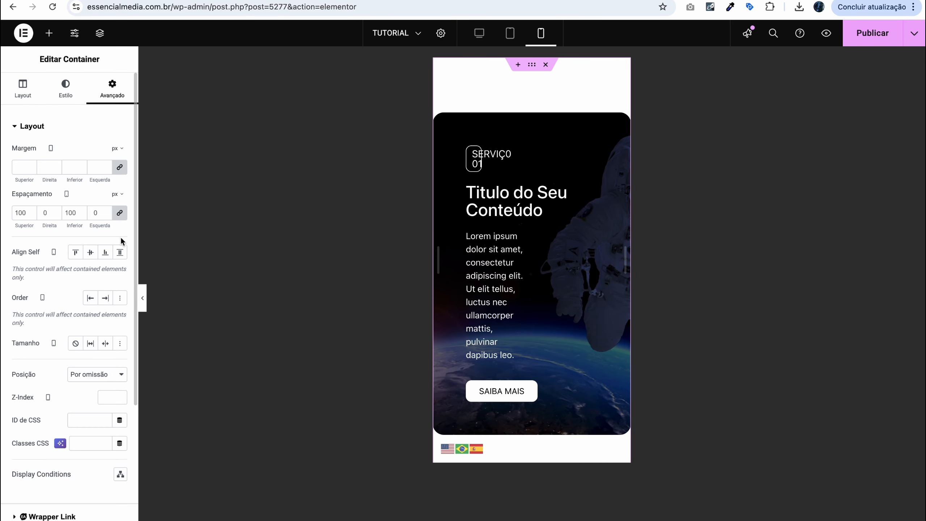
click(120, 213)
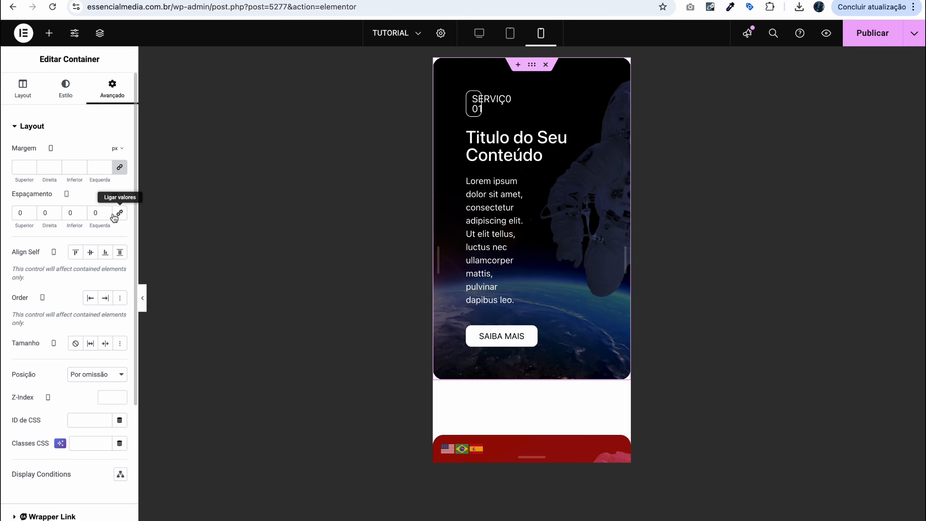
click(15, 216)
text(100)
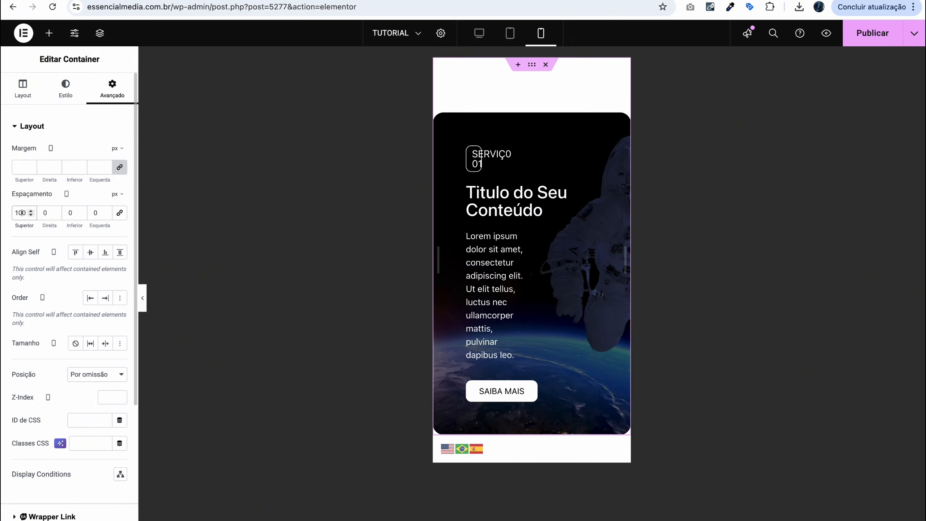
click(61, 214)
click(70, 212)
text(100)
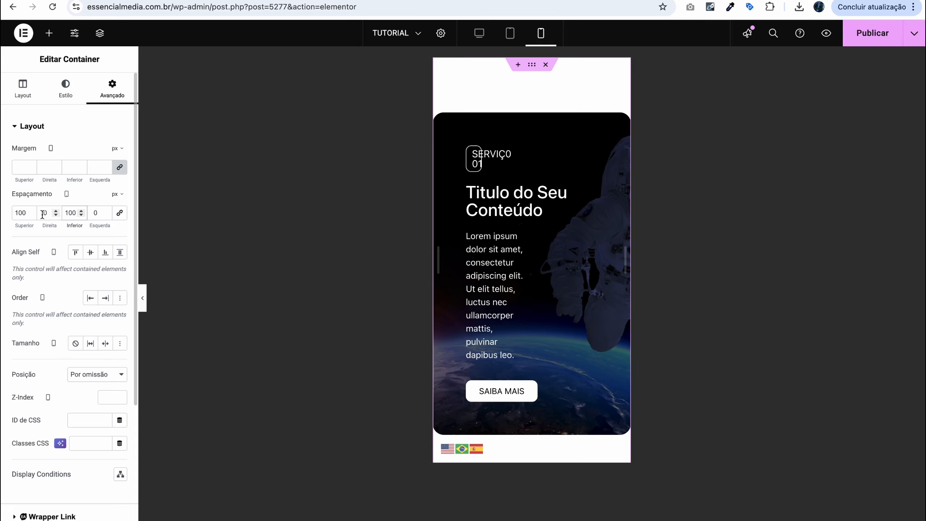
- Set the outer section container's right and left mobile padding to 10 px
click(43, 215)
text(1)
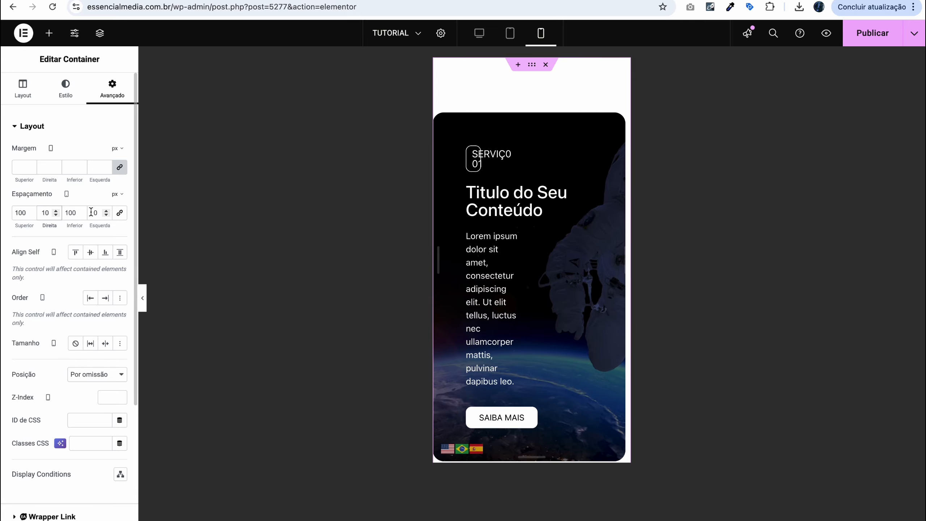
click(90, 212)
text(1)
- Unlink the card container's mobile padding and set top, right and left to 20 px and bottom to 60 px
click(445, 124)
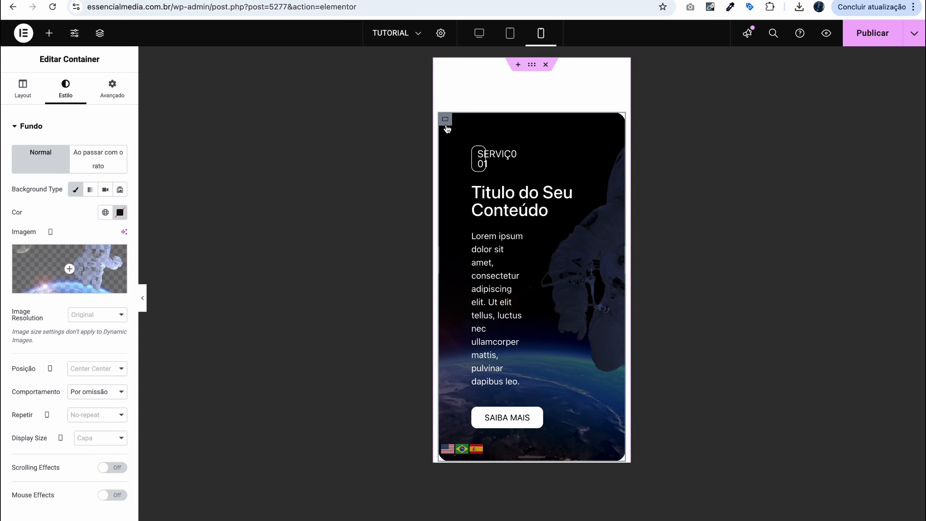
click(112, 89)
click(120, 214)
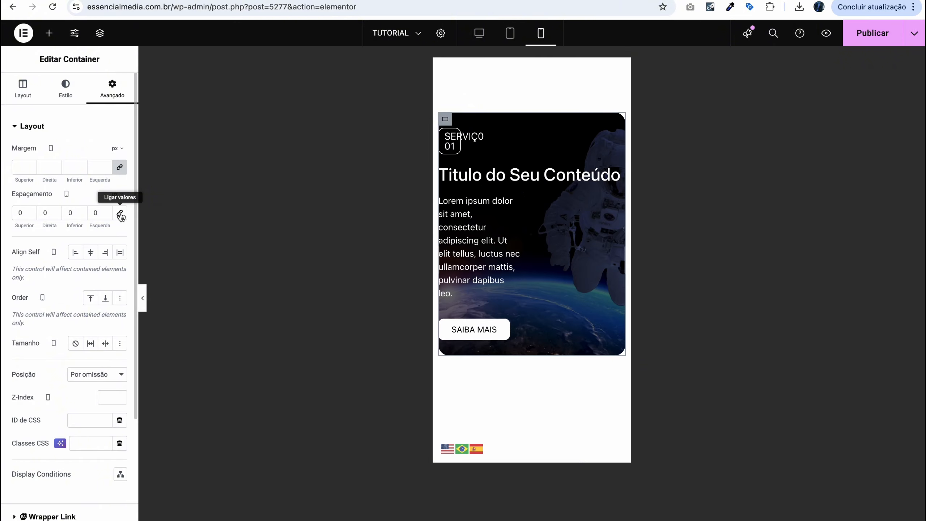
click(18, 211)
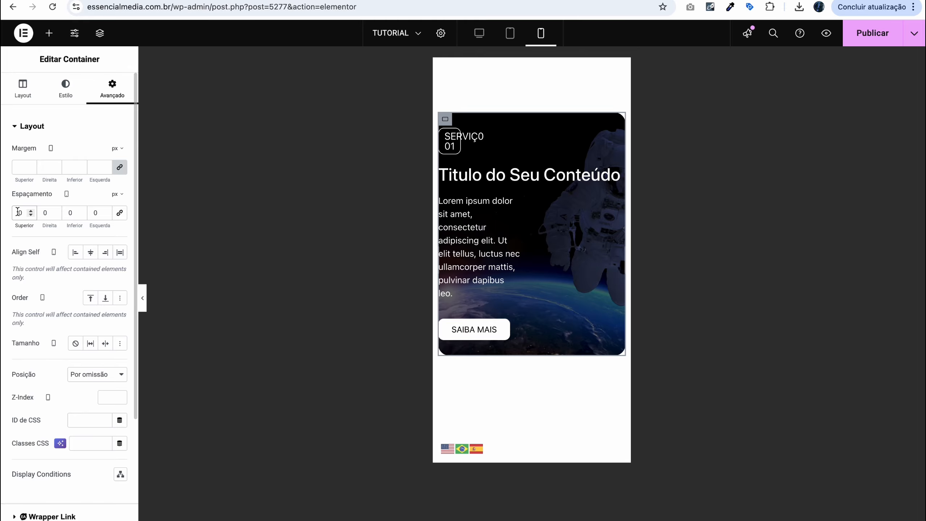
text(2)
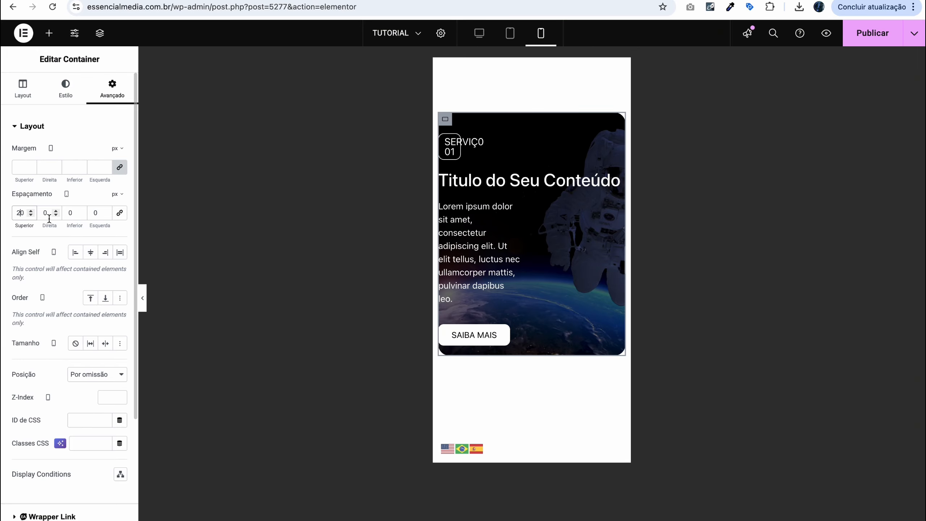
click(40, 215)
text(2)
click(67, 212)
text(2)
click(91, 212)
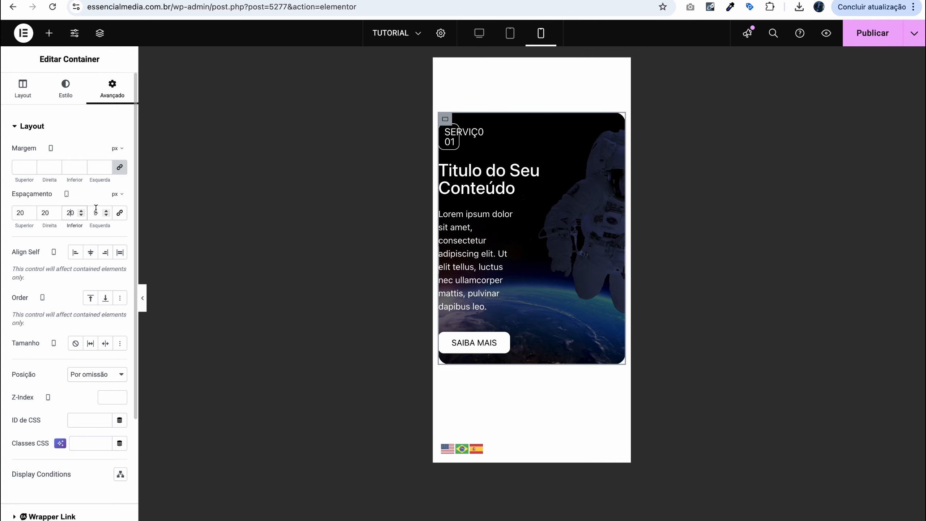
text(20)
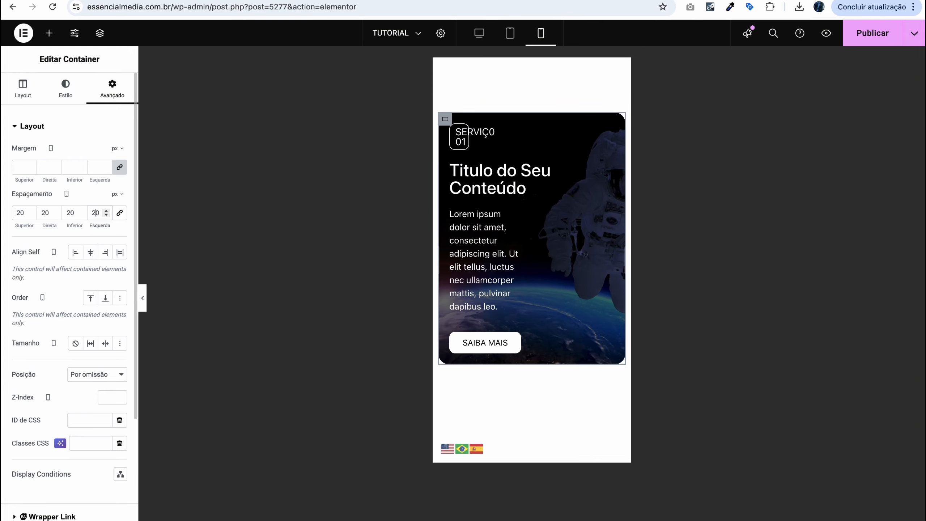
click(69, 214)
text(6)
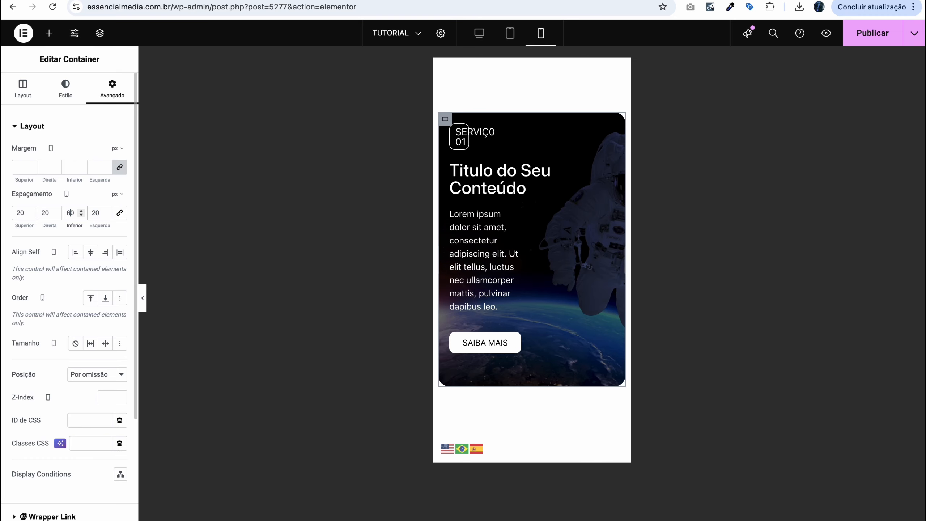
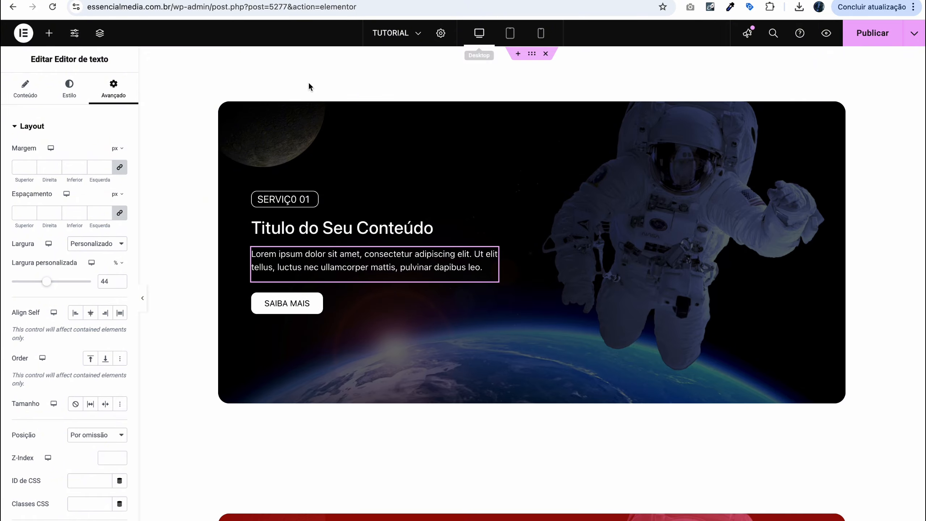
- Duplicate the finished first card's container in the desktop layout to create further service cards
click(225, 109)
right_click(226, 111)
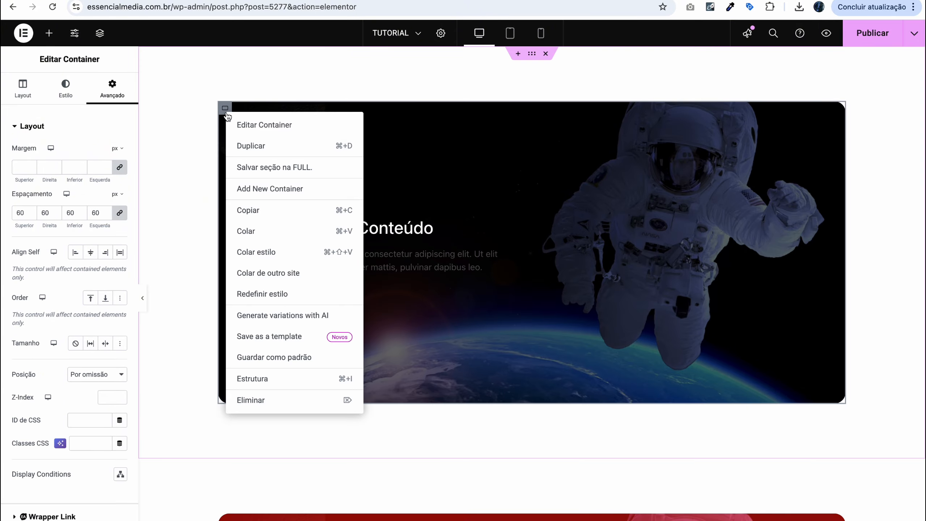
click(241, 146)
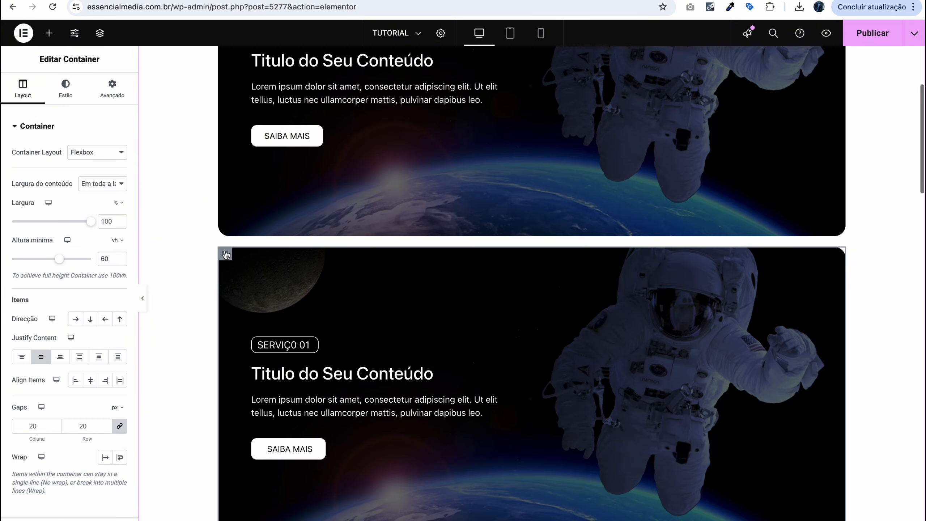
right_click(225, 257)
click(243, 279)
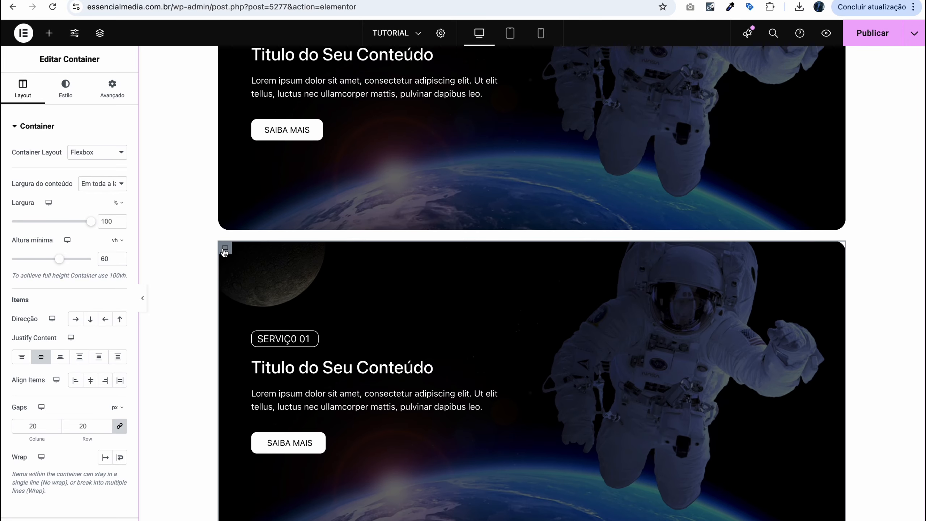
- Replace the second card container's background image with the painting Design-sem-nome-15-scaled.png from the media library
click(65, 87)
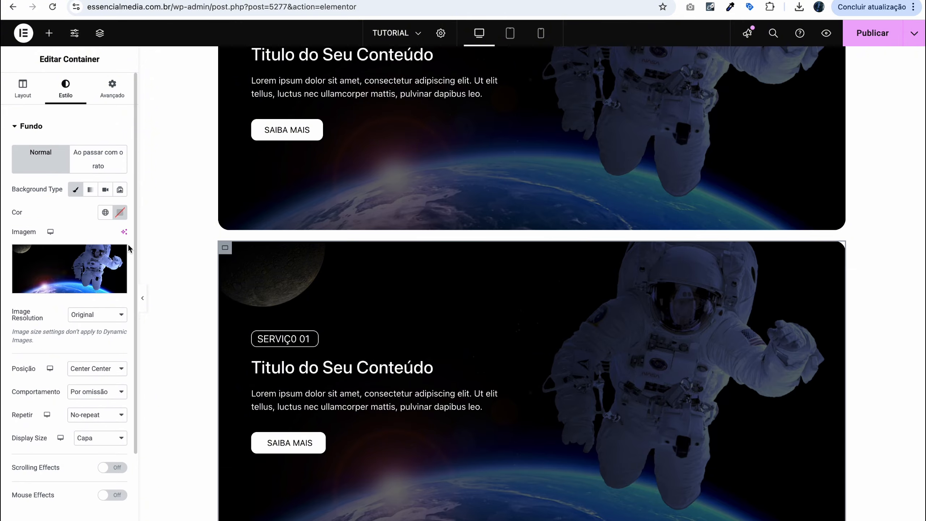
click(69, 270)
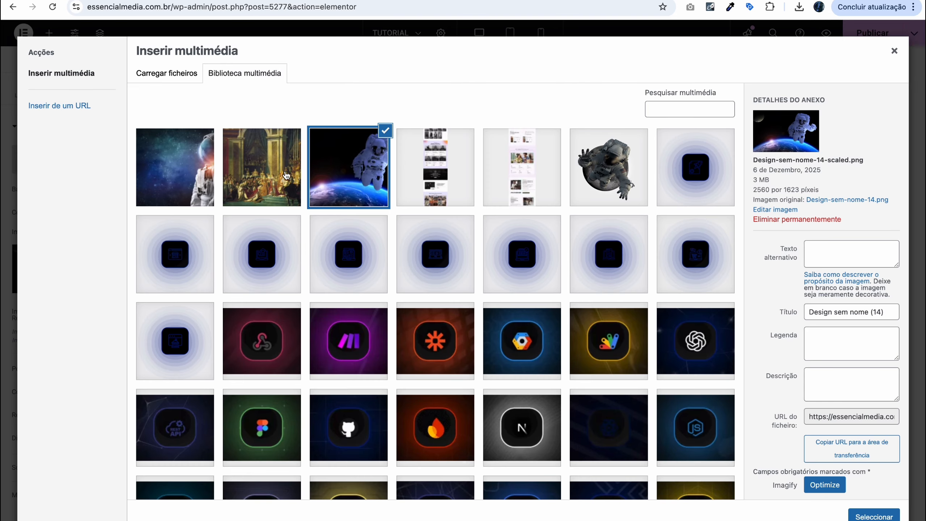
click(271, 176)
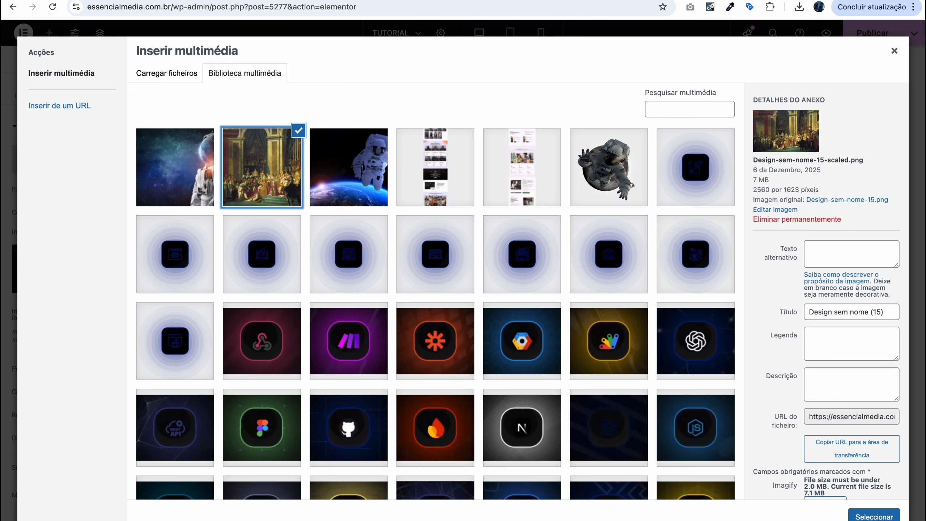
click(874, 517)
- Replace the third card container's background image with the astronaut picture Design-sem-nome-16-scaled.png from the media library
scroll(361, 329, down, 3)
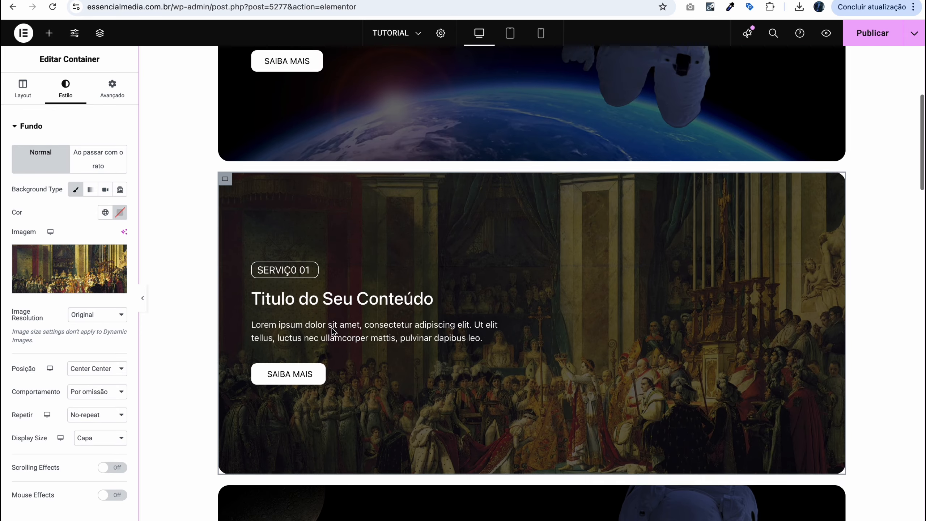
scroll(328, 298, down, 5)
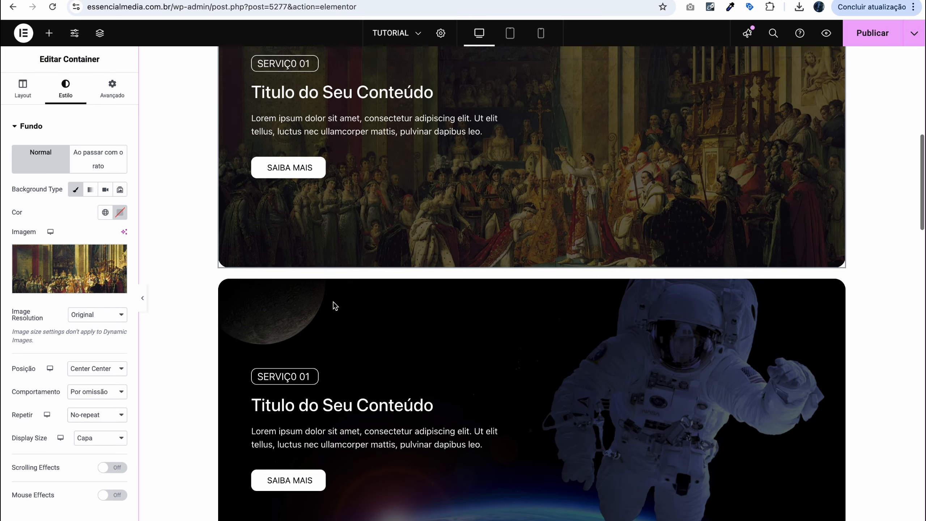
click(225, 283)
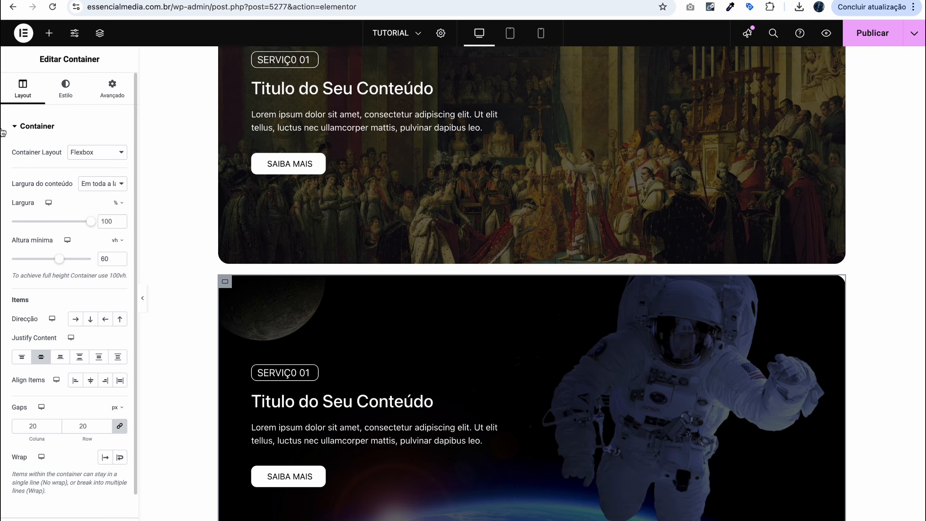
click(63, 95)
click(90, 281)
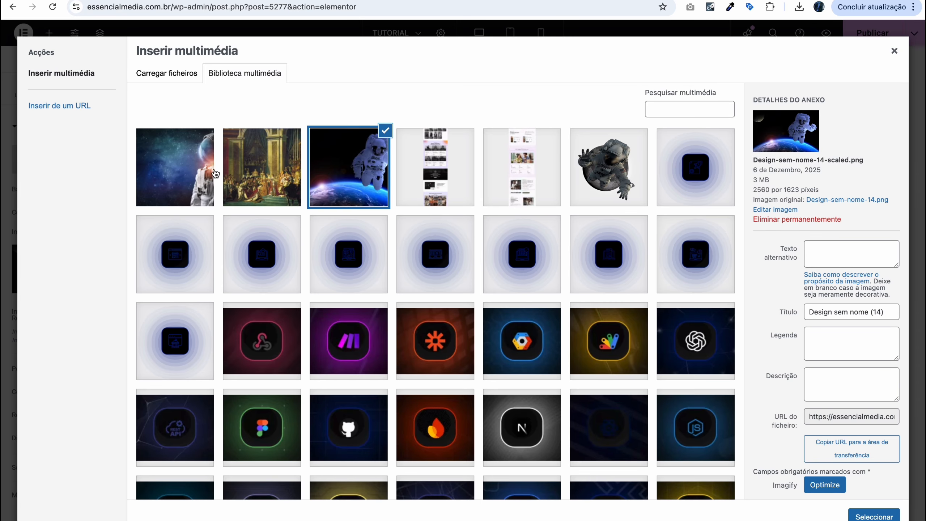
click(213, 172)
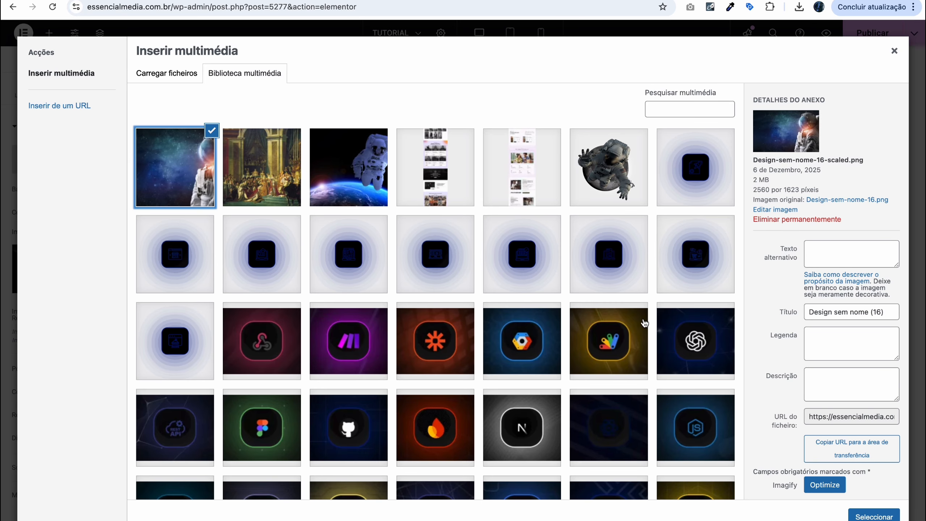
click(874, 516)
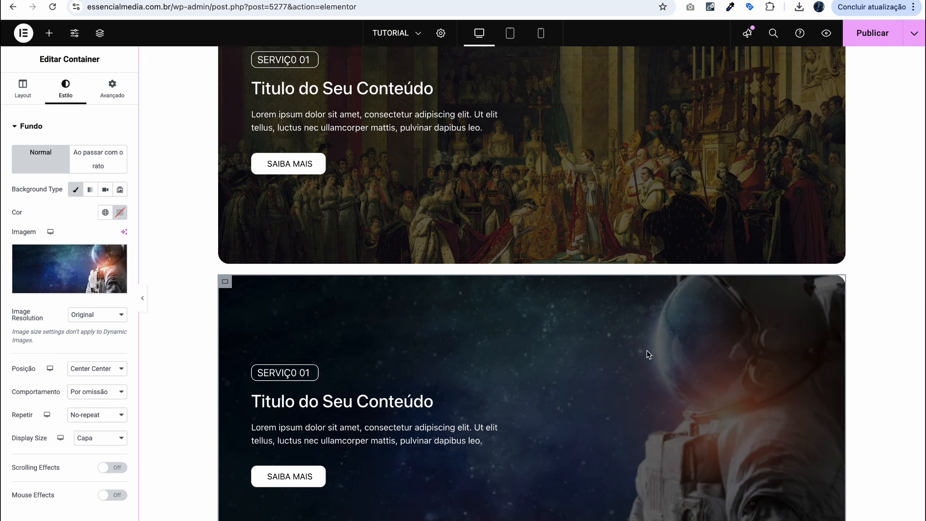
- Change the second card container's background overlay colour from the global palette to blue
scroll(647, 349, down, 7)
scroll(549, 329, up, 17)
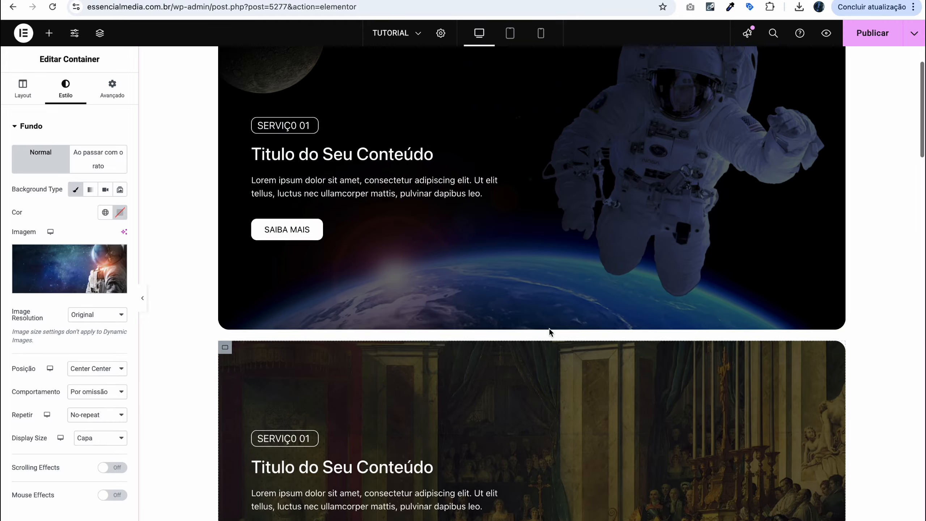
scroll(549, 329, down, 20)
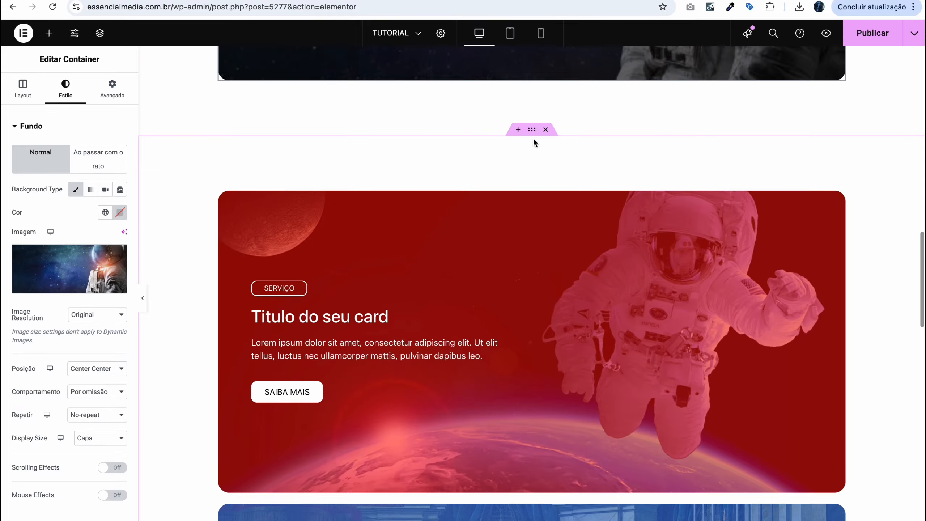
scroll(533, 138, up, 10)
scroll(533, 138, down, 7)
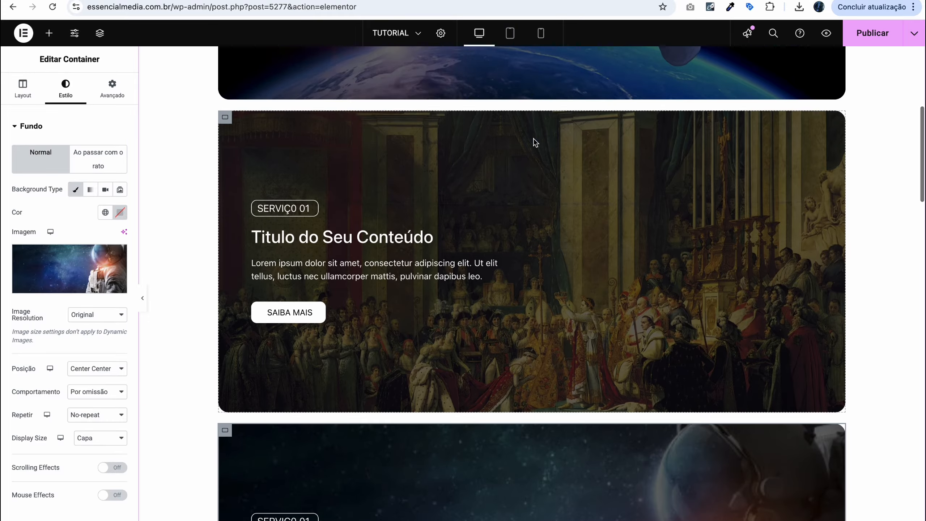
scroll(323, 165, up, 2)
click(225, 185)
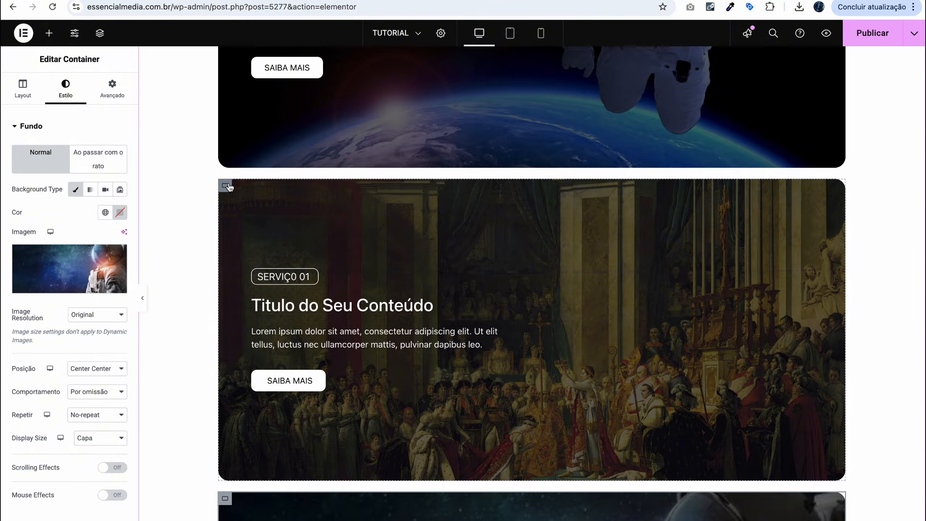
scroll(93, 271, down, 3)
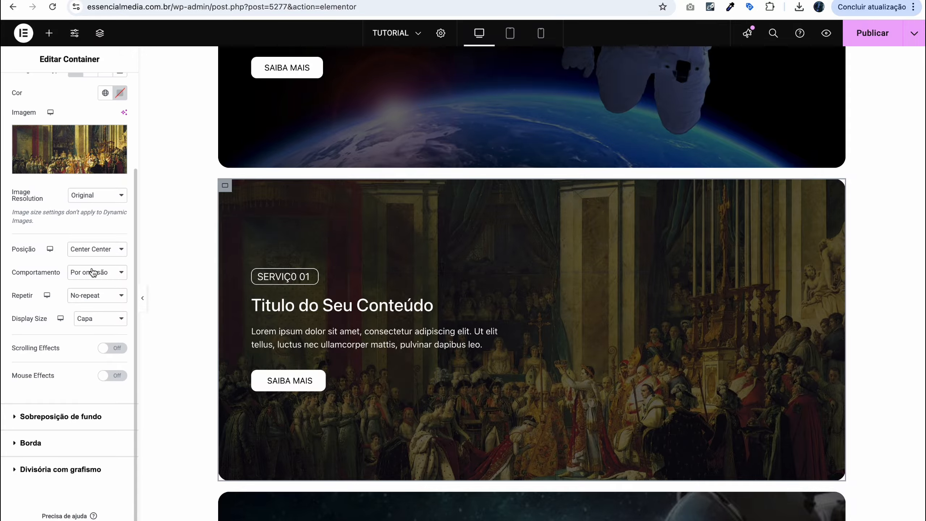
click(83, 416)
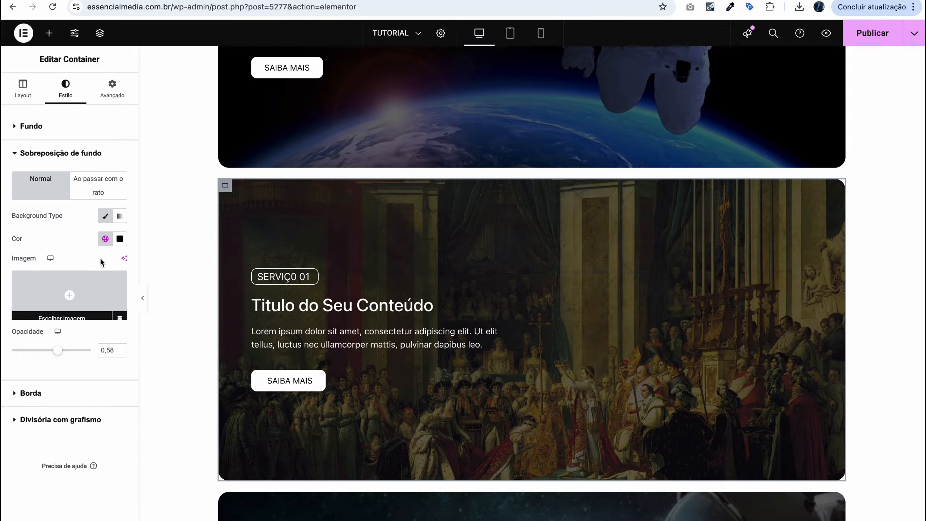
click(105, 239)
click(58, 312)
scroll(259, 288, down, 3)
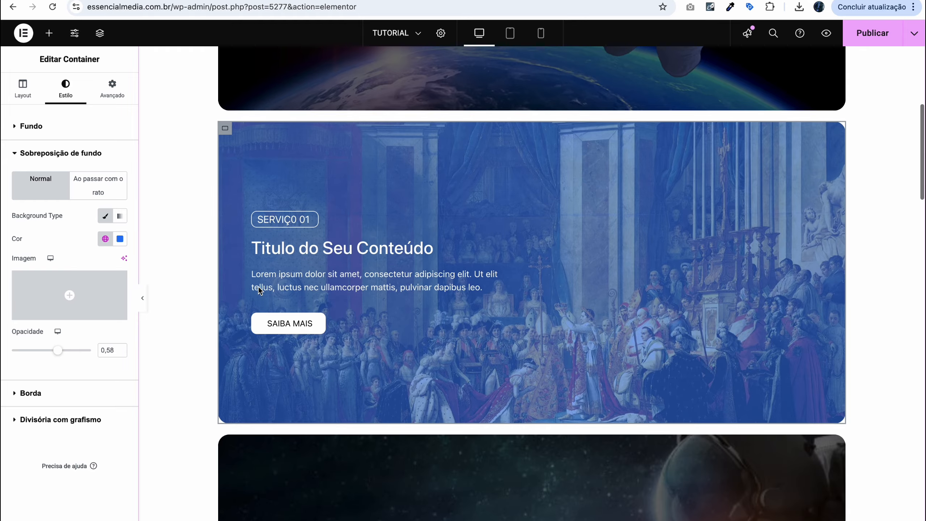
- Set the first card container's Z-Index to 1 in its advanced layout settings
scroll(258, 288, down, 3)
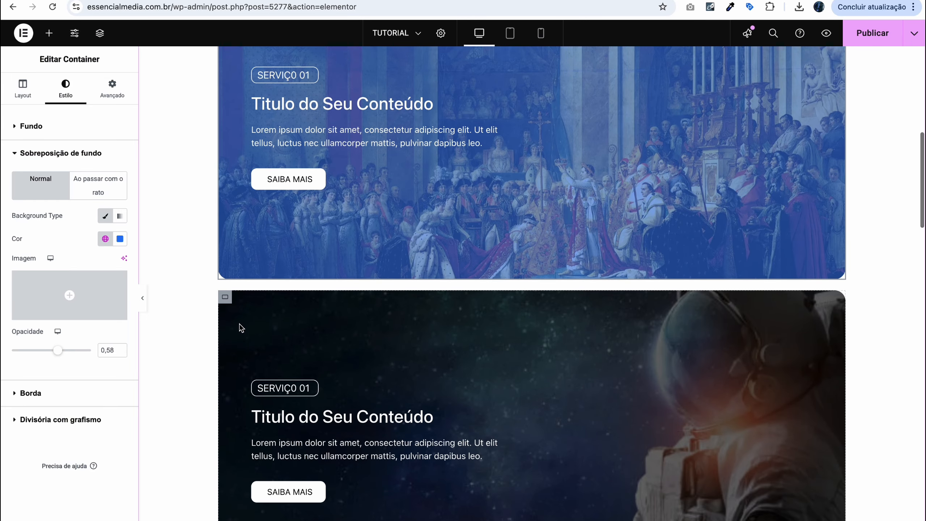
scroll(278, 272, up, 20)
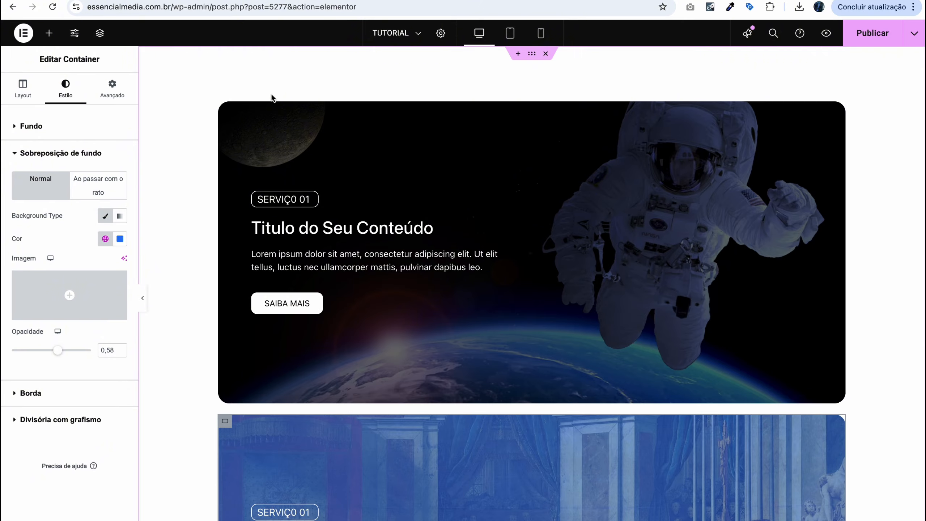
scroll(425, 200, down, 7)
scroll(427, 201, down, 11)
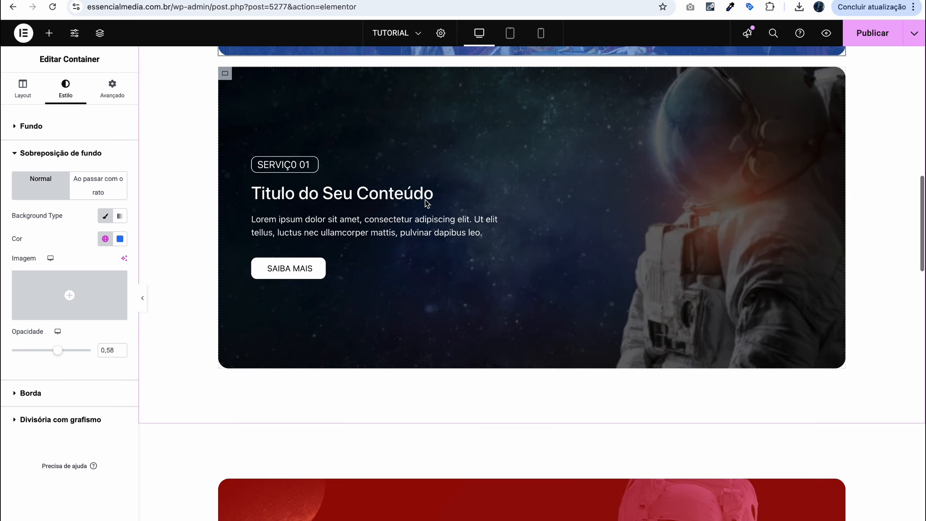
scroll(426, 202, up, 18)
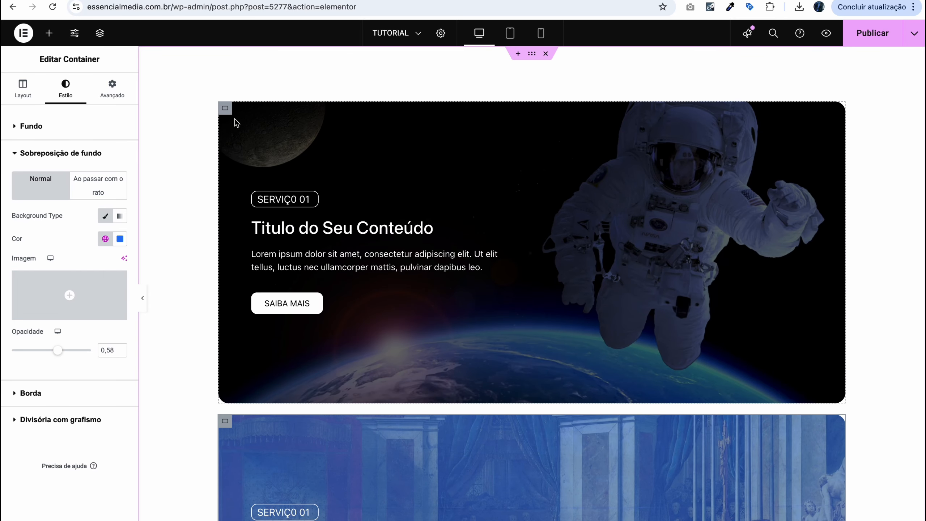
click(112, 87)
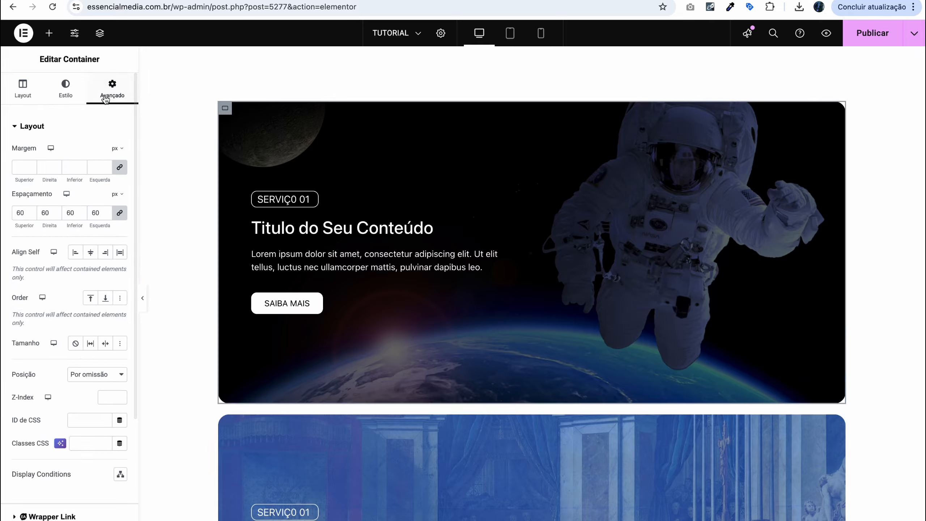
scroll(90, 148, down, 2)
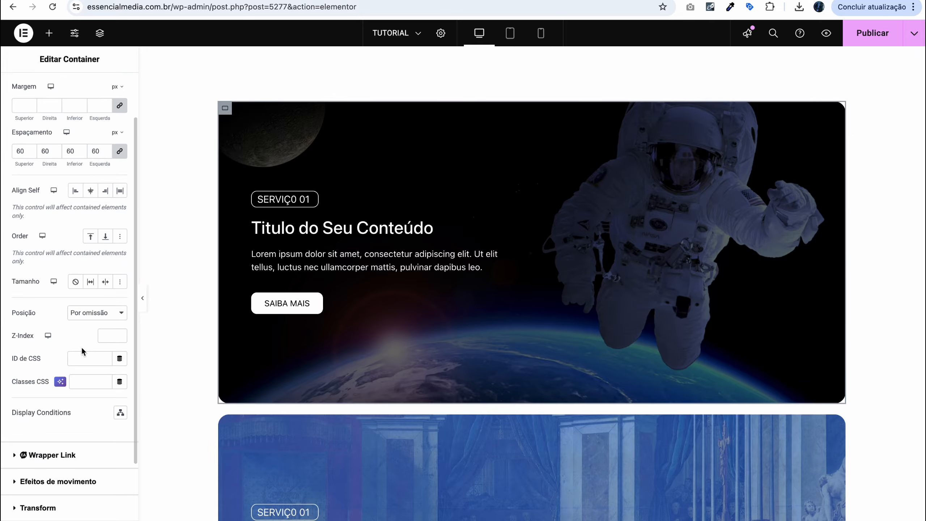
text(1)
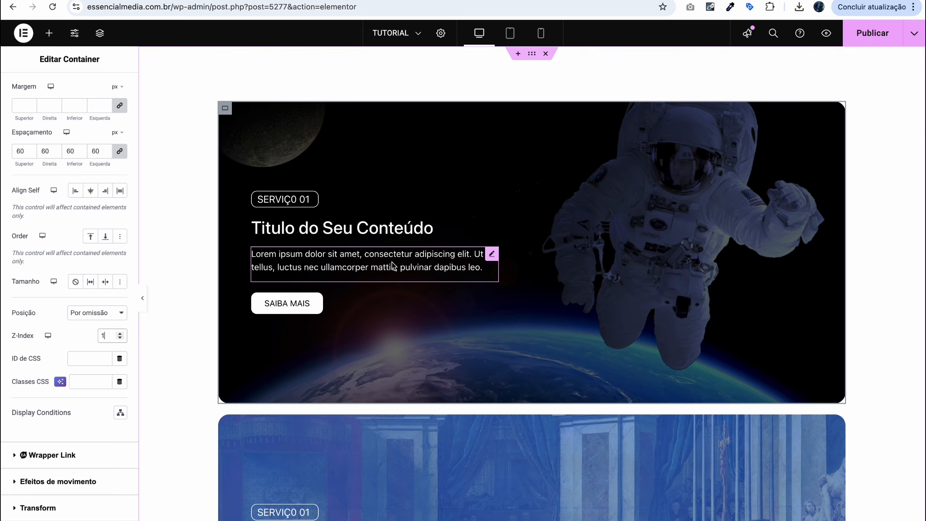
- Set the second card container's Z-Index to 2 in its advanced layout settings
scroll(392, 261, down, 4)
click(225, 292)
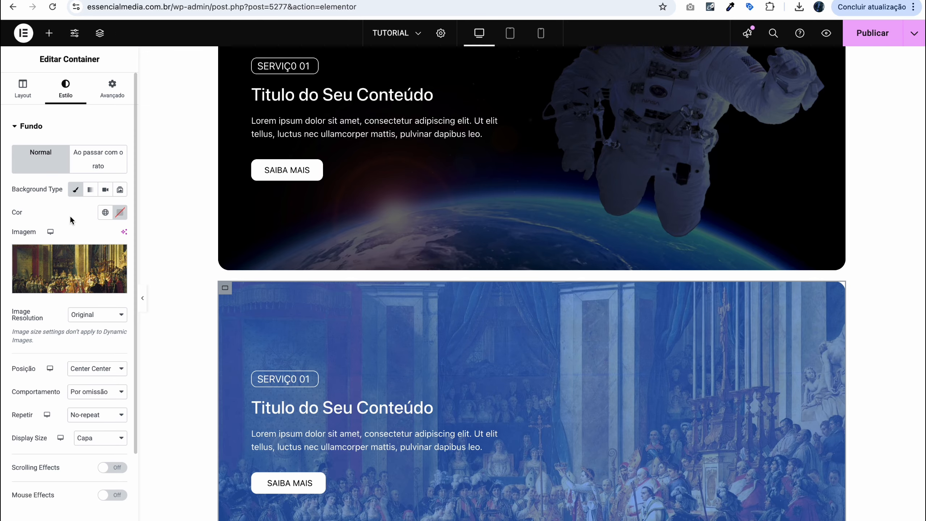
click(116, 122)
click(112, 90)
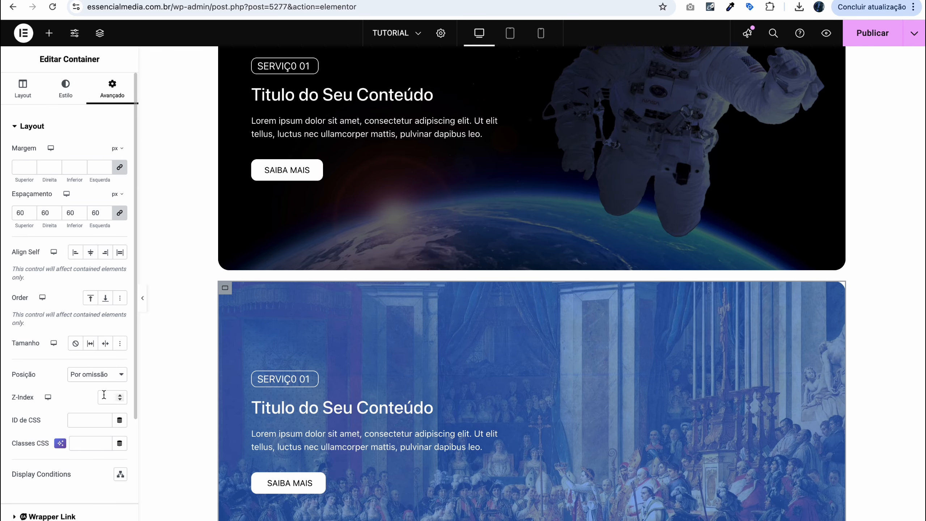
text(2)
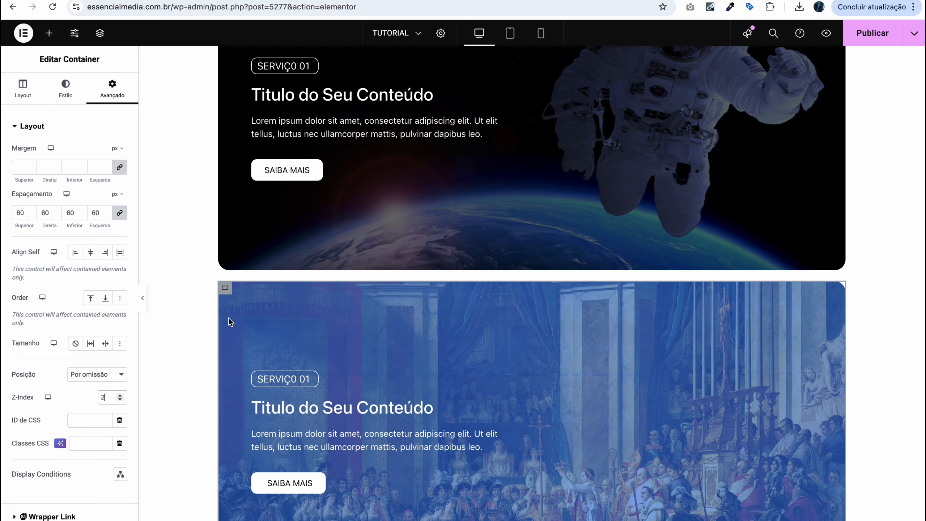
- Set the third card container's Z-Index to 3 in its advanced layout settings
scroll(231, 303, down, 6)
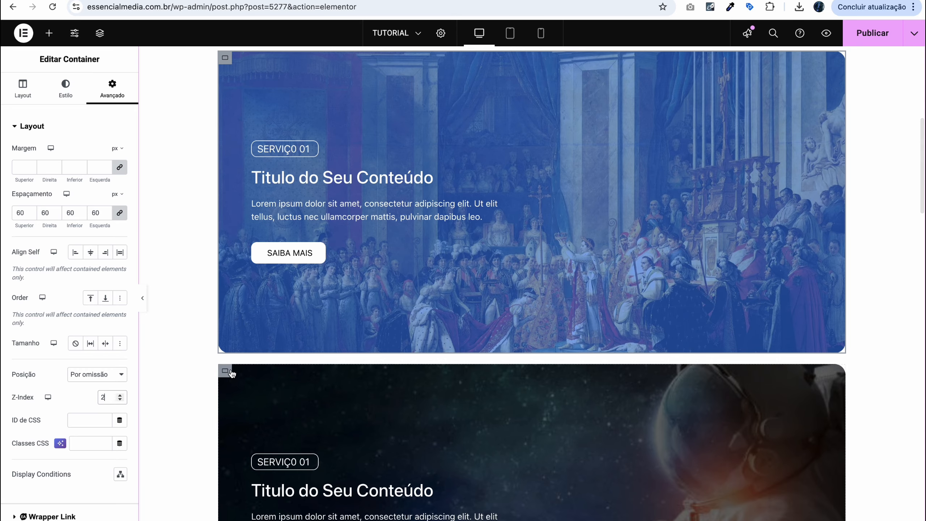
click(225, 372)
click(112, 89)
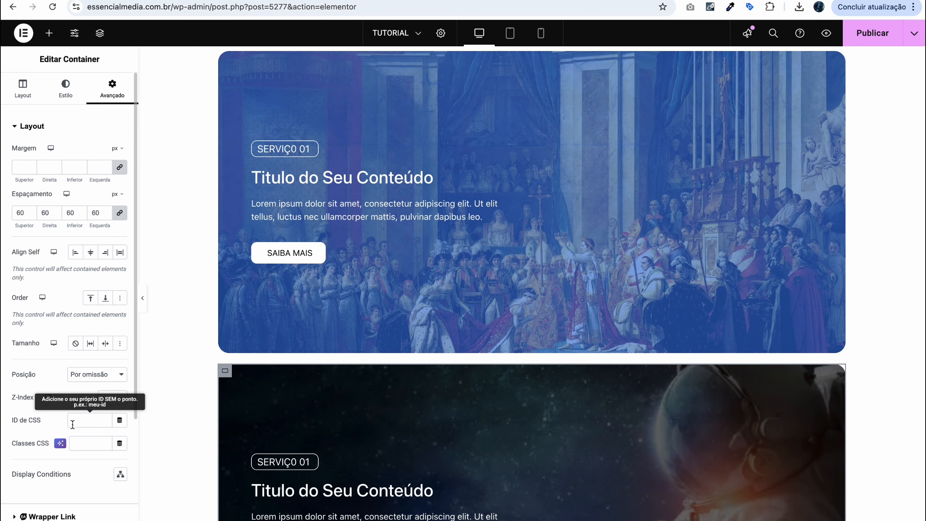
text(3)
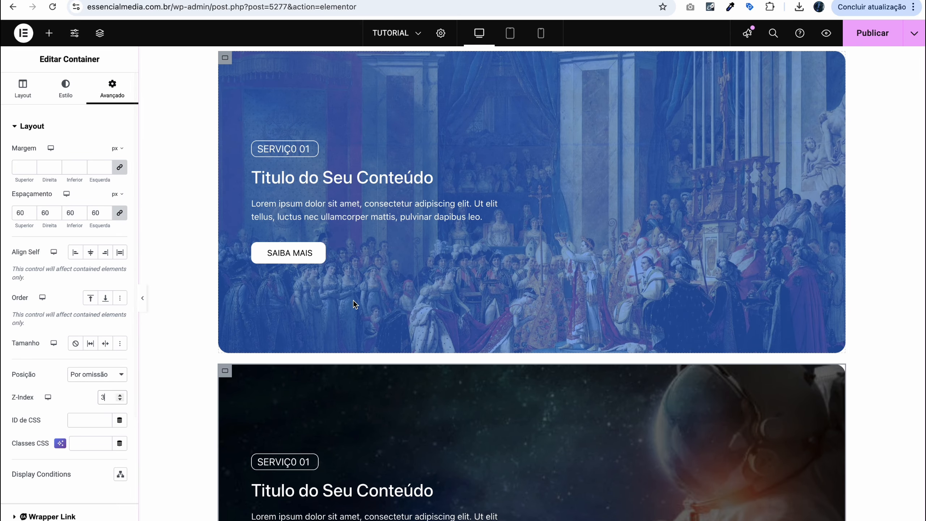
- Make the first card container sticky with the Superior option in its motion effects and set its Sticky Offset to 50
scroll(353, 300, down, 12)
scroll(353, 300, up, 8)
scroll(354, 304, down, 2)
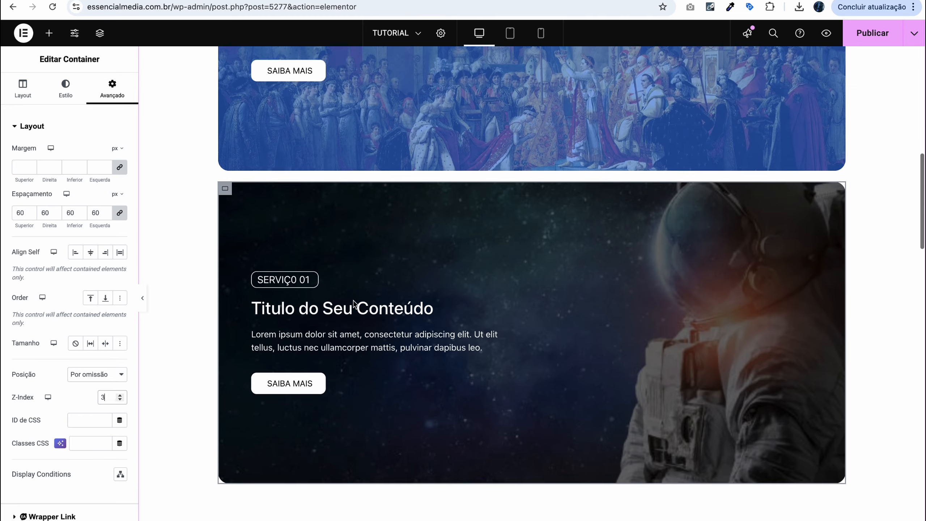
scroll(354, 301, down, 1)
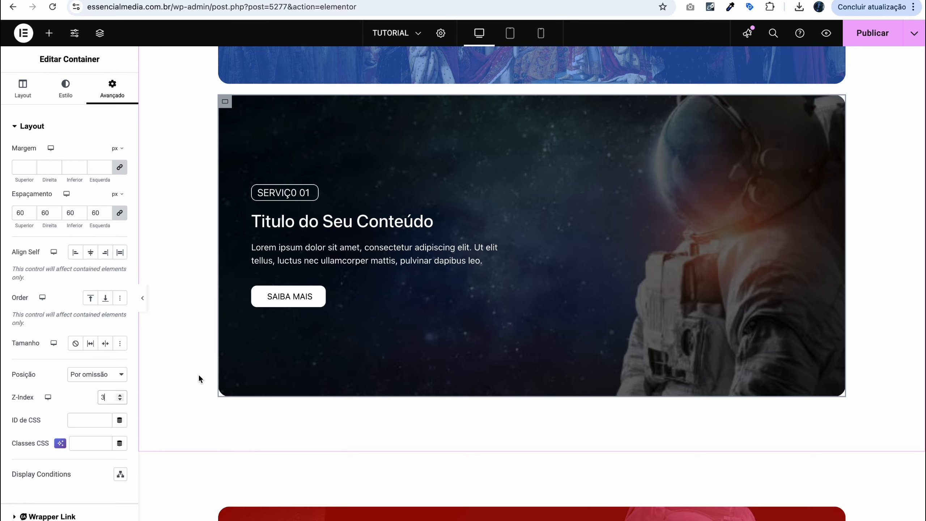
scroll(199, 376, up, 4)
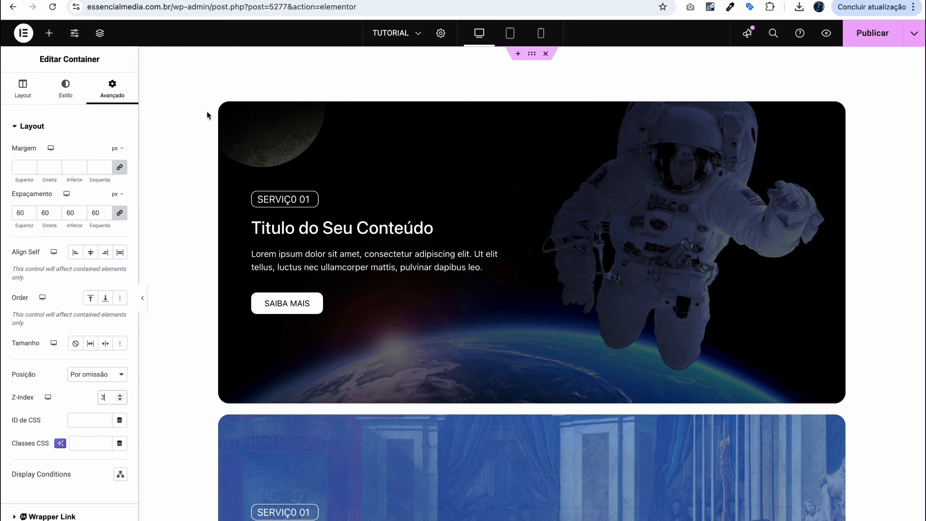
click(225, 108)
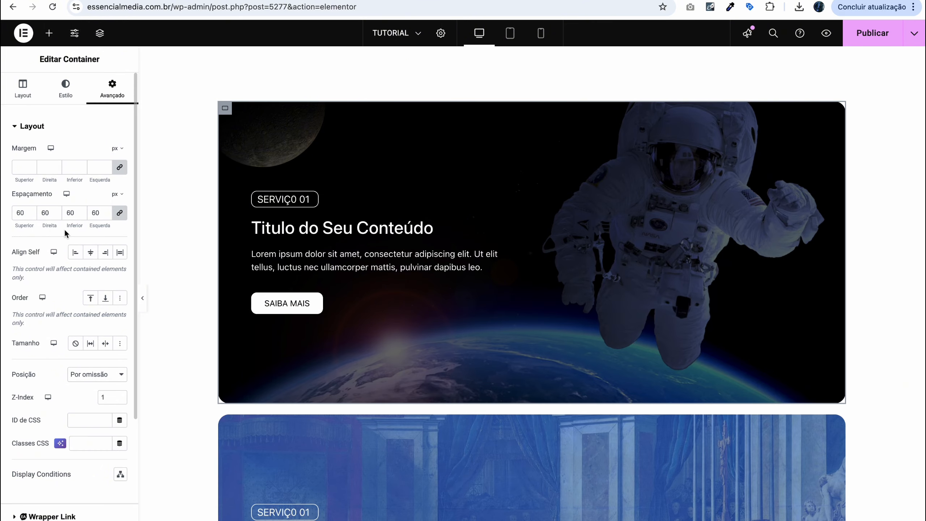
scroll(65, 233, down, 5)
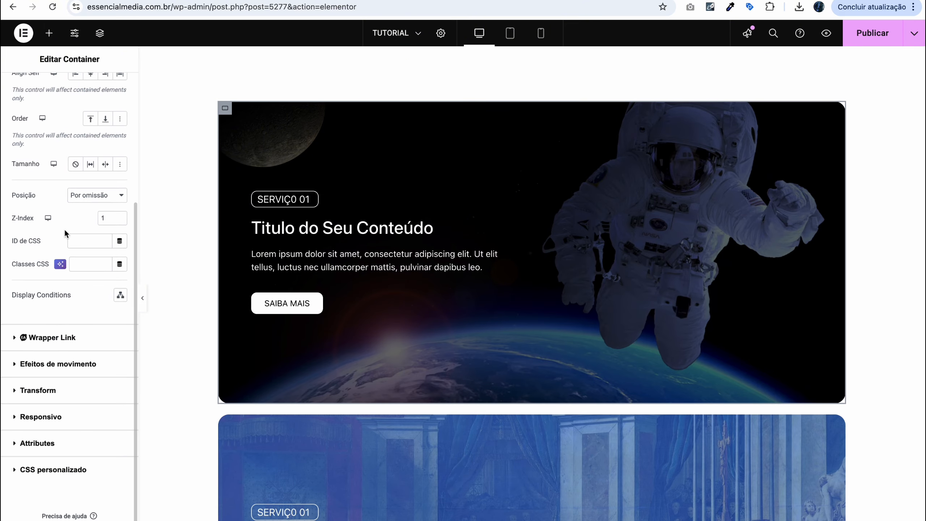
click(45, 363)
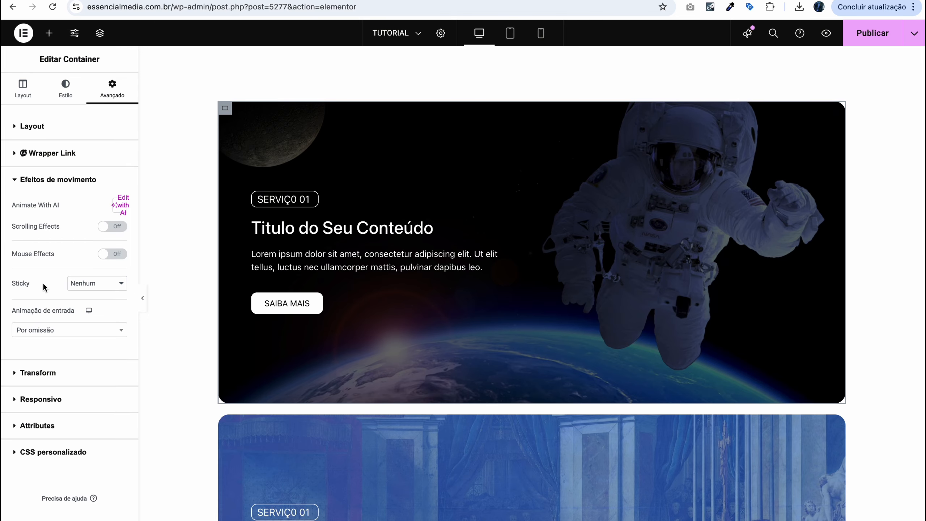
click(82, 285)
click(83, 297)
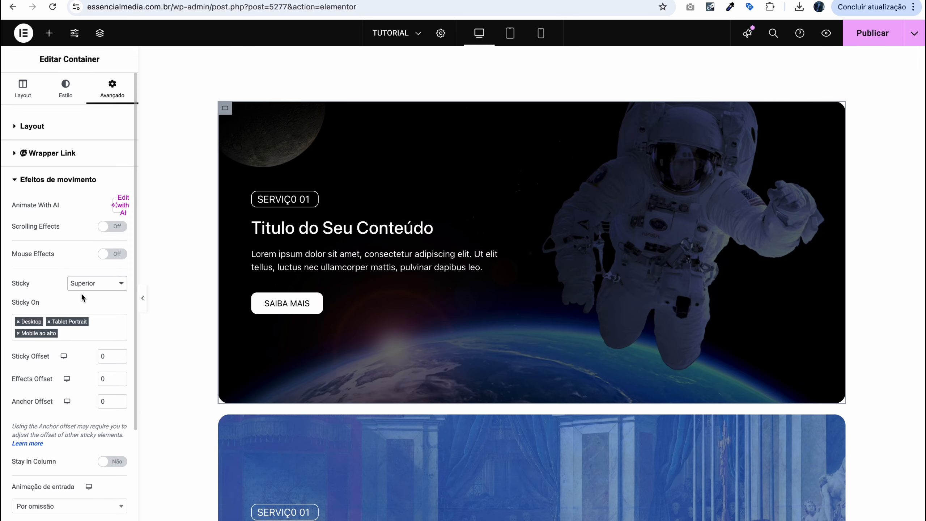
scroll(82, 297, down, 3)
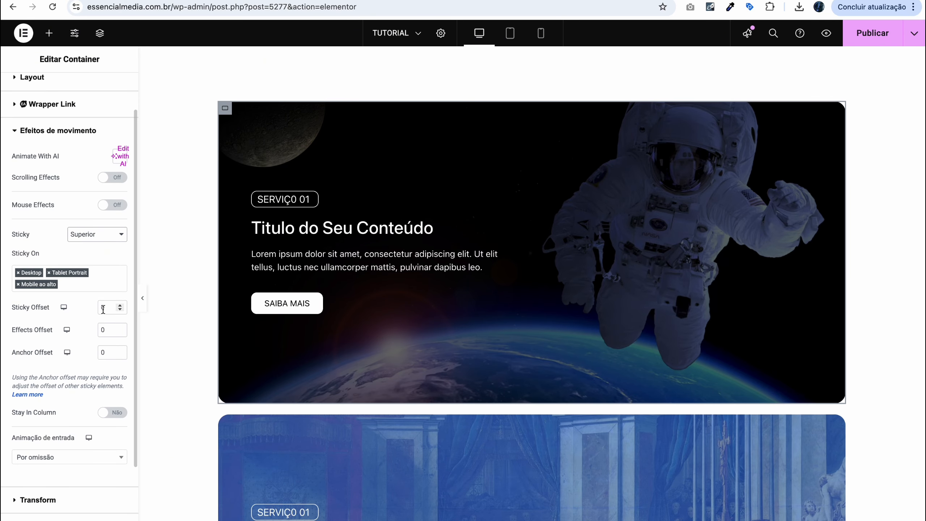
click(98, 307)
text(5)
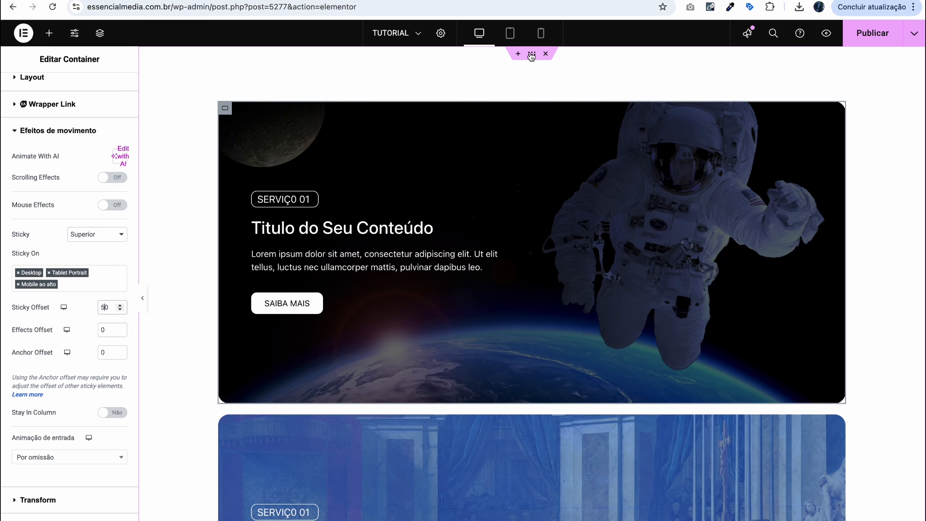
- Make the second card container sticky with the Superior option and set its Sticky Offset to 100
scroll(508, 58, down, 2)
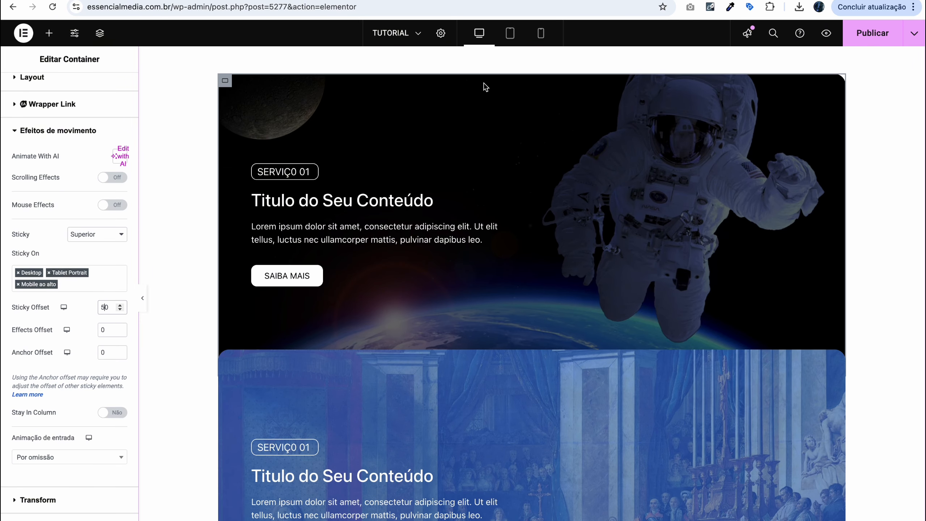
scroll(502, 65, down, 1)
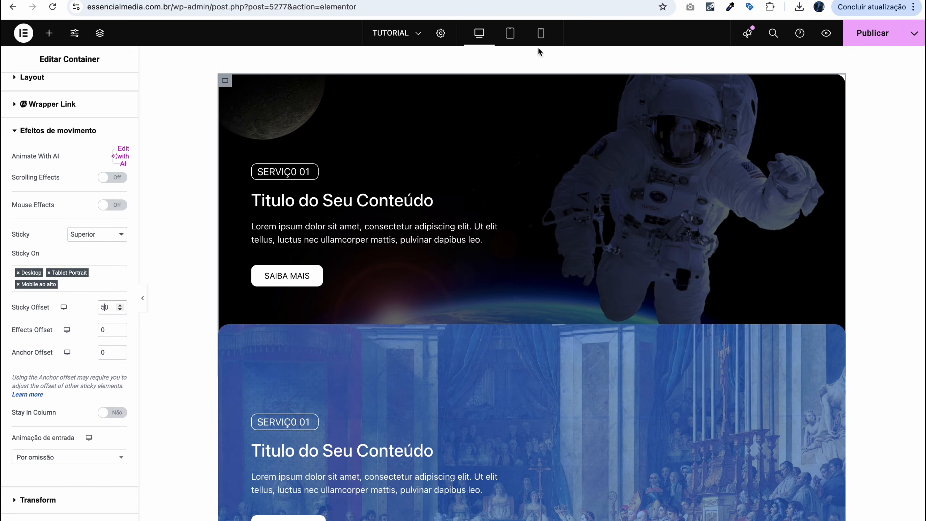
scroll(522, 116, down, 6)
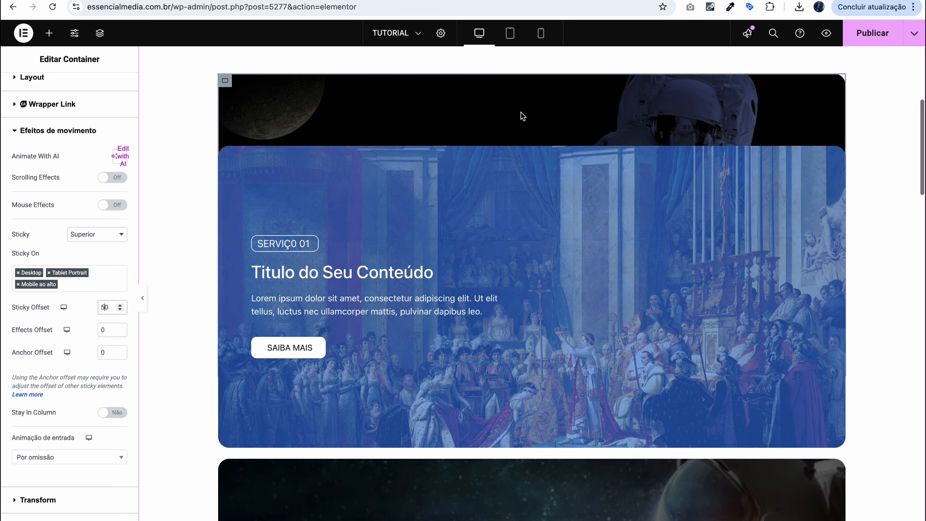
scroll(522, 114, down, 5)
scroll(521, 114, up, 5)
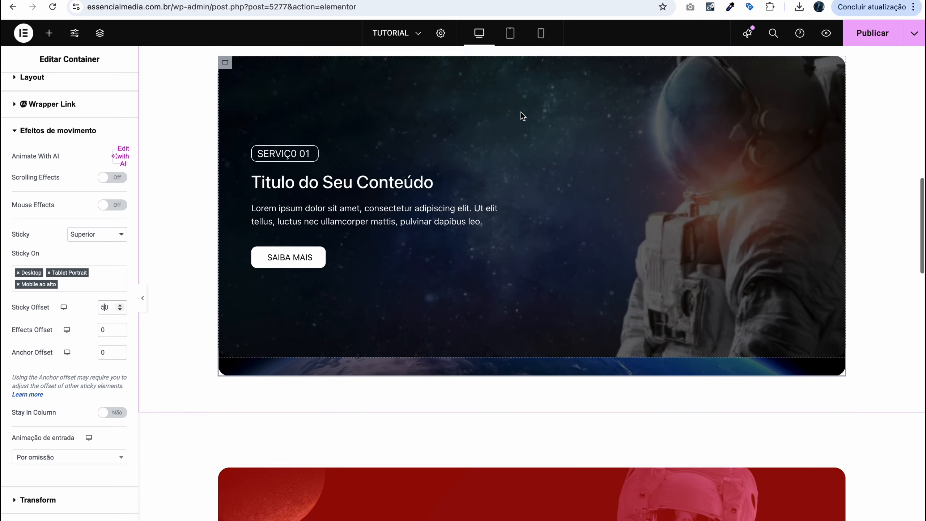
scroll(521, 112, up, 3)
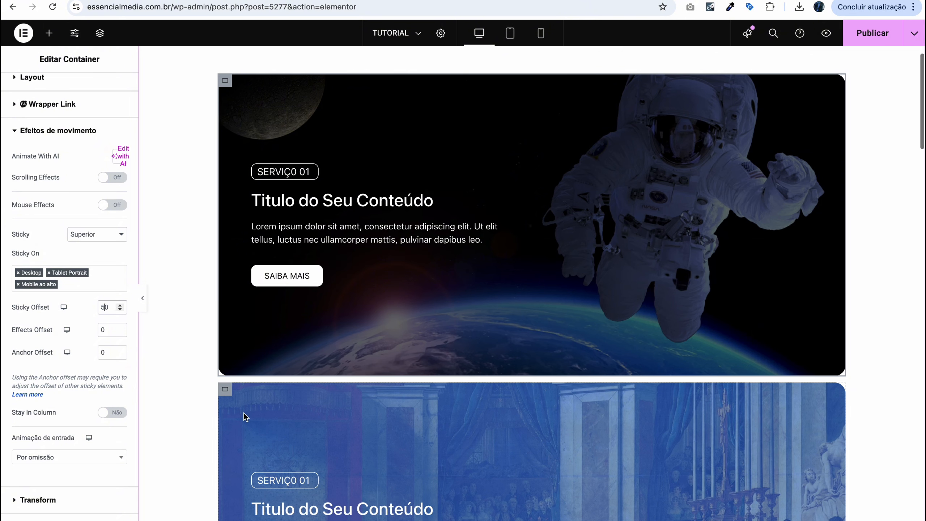
click(225, 395)
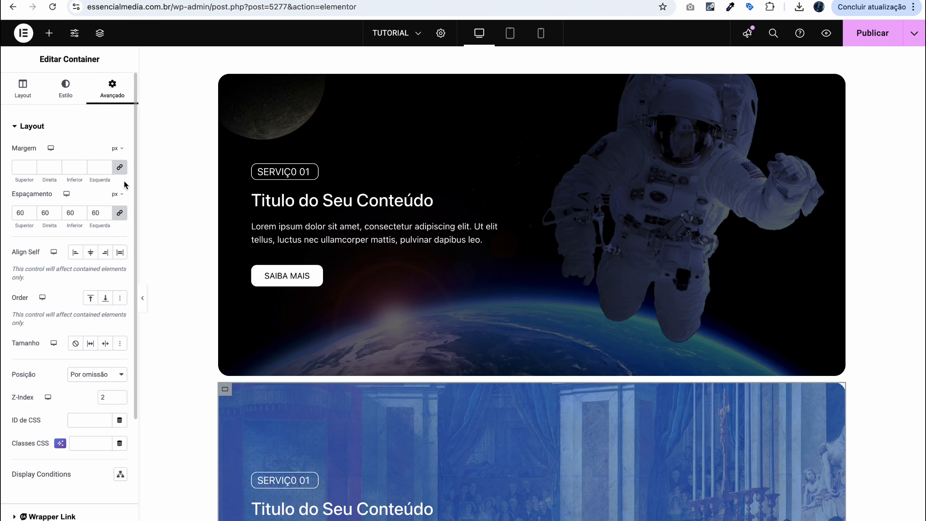
scroll(124, 177, down, 5)
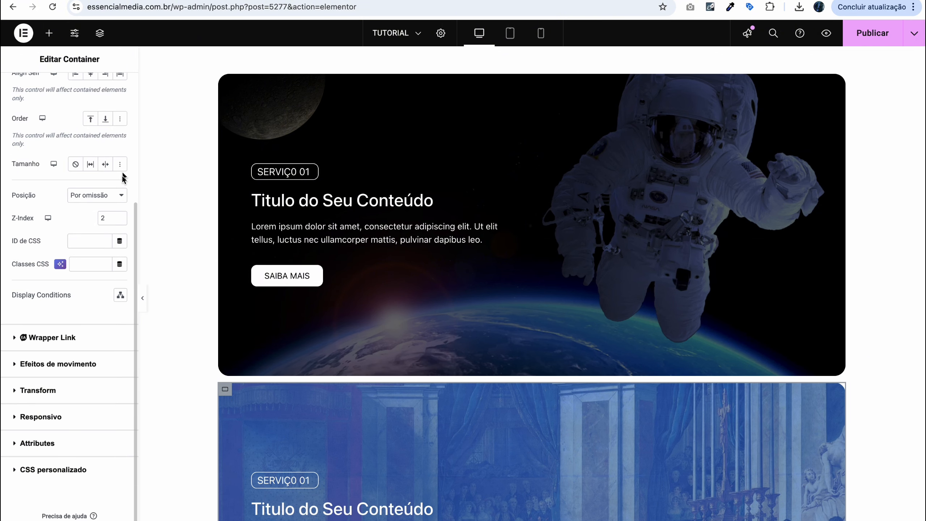
click(55, 372)
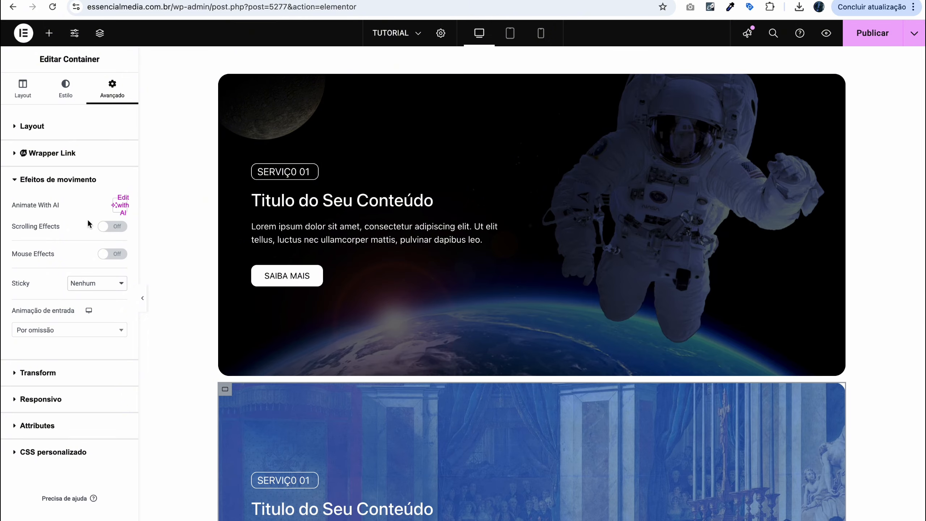
click(92, 285)
click(92, 295)
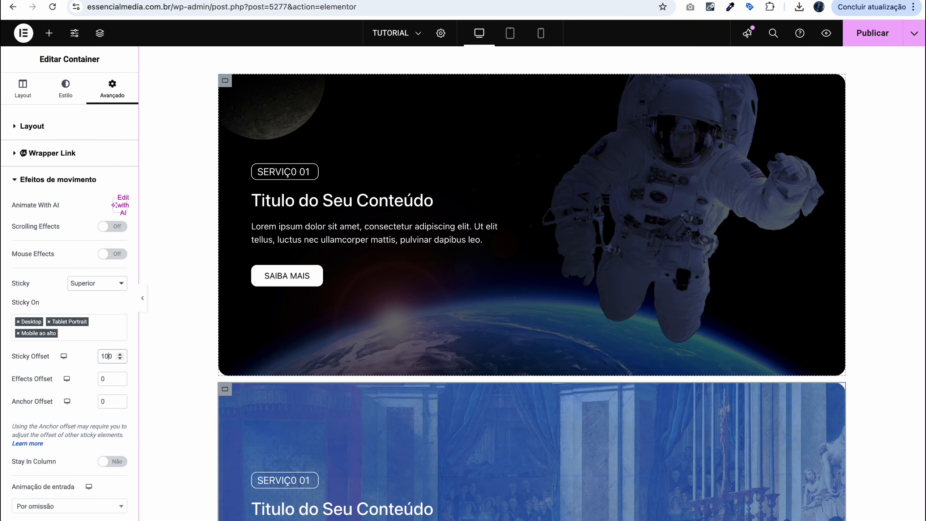
- Make the third card container sticky with the Superior option and set its Sticky Offset to 150
scroll(459, 371, down, 8)
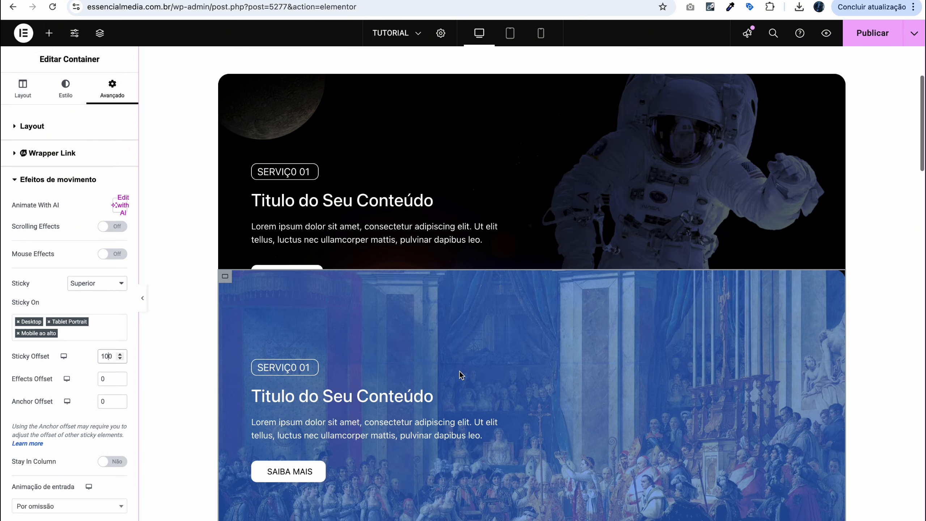
scroll(459, 375, down, 2)
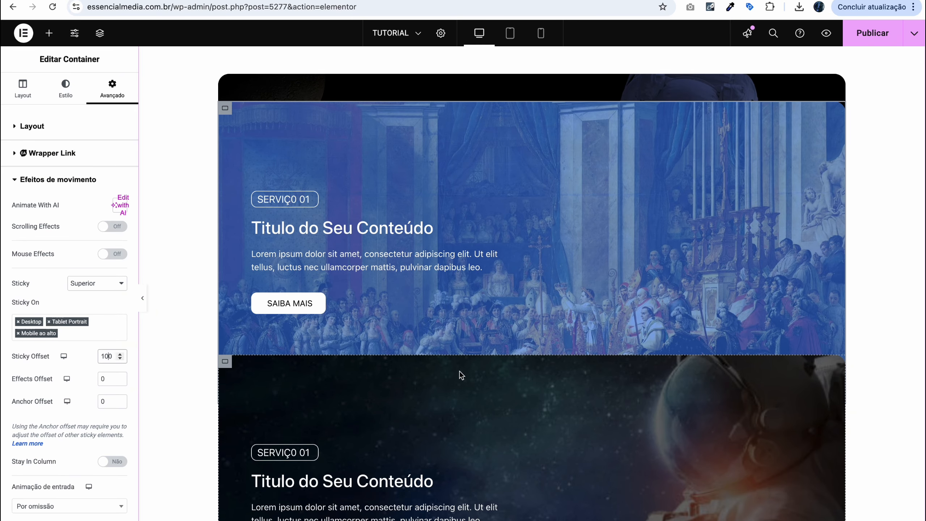
scroll(460, 371, down, 5)
scroll(257, 329, up, 3)
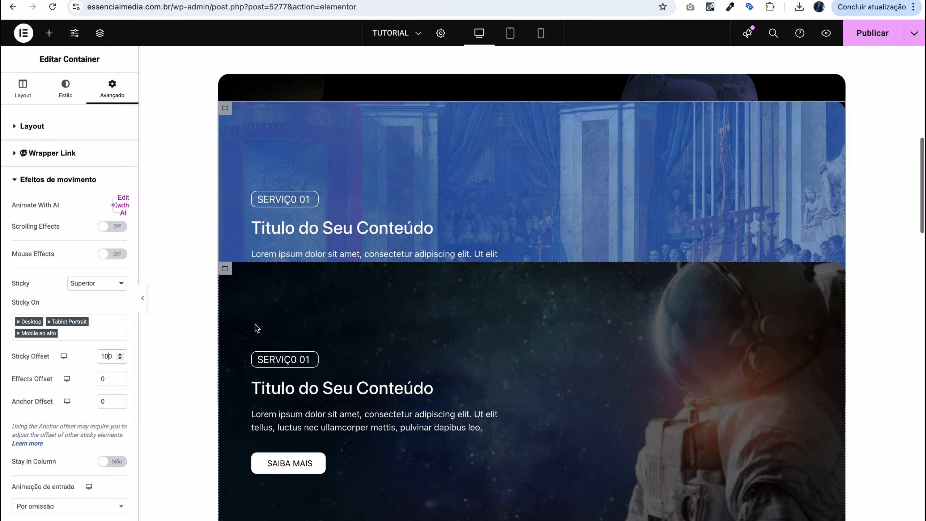
click(225, 268)
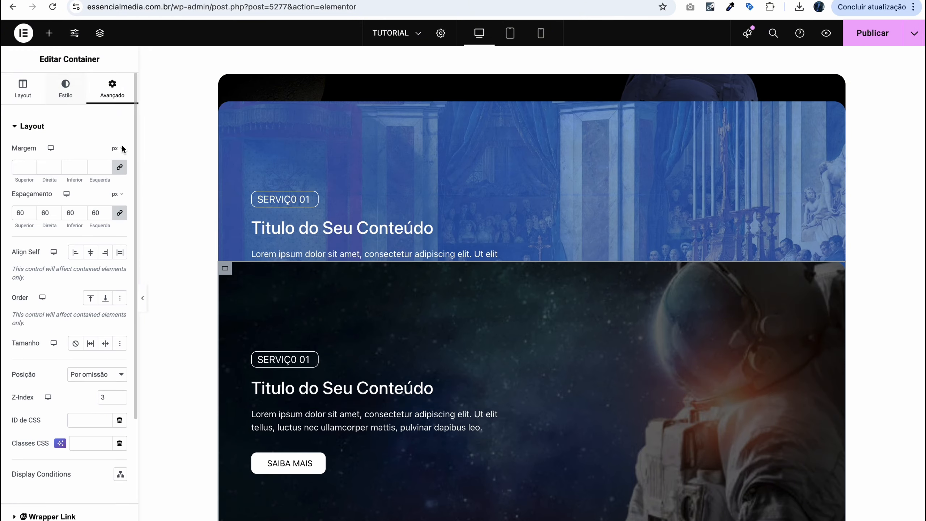
scroll(101, 244, down, 5)
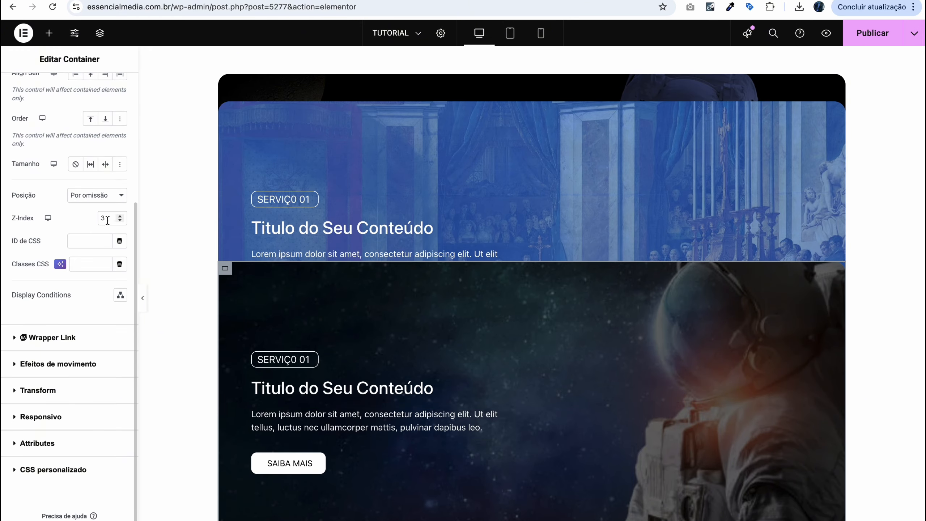
click(87, 364)
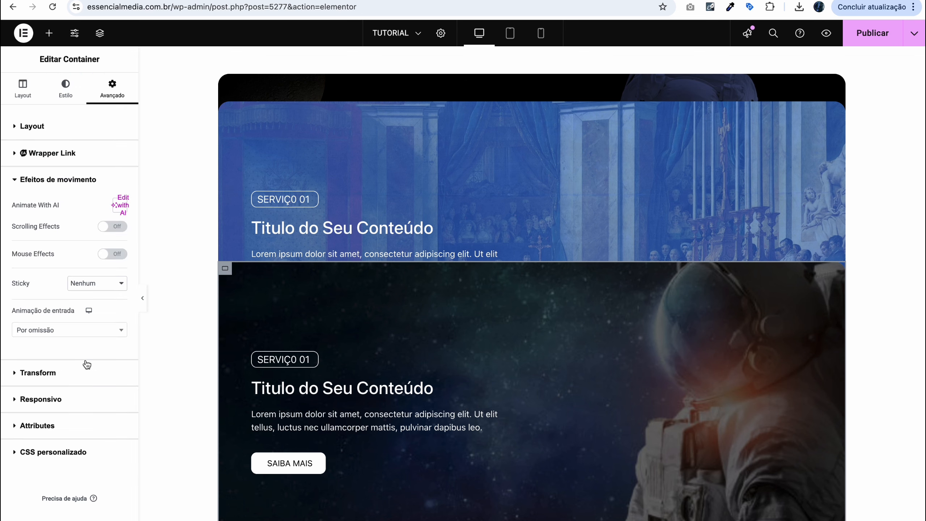
click(84, 287)
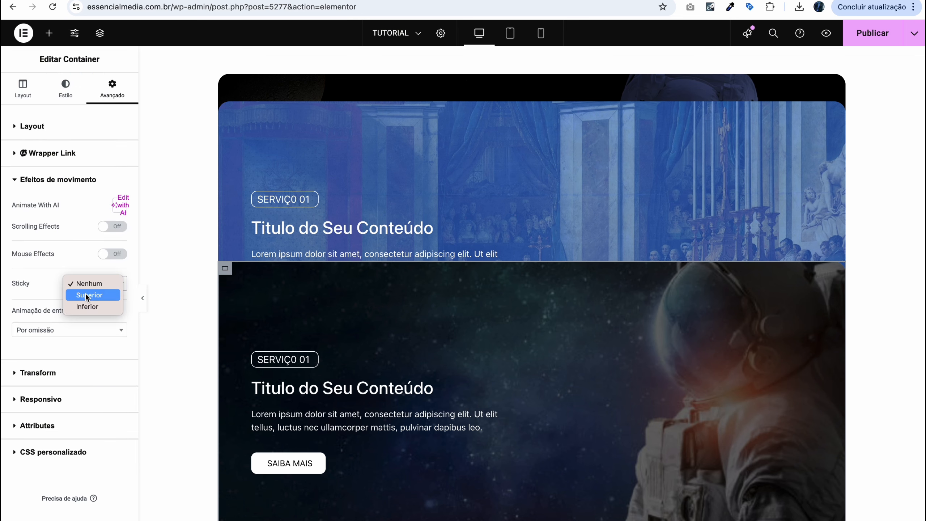
click(84, 295)
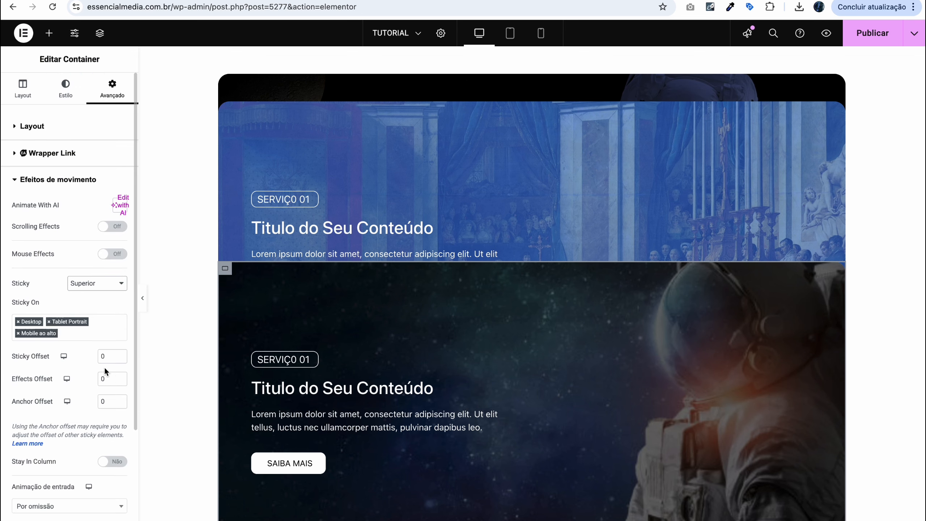
click(99, 356)
text(15)
drag(112, 355, 129, 354)
key(BackSpace)
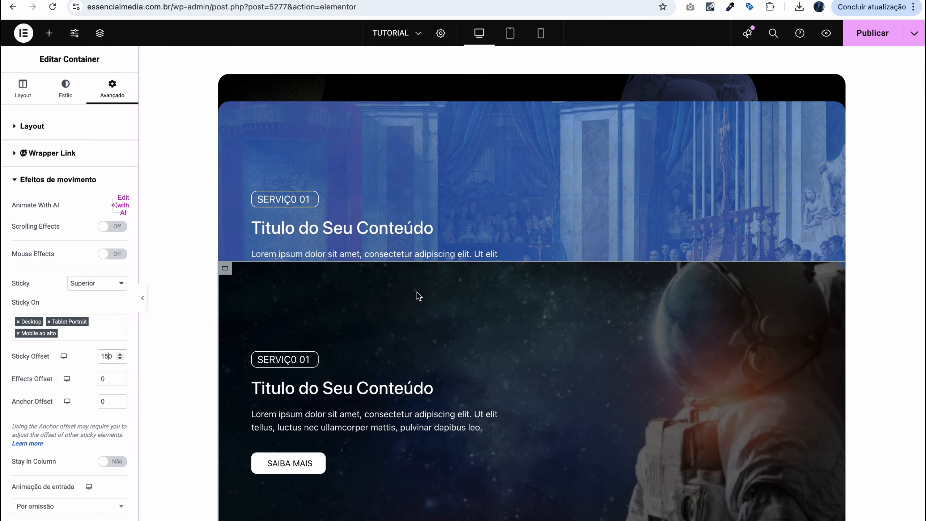
- Scroll through the page to examine how the three sticky cards stack over one another
scroll(417, 292, down, 3)
scroll(417, 292, down, 4)
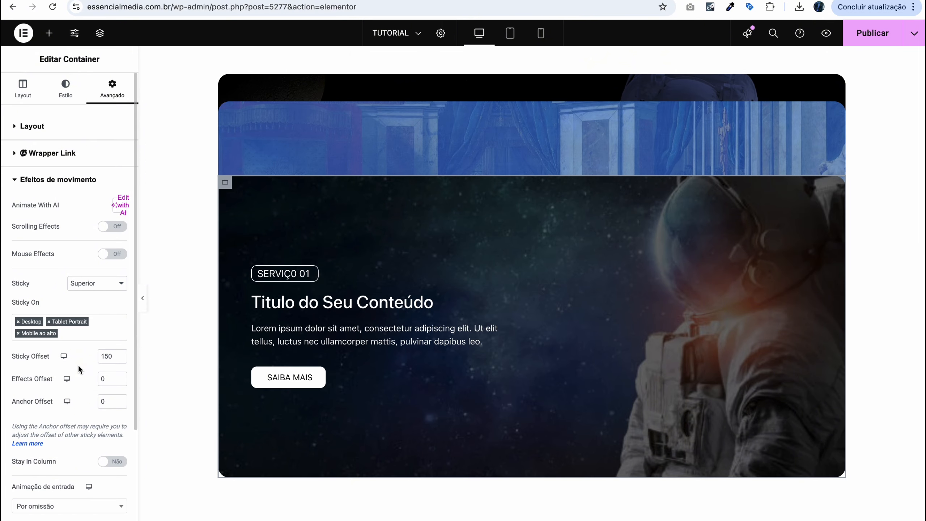
scroll(425, 275, down, 2)
scroll(426, 275, down, 2)
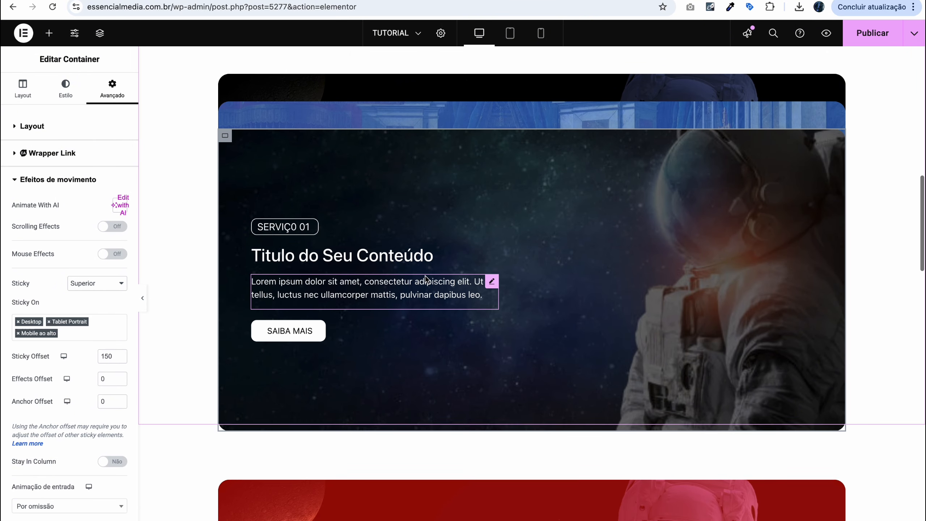
scroll(426, 275, up, 15)
scroll(425, 276, down, 10)
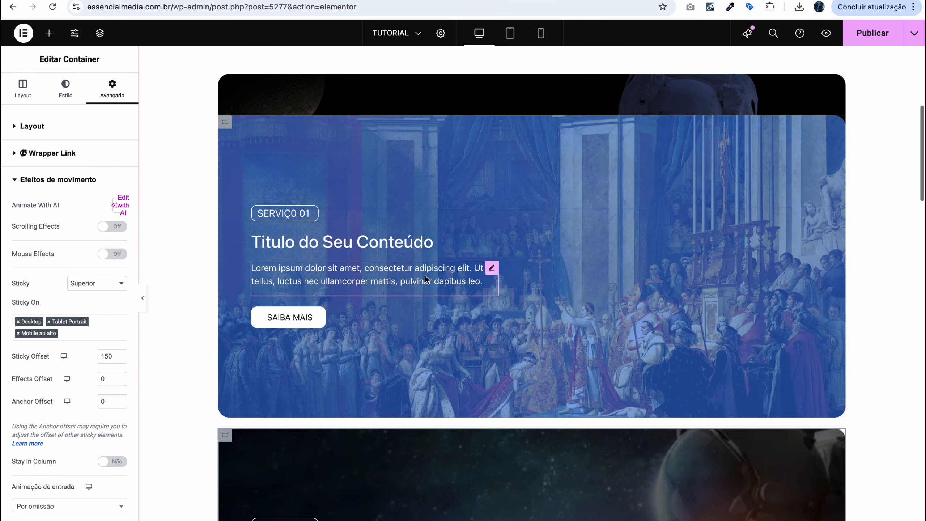
scroll(425, 275, up, 10)
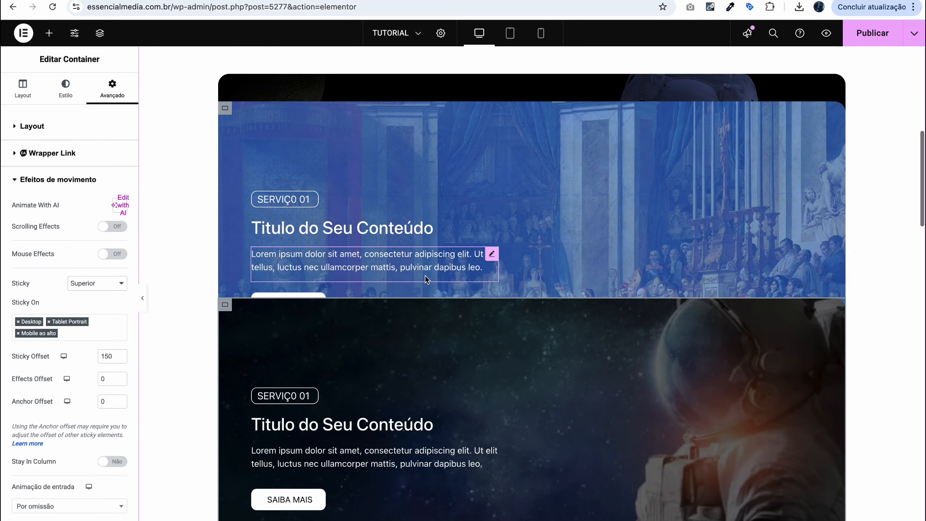
scroll(425, 275, down, 4)
- Delete the section containing the red card directly below the sticky service cards
mouse_move(537, 487)
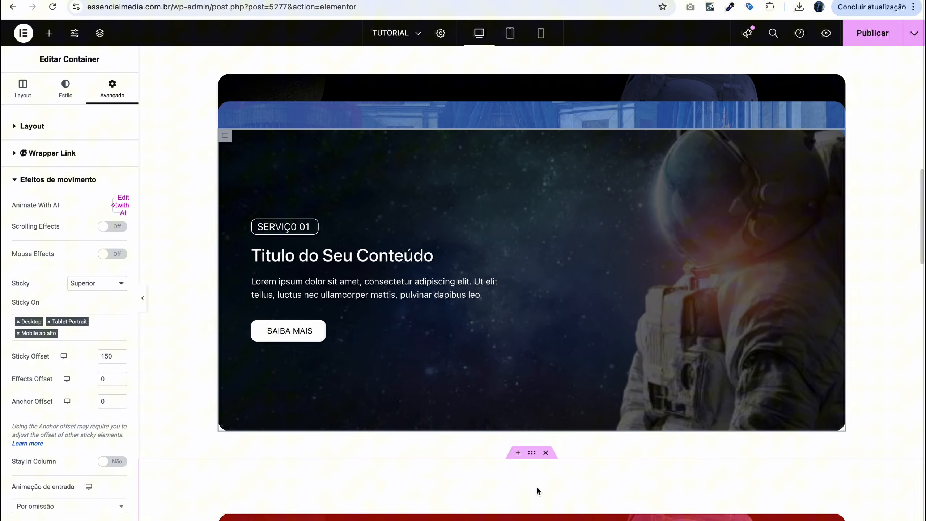
click(545, 453)
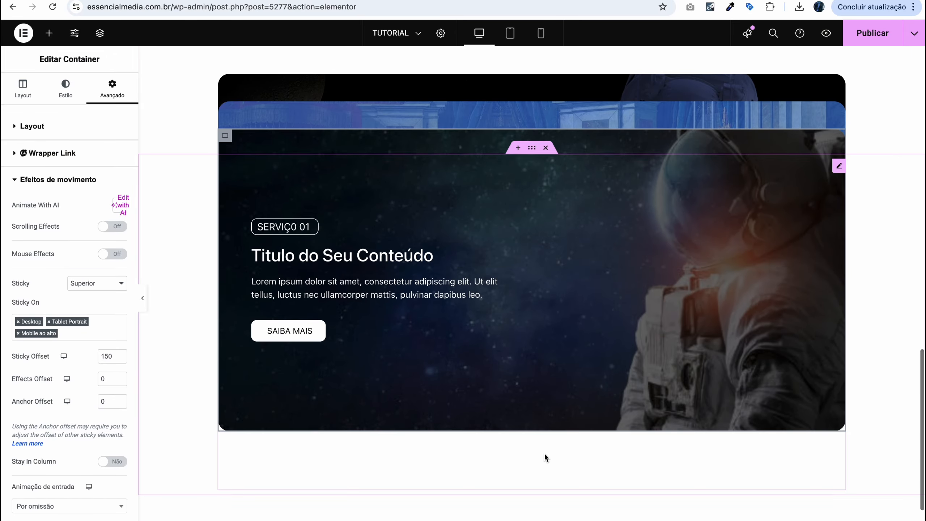
scroll(544, 453, up, 3)
scroll(544, 453, down, 7)
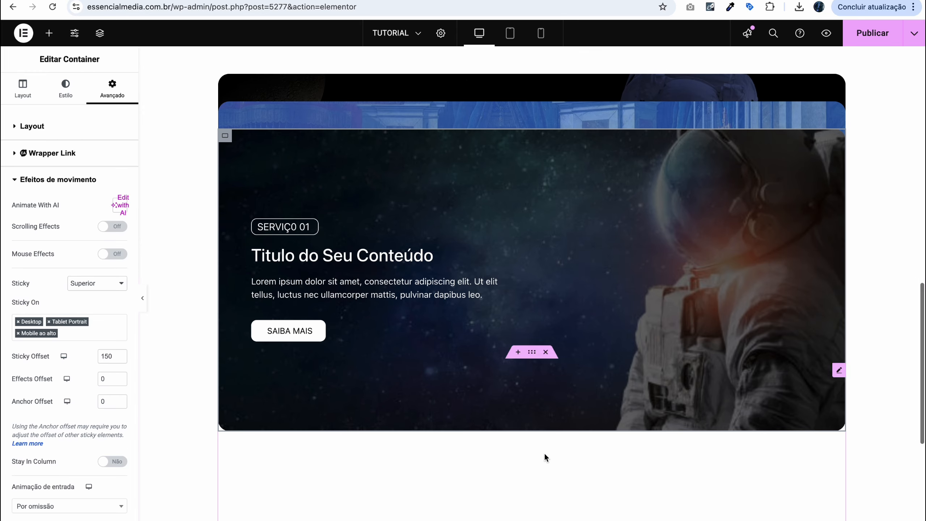
scroll(544, 452, up, 5)
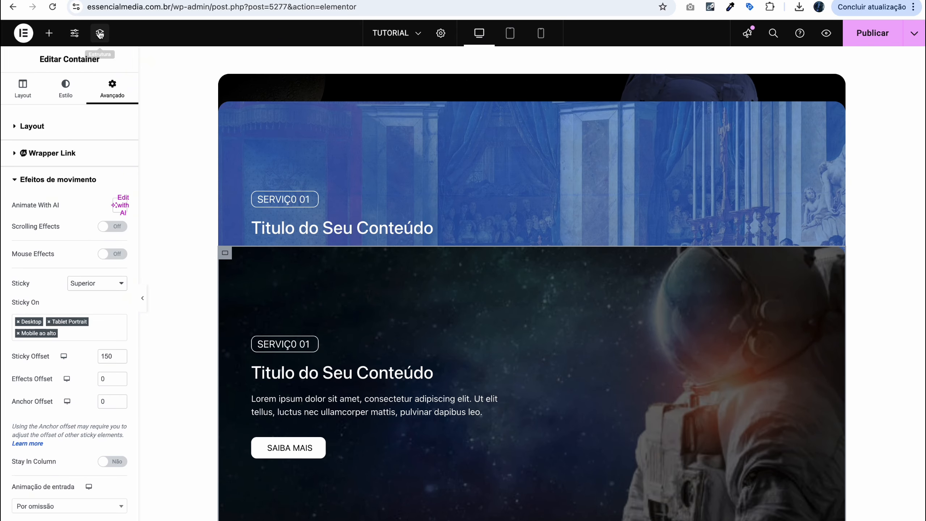
- Restore the removed red card section by reverting the page history to the last Sticky Offset edit
click(32, 36)
click(70, 78)
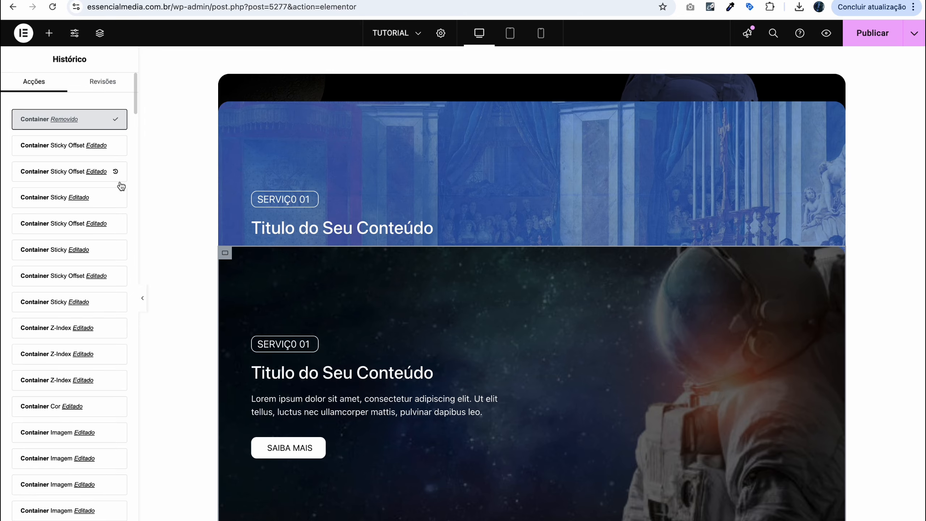
click(117, 149)
- Scroll through the page to examine how the sticky cards behave over the red card section below them
scroll(382, 239, down, 10)
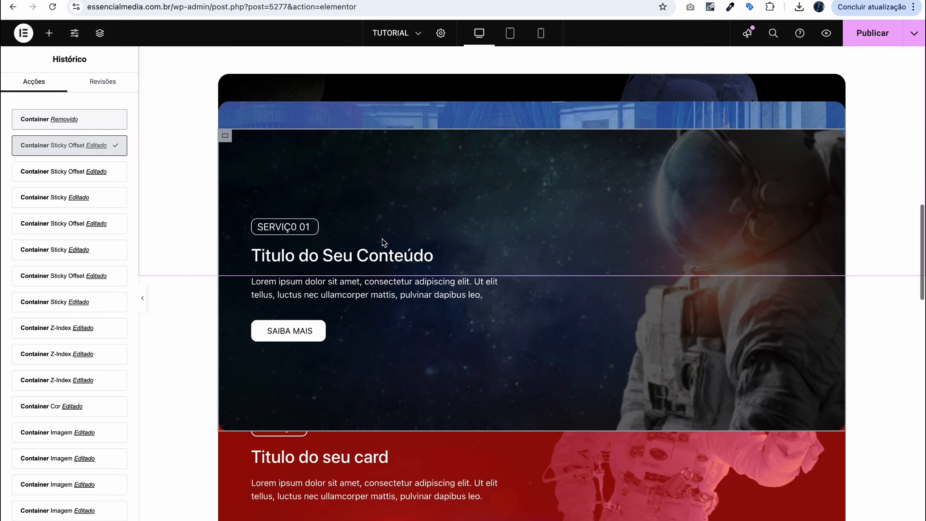
scroll(381, 239, down, 3)
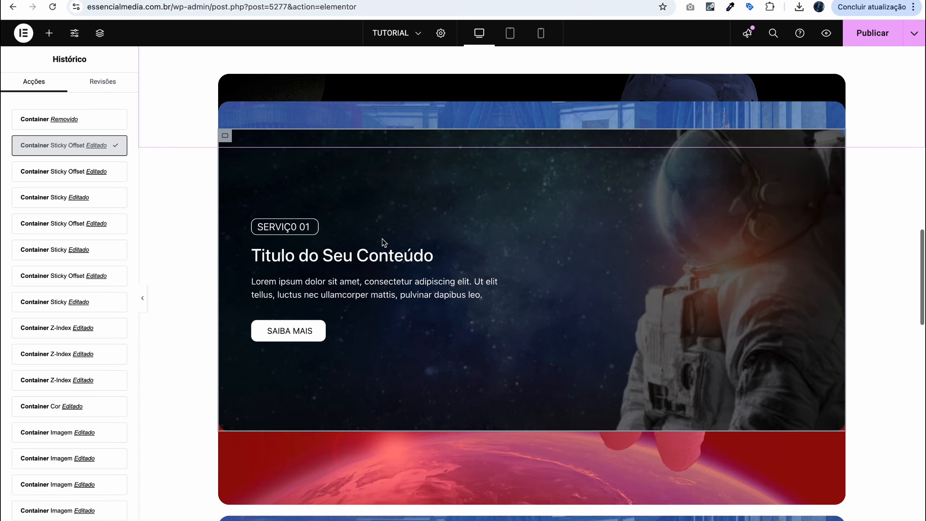
scroll(382, 239, down, 2)
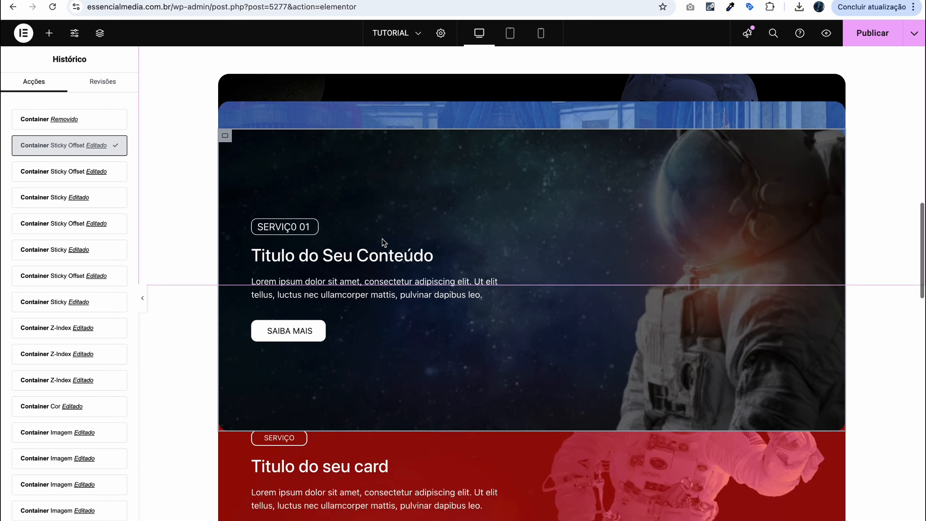
scroll(382, 239, up, 5)
scroll(382, 239, down, 3)
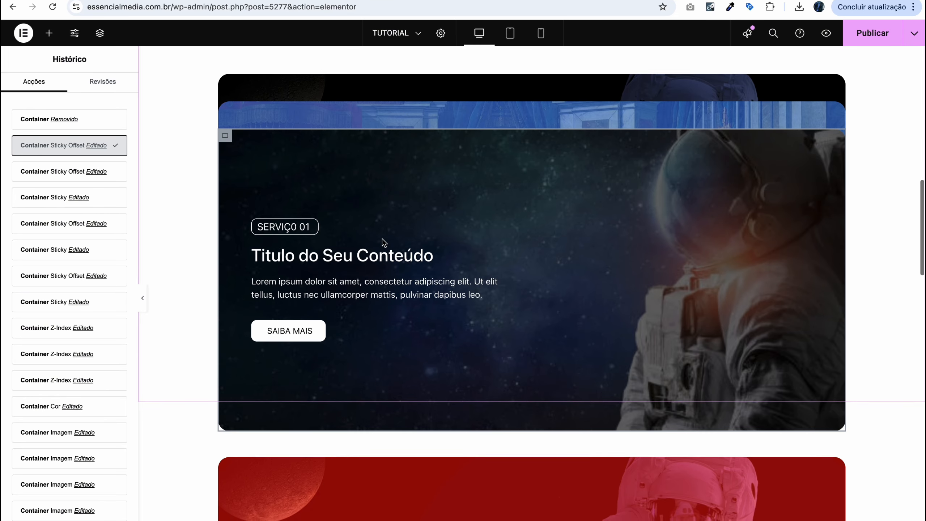
scroll(382, 239, up, 6)
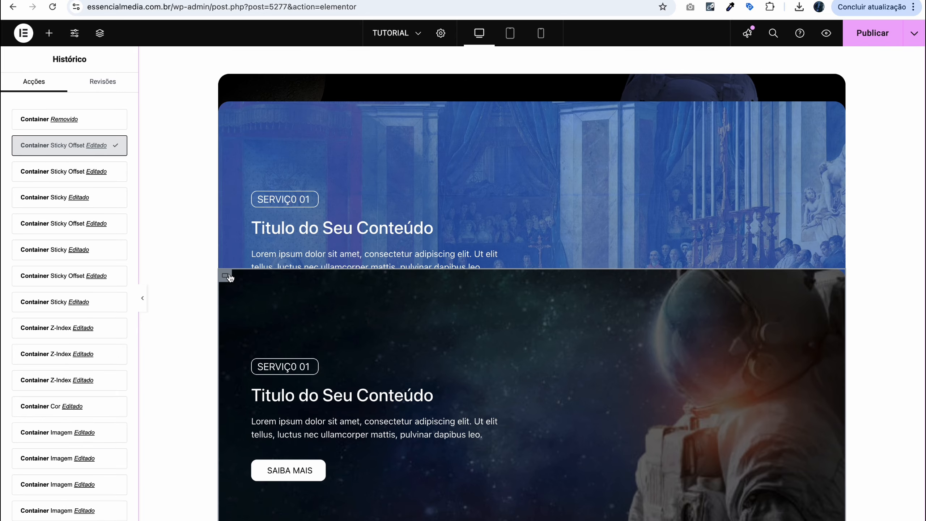
- Enable Stay In Column in the motion effects of the third card container, the dark astronaut card
click(225, 276)
scroll(105, 195, down, 3)
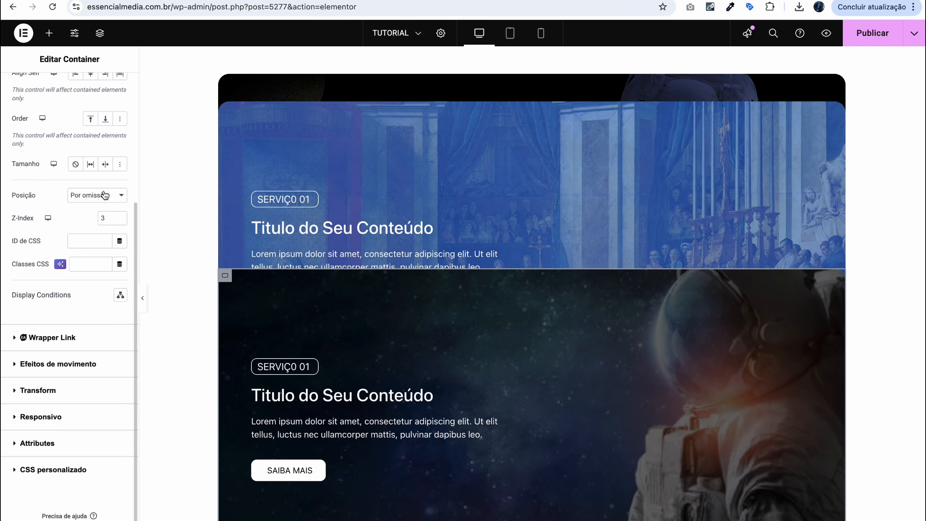
click(49, 363)
scroll(48, 358, down, 3)
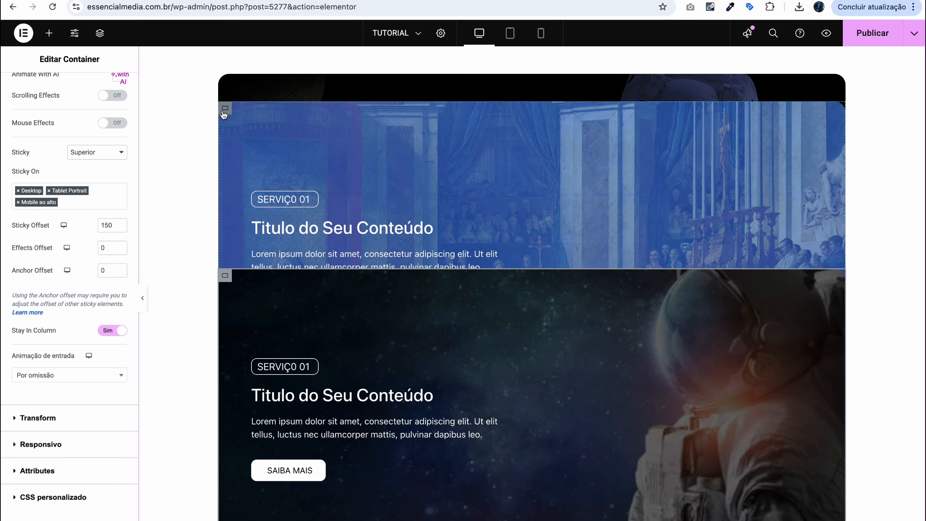
- Enable Stay In Column in the motion effects of the second card container, the blue card
click(224, 113)
scroll(120, 233, down, 5)
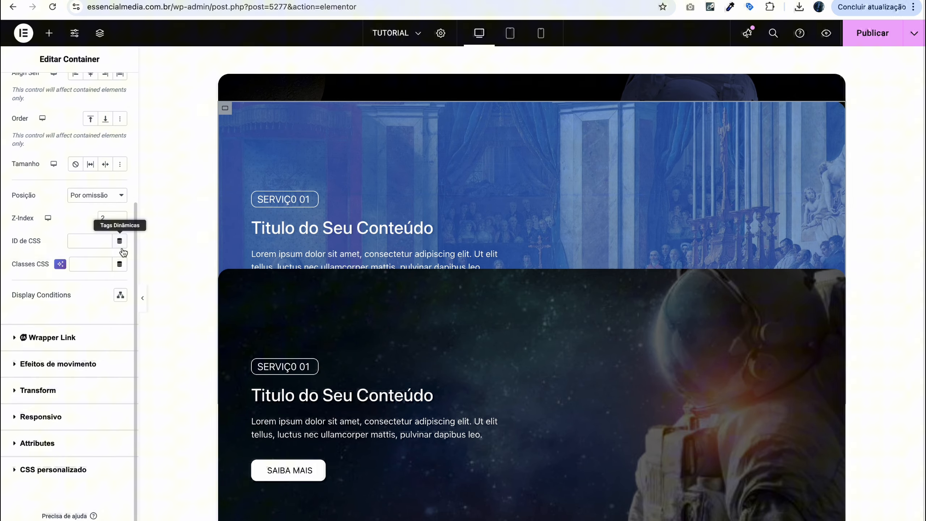
click(57, 367)
scroll(56, 368, down, 3)
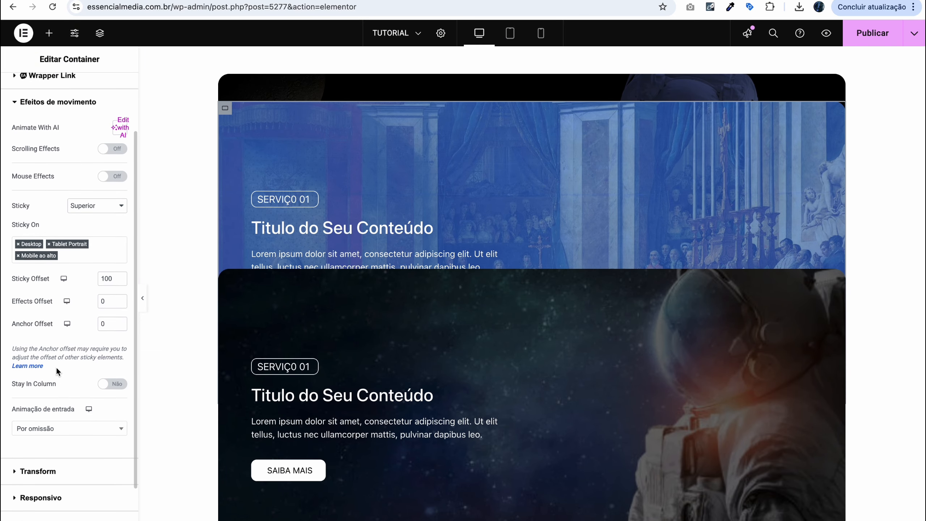
- Enable Stay In Column in the motion effects of the first card container, the black card with Earth
click(228, 112)
scroll(90, 463, down, 5)
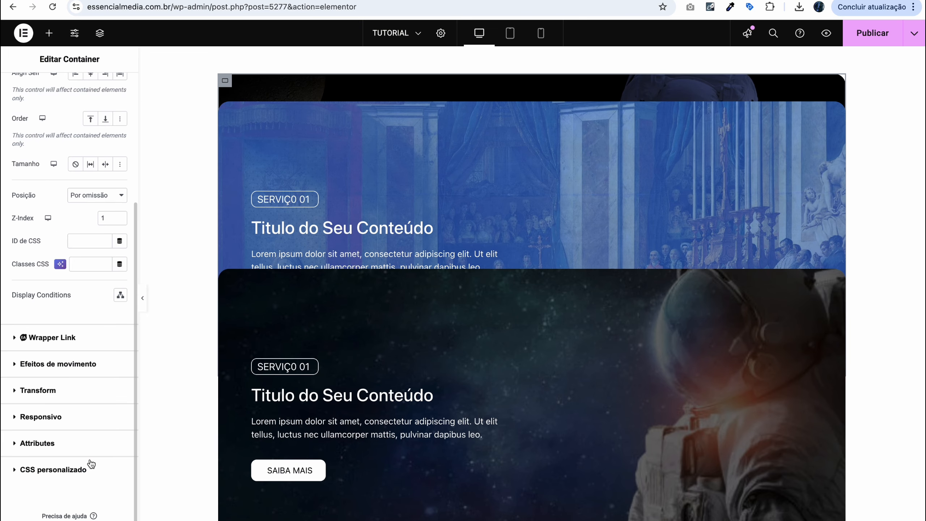
click(85, 364)
scroll(85, 360, down, 2)
scroll(85, 359, down, 1)
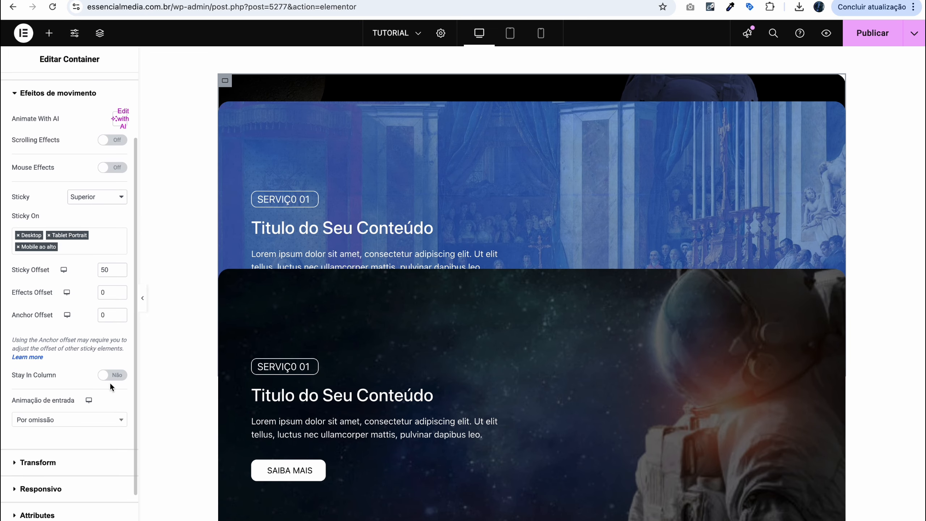
click(119, 376)
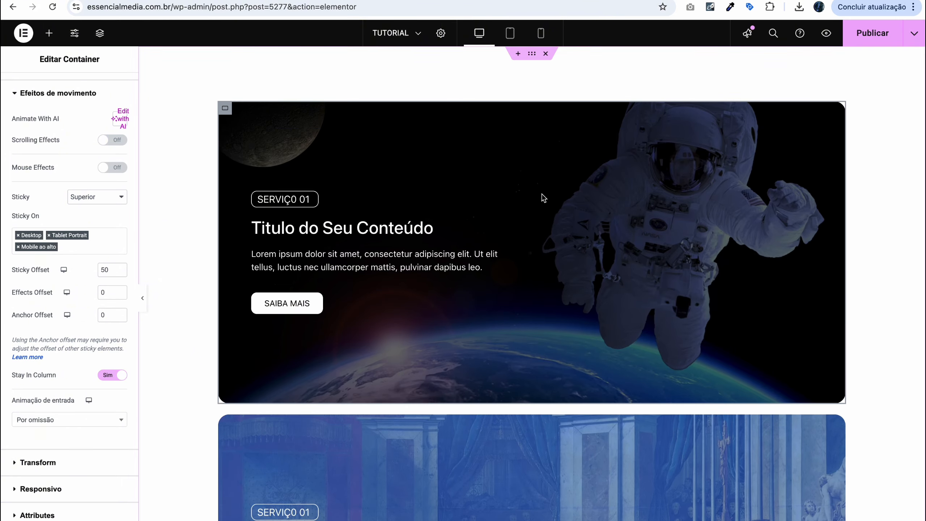
- Scroll up and down the page to examine whether the sticky cards stay within their section before the red card section
scroll(541, 194, down, 5)
scroll(544, 197, down, 6)
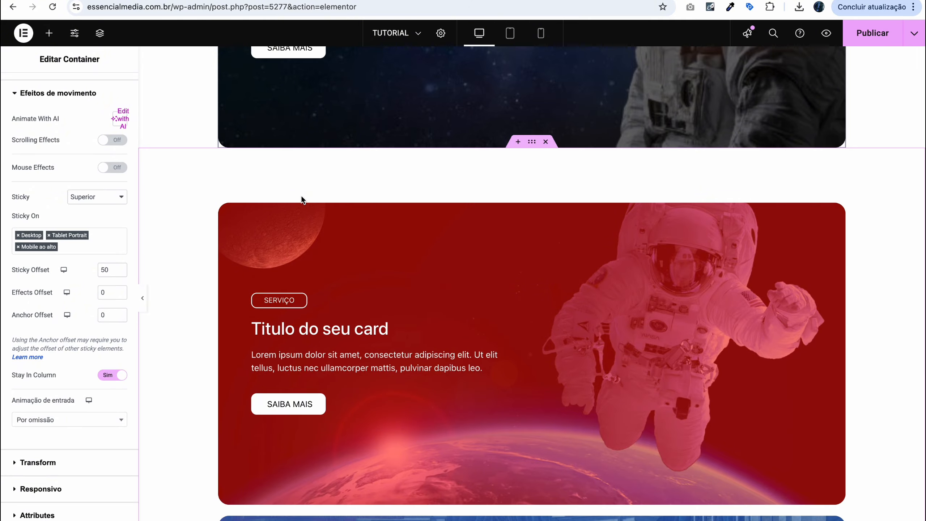
scroll(301, 196, up, 6)
scroll(301, 196, down, 3)
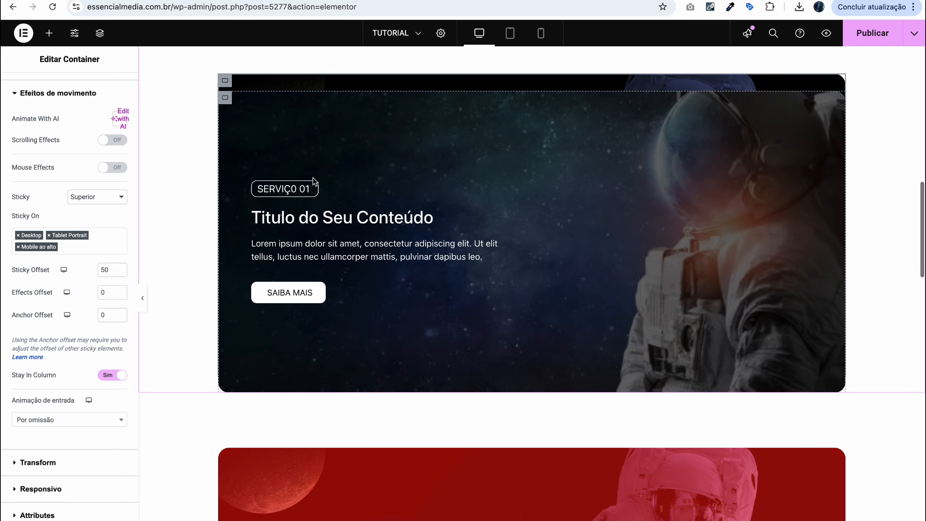
scroll(312, 178, down, 3)
scroll(313, 178, down, 5)
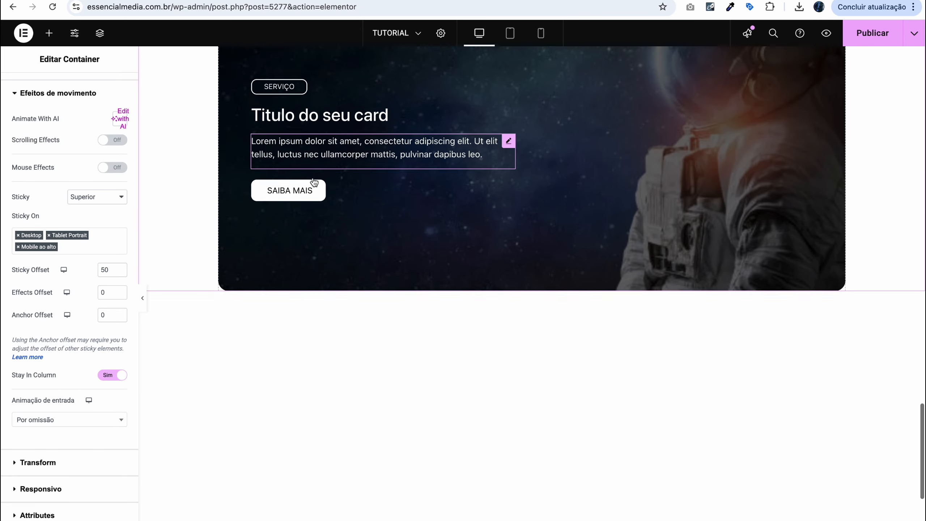
scroll(312, 178, up, 5)
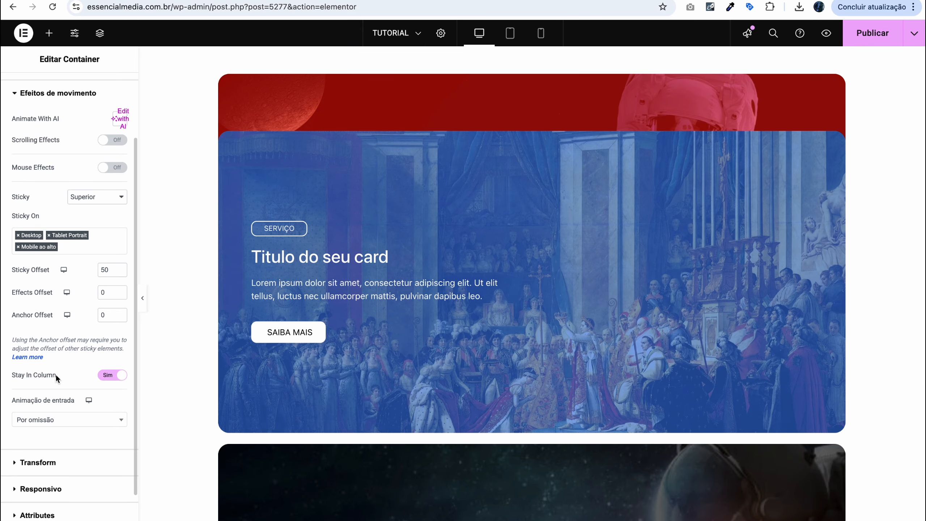
scroll(383, 243, up, 5)
scroll(384, 244, up, 5)
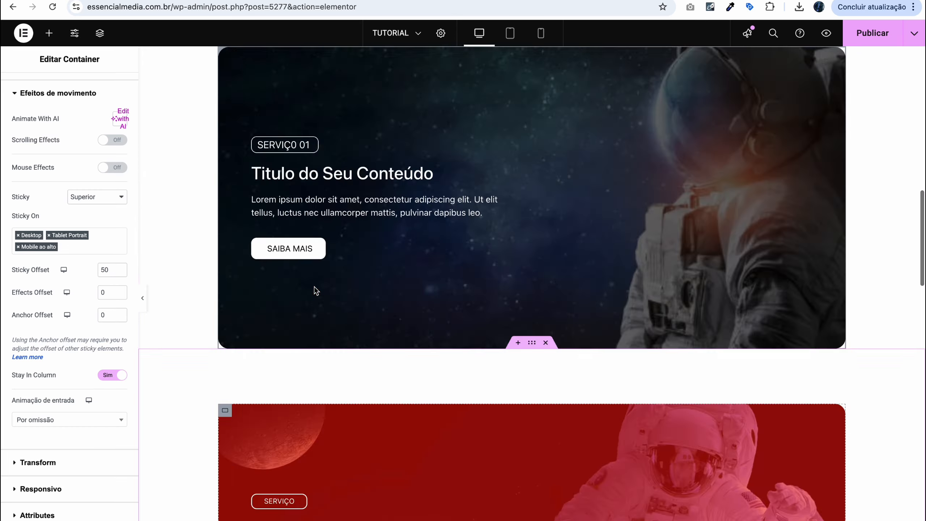
scroll(314, 287, down, 2)
scroll(314, 287, down, 10)
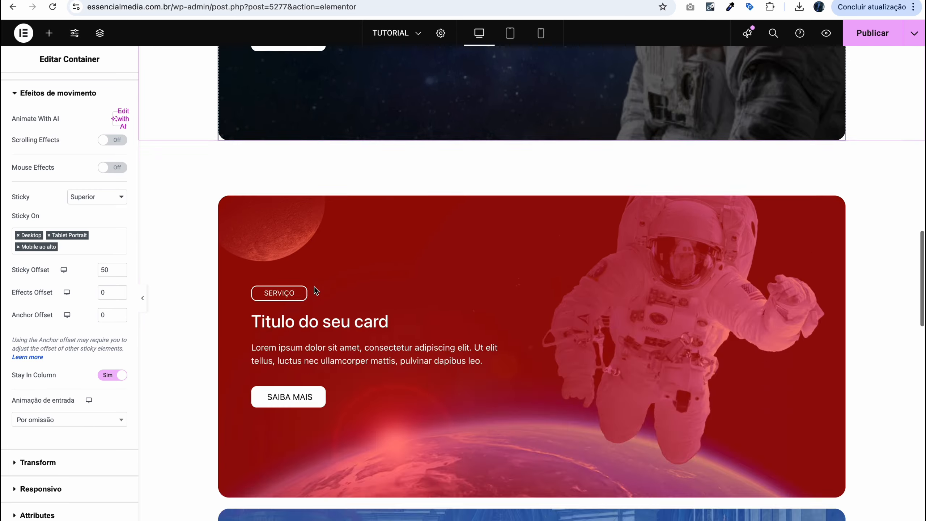
scroll(314, 287, up, 15)
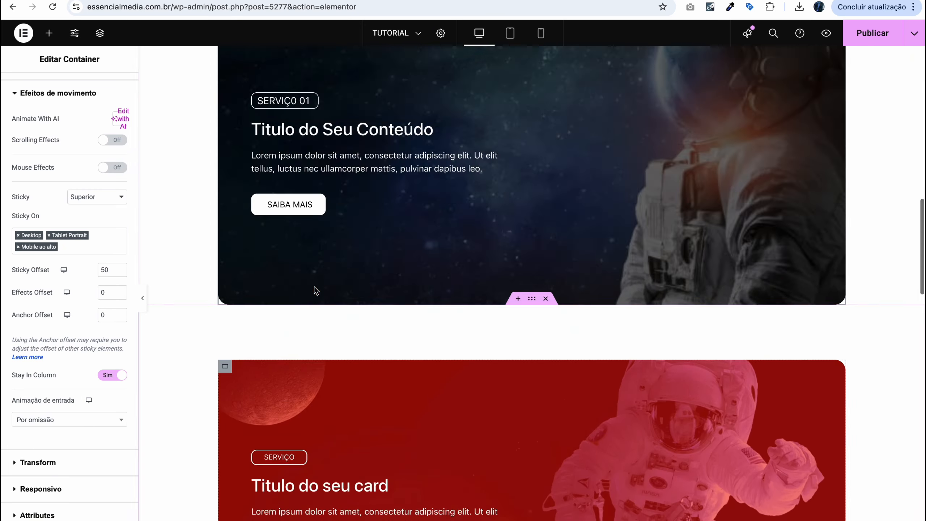
scroll(314, 286, down, 5)
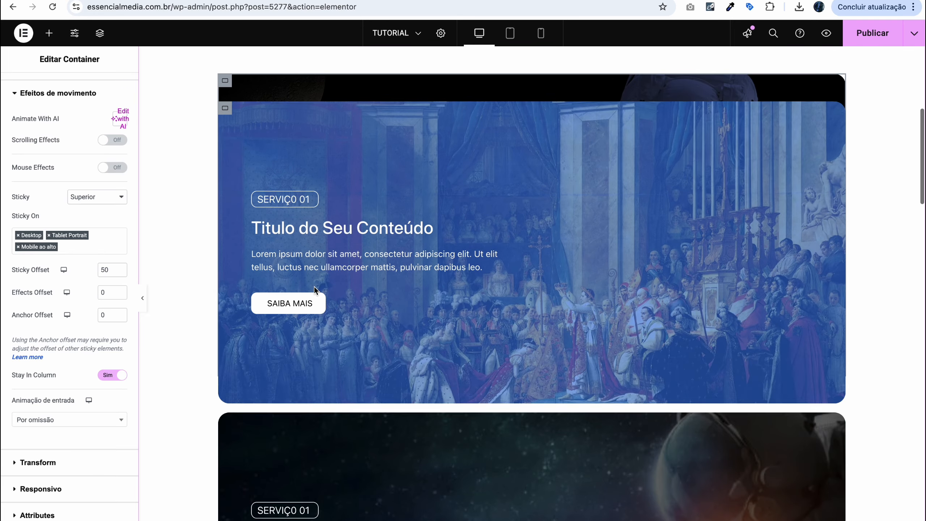
scroll(314, 287, down, 8)
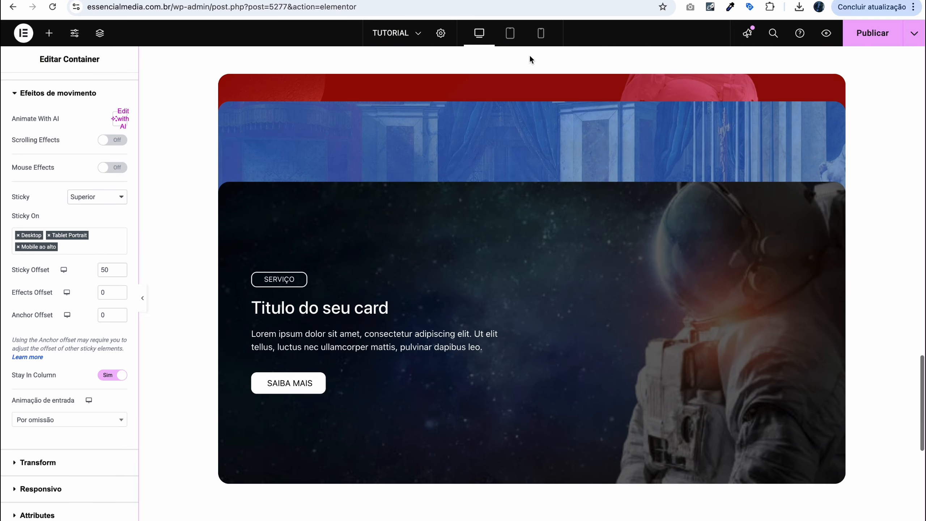
- Preview the stacking cards in the mobile layout, checking their scroll behaviour, and return to the desktop layout
click(541, 33)
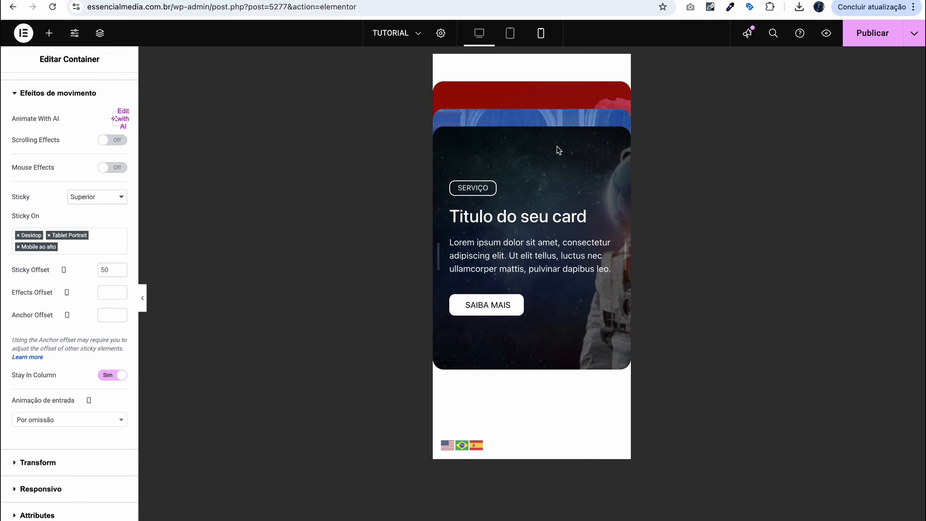
scroll(565, 230, up, 5)
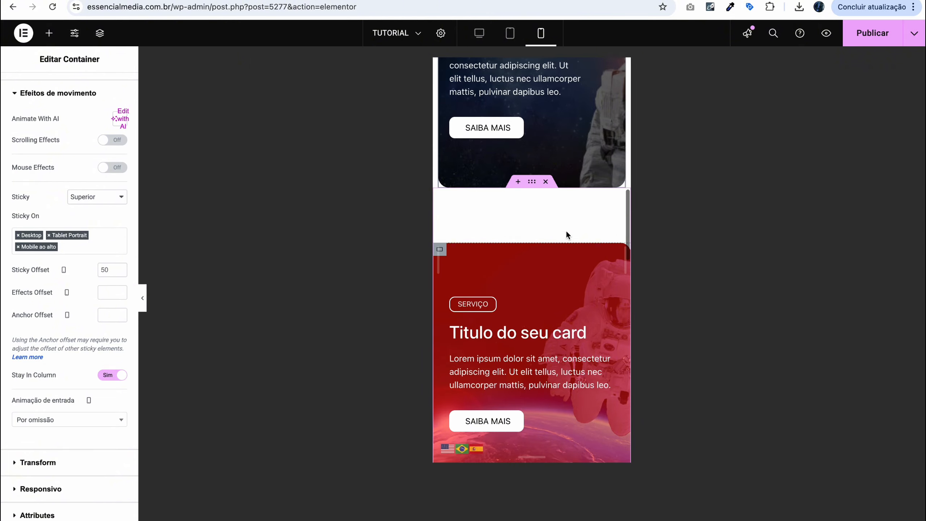
scroll(567, 234, down, 5)
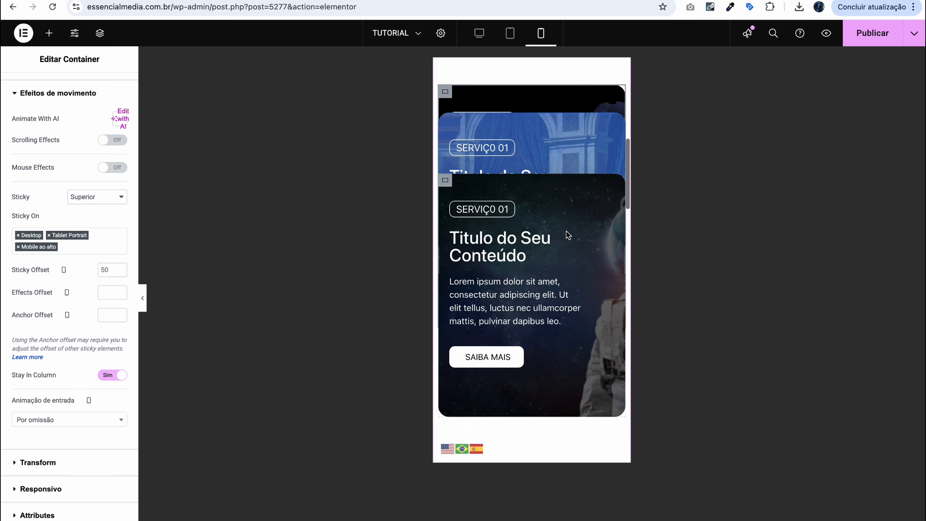
scroll(565, 231, up, 5)
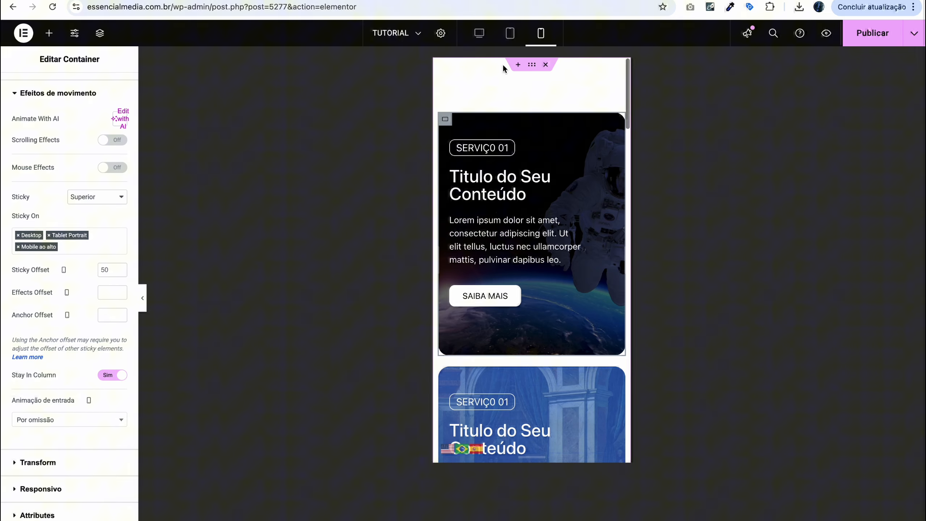
click(479, 33)
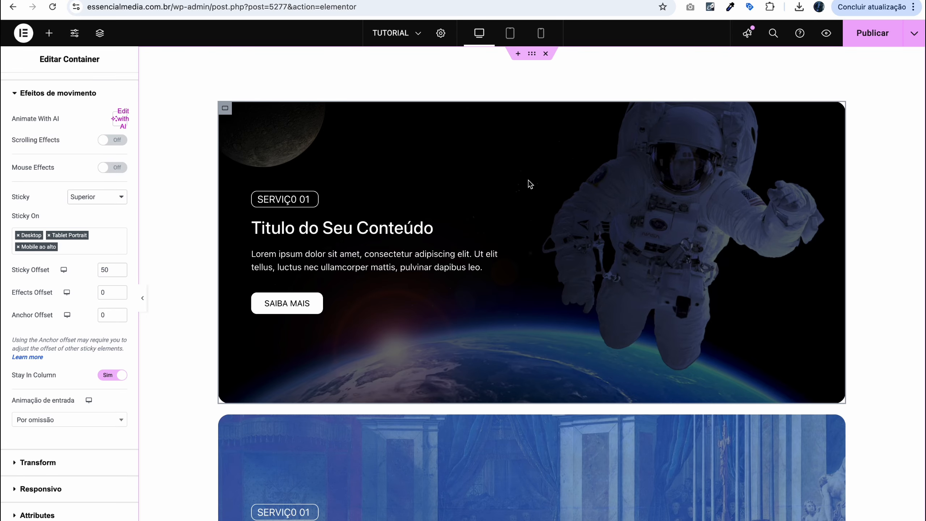